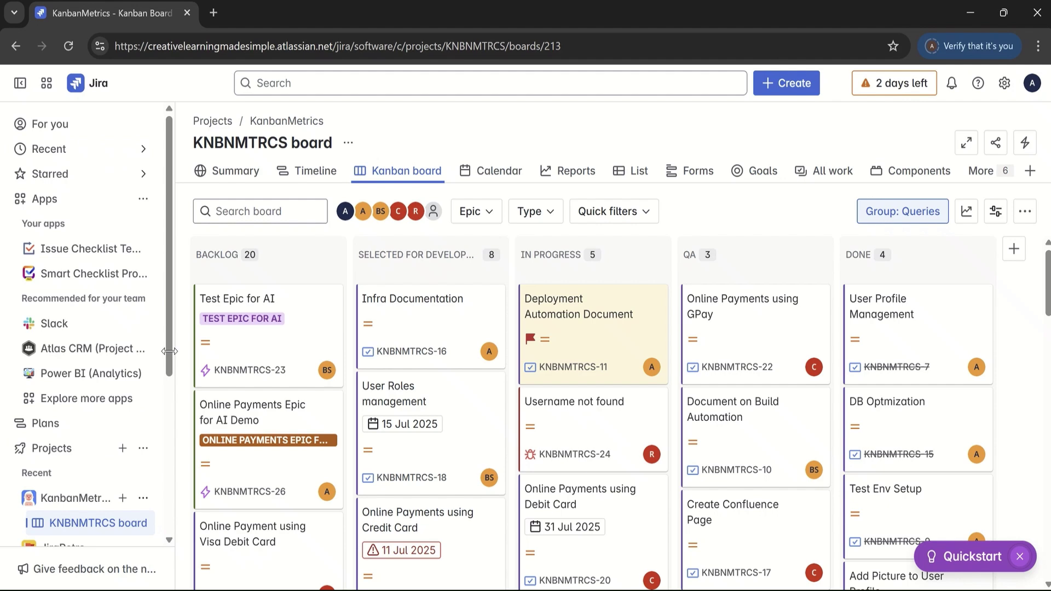
# Create a private dashboard named 'JiraDashboard - Demo' and collapse the navigation sidebar.
pyautogui.scroll(-4, 157, 383)
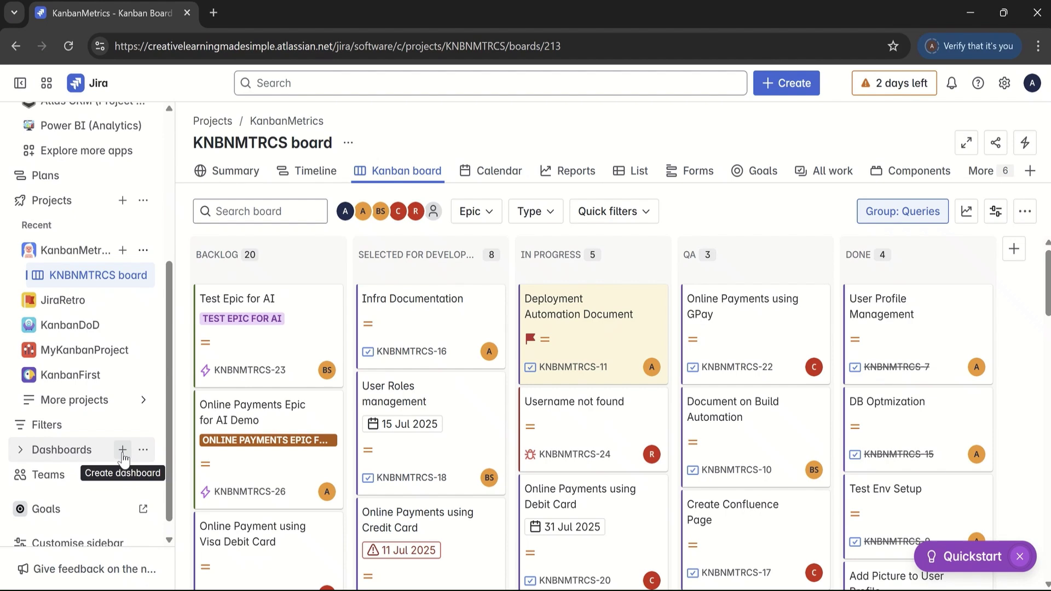
pyautogui.click(123, 450)
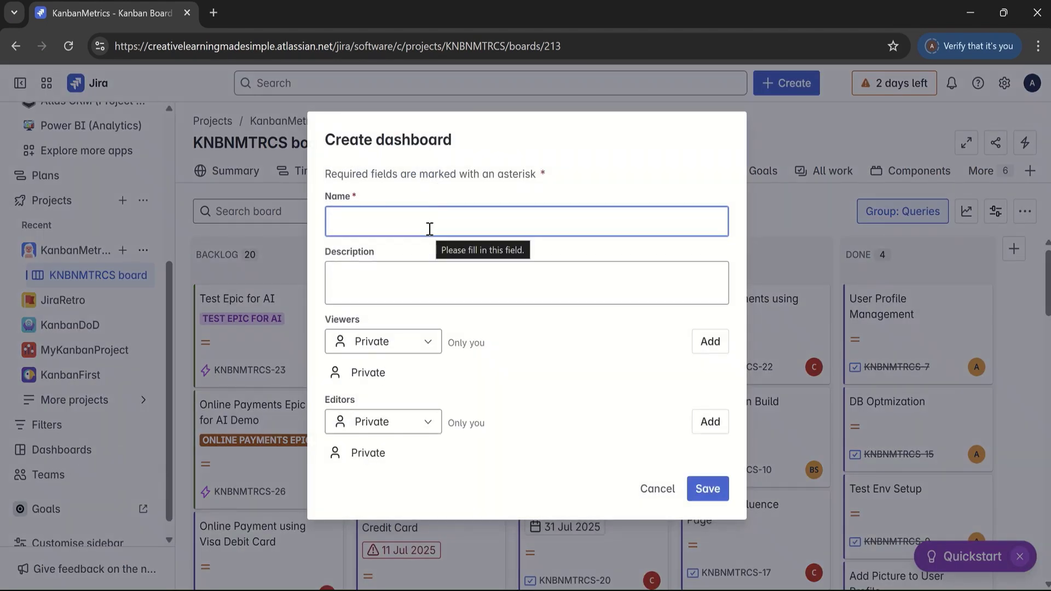
pyautogui.write('Jir')
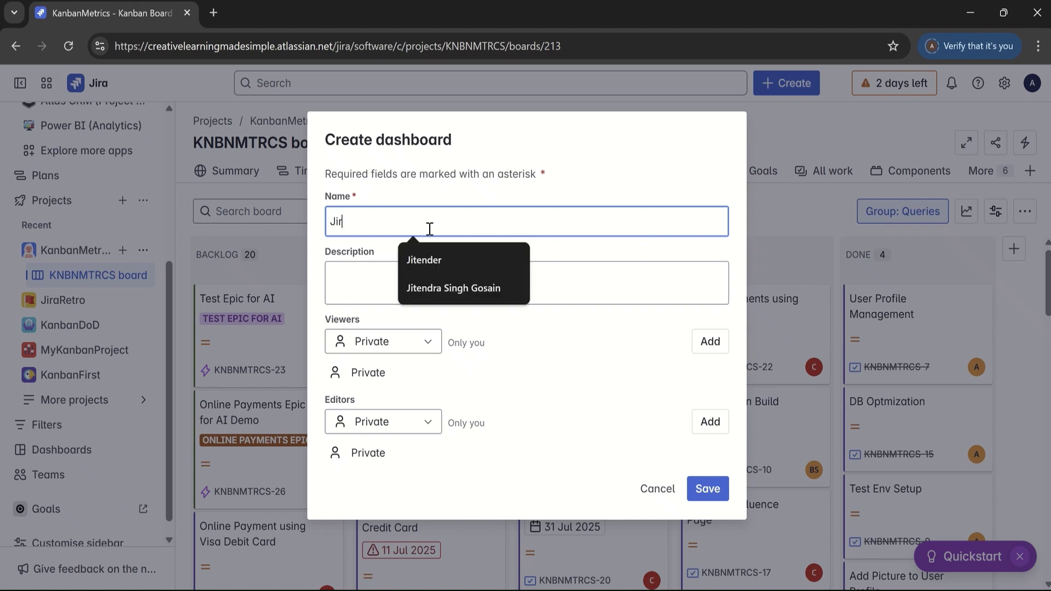
pyautogui.write('aDashbo')
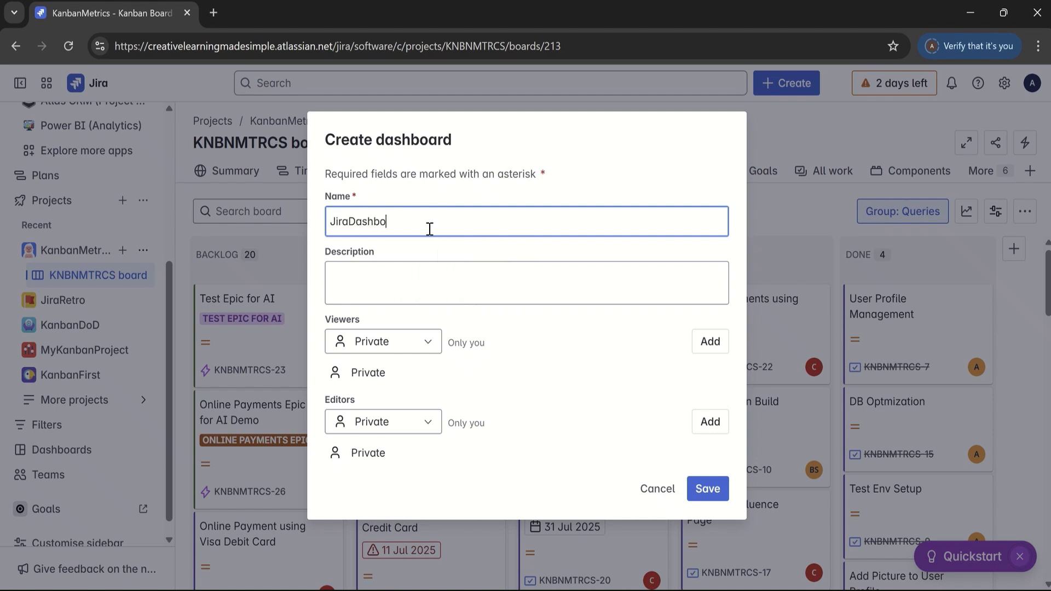
pyautogui.write('ard - Demo')
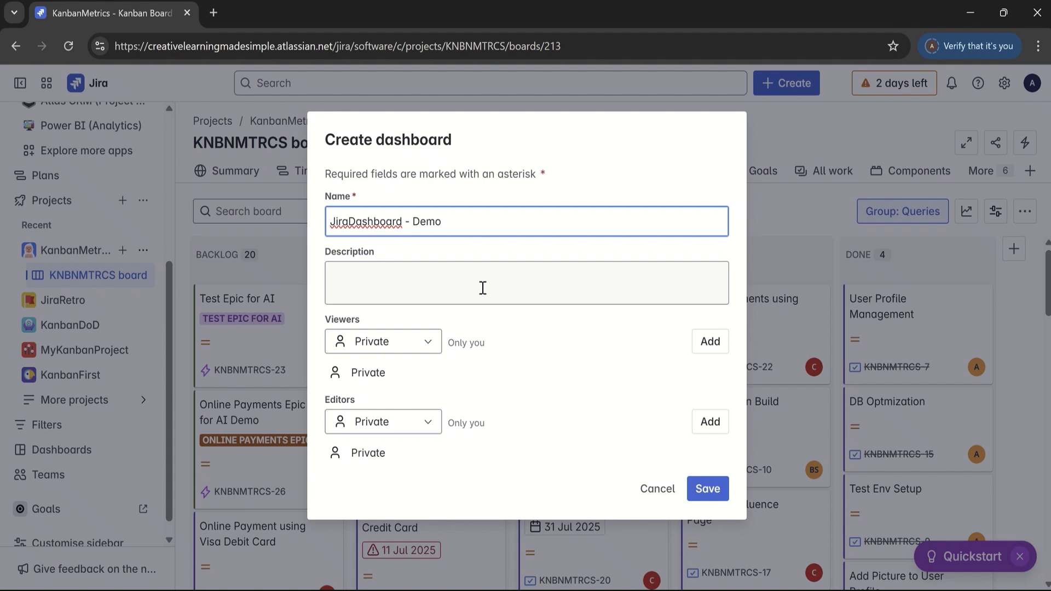
pyautogui.click(707, 489)
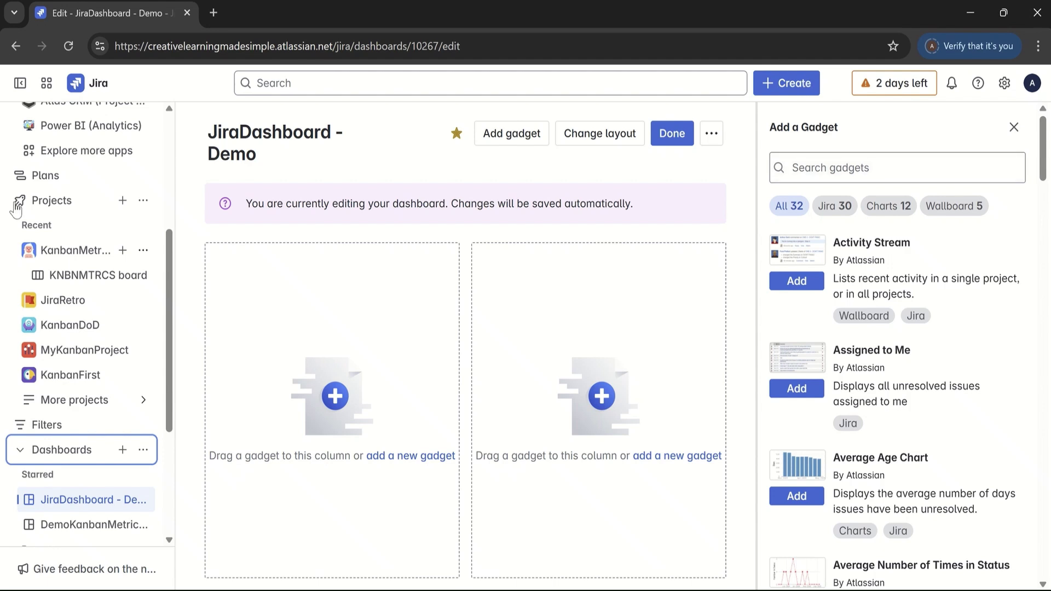
pyautogui.click(20, 83)
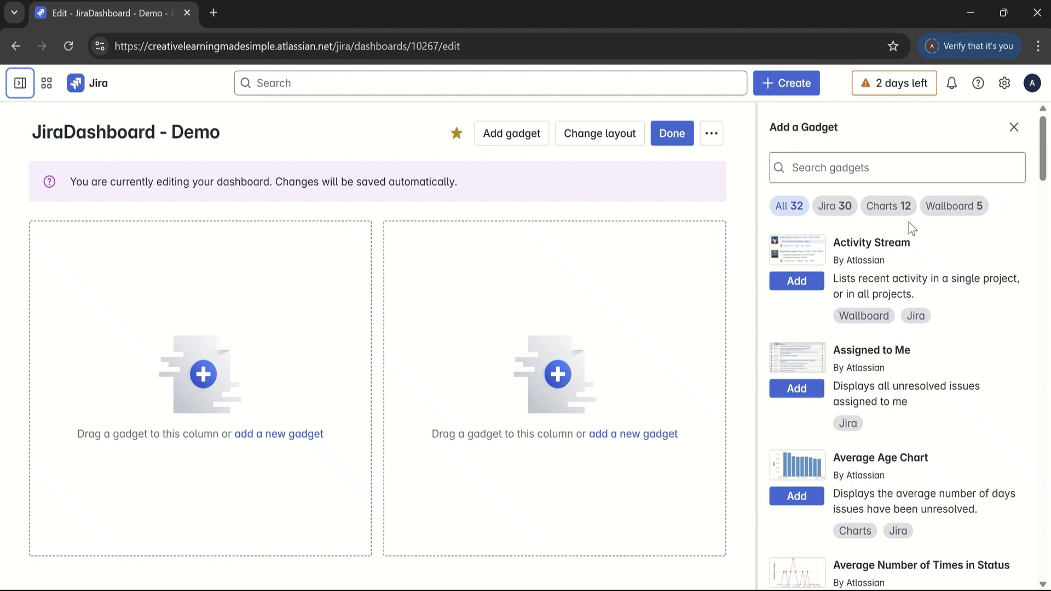
# Filter the gadget list to Charts and add a Pie Chart gadget.
pyautogui.click(890, 213)
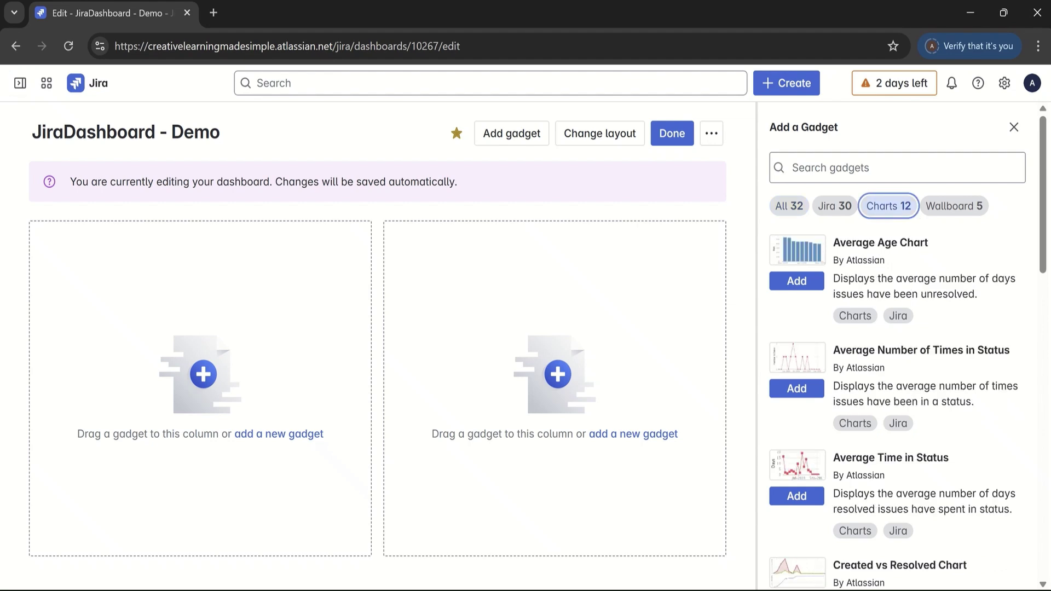
pyautogui.scroll(-2, 1043, 313)
pyautogui.scroll(-8, 1043, 313)
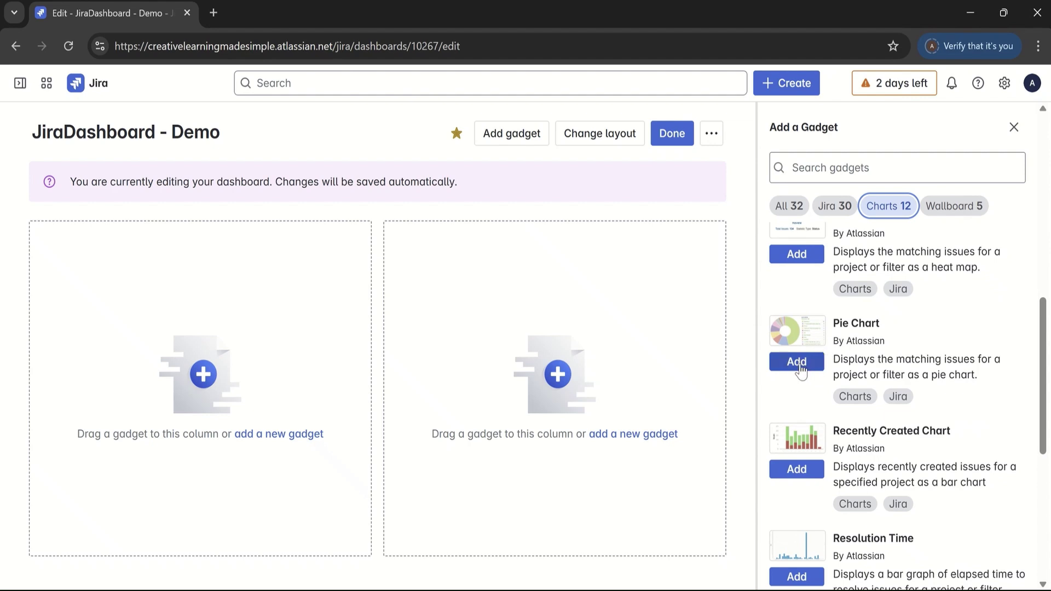
pyautogui.click(798, 363)
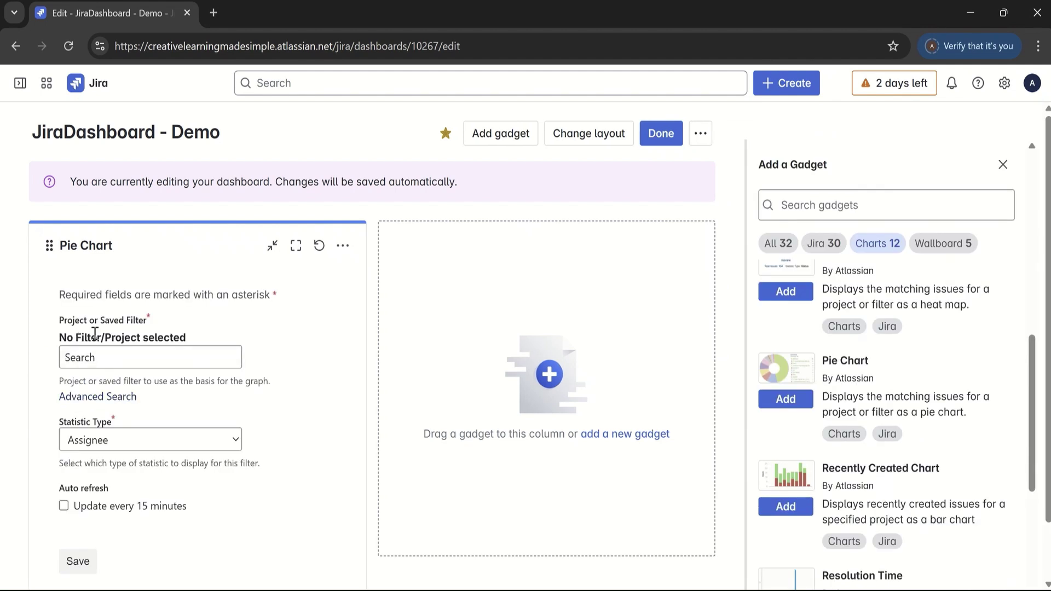
# Base the pie chart on KanbanMetrics by Assignee, save it and finish editing.
pyautogui.click(107, 360)
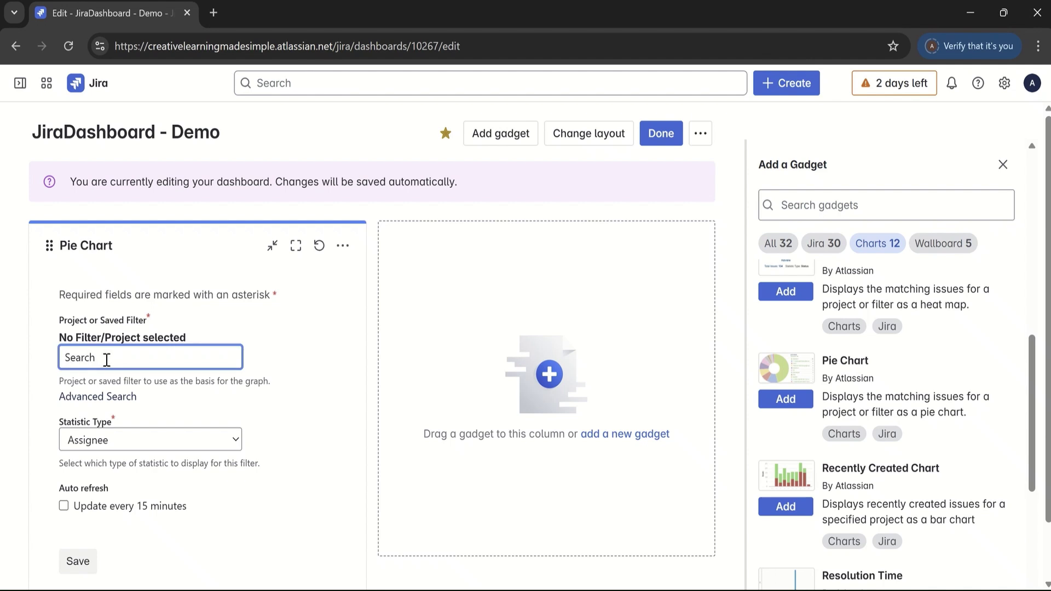
pyautogui.write('kanban')
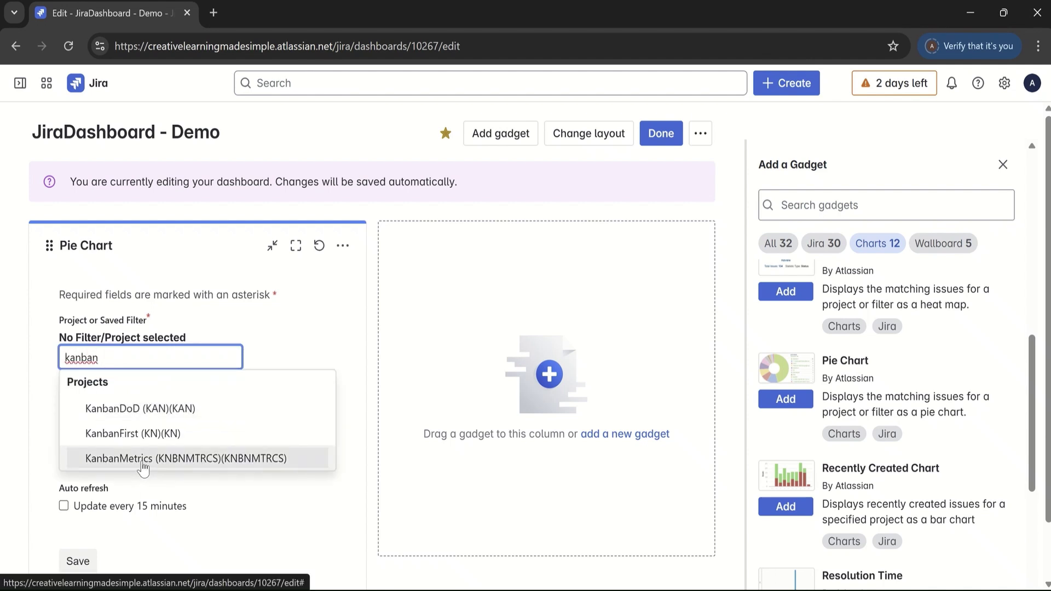
pyautogui.click(145, 463)
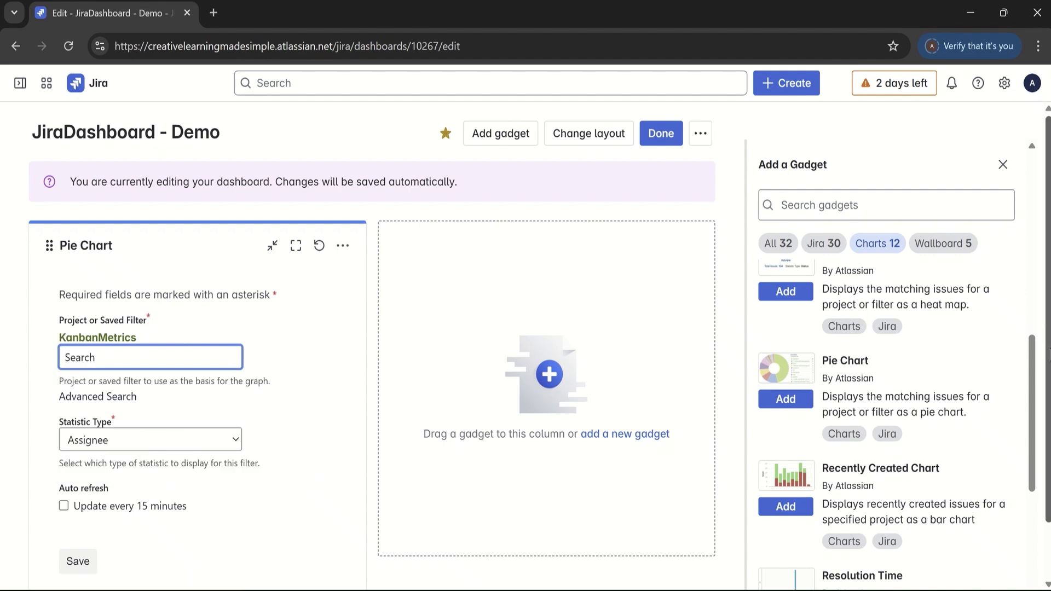
pyautogui.moveTo(1048, 353); pyautogui.dragTo(1048, 407)
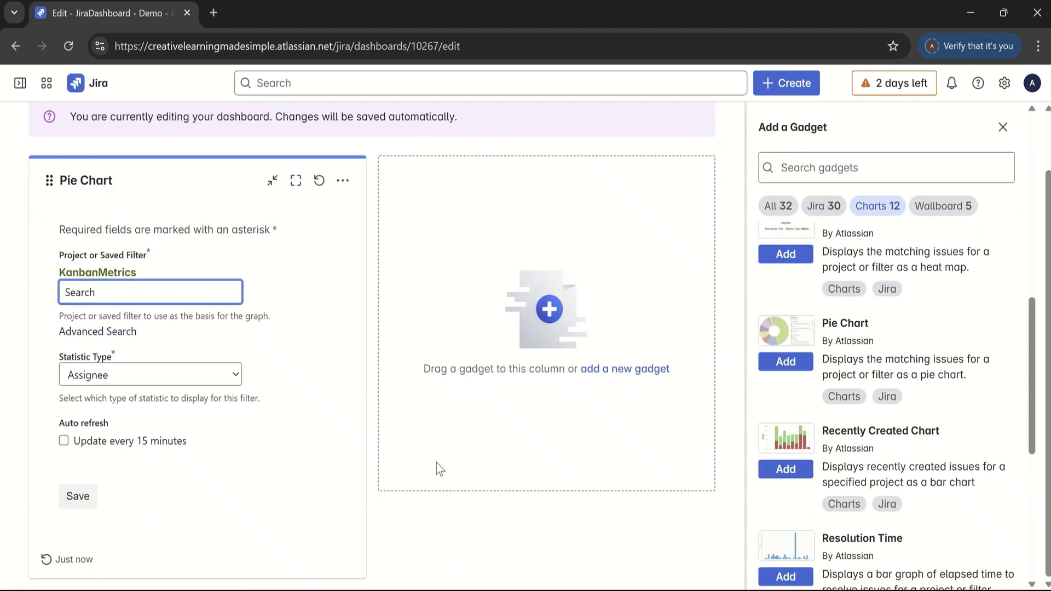
pyautogui.click(77, 496)
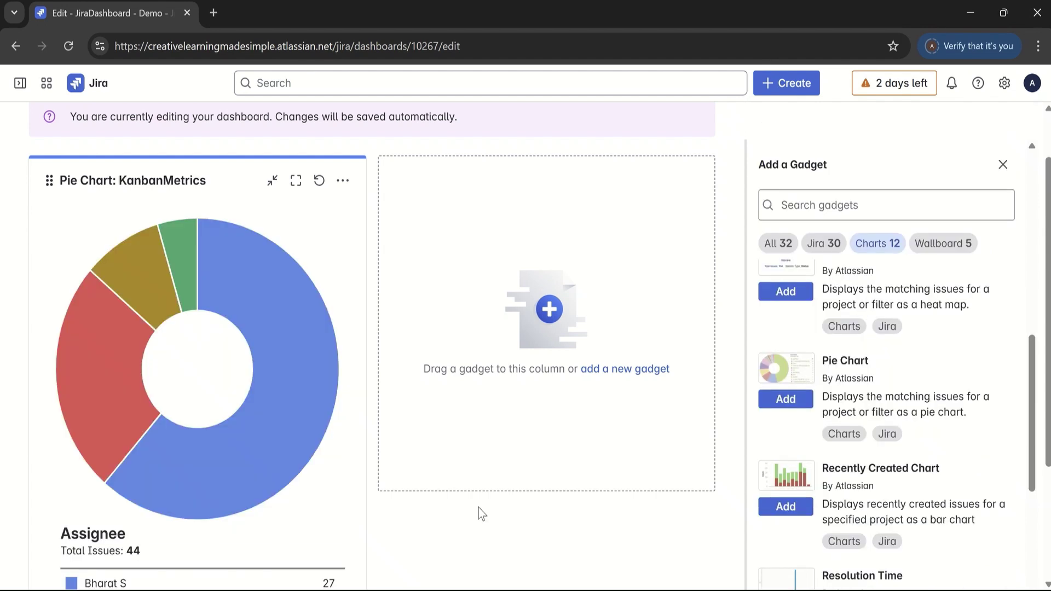
pyautogui.click(1003, 167)
pyautogui.click(964, 144)
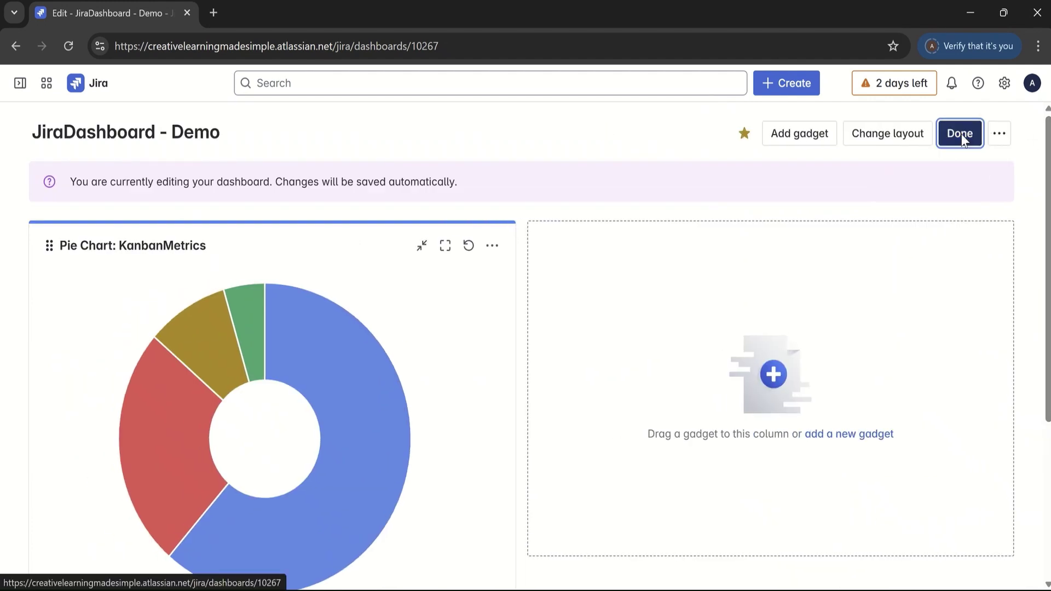
# Open the detail card of the smallest Assignee pie slice, showing 2 issues (4%).
pyautogui.moveTo(1048, 271); pyautogui.dragTo(1049, 348)
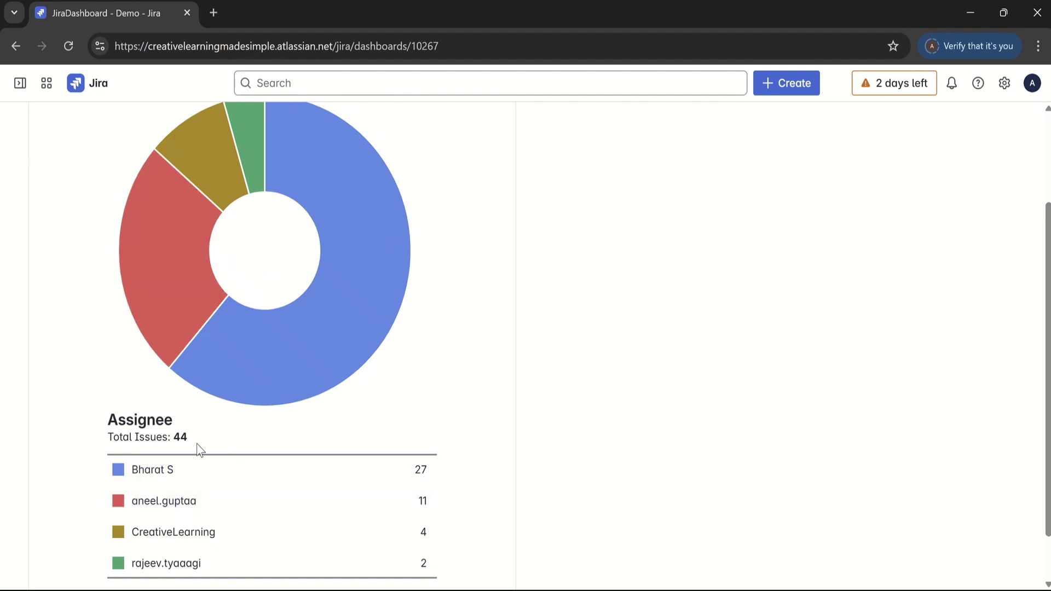
pyautogui.moveTo(195, 481)
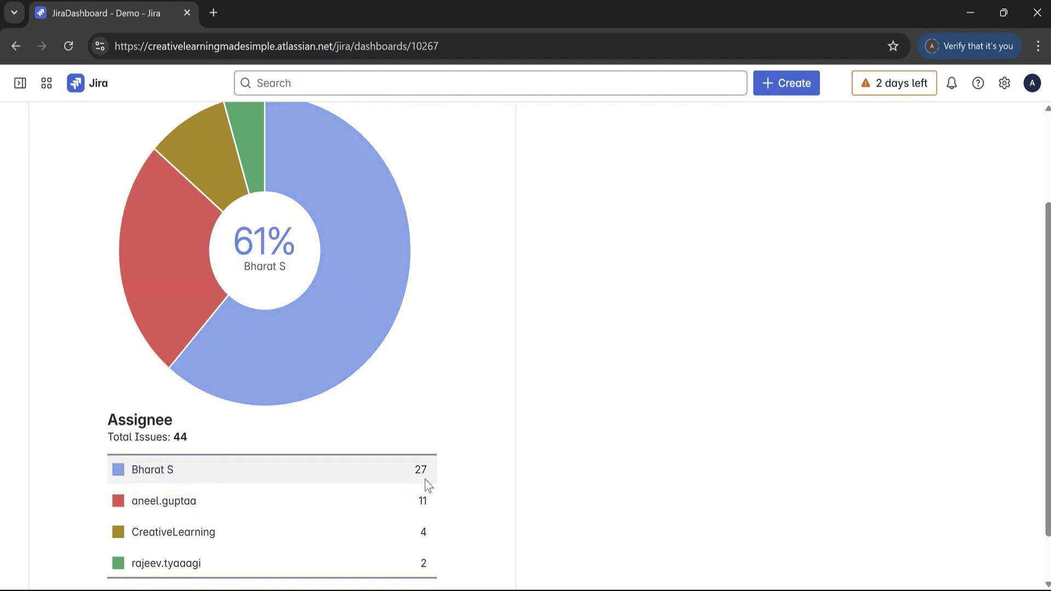
pyautogui.moveTo(430, 506)
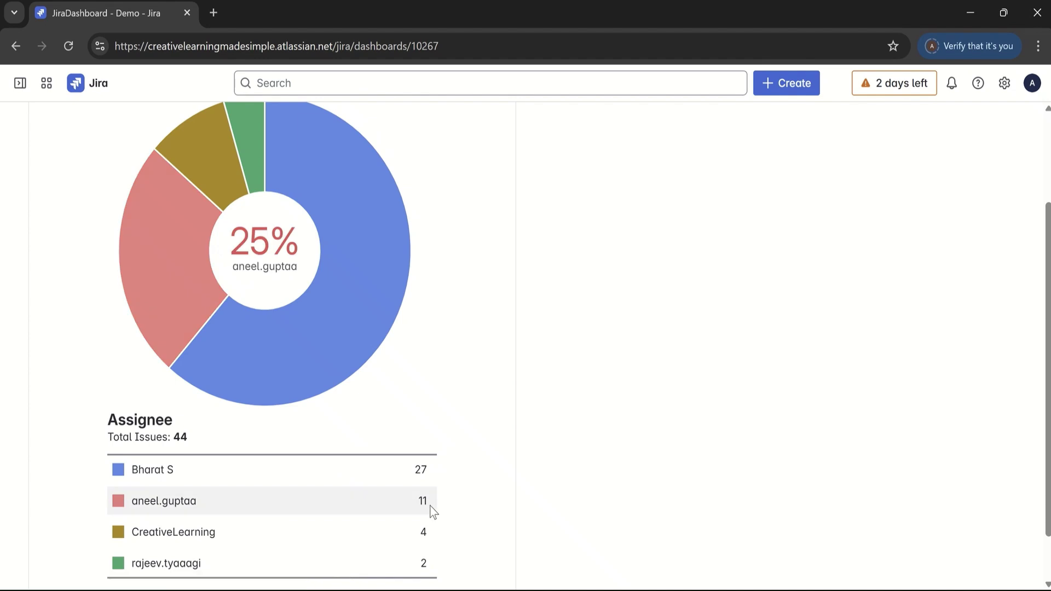
pyautogui.moveTo(435, 546)
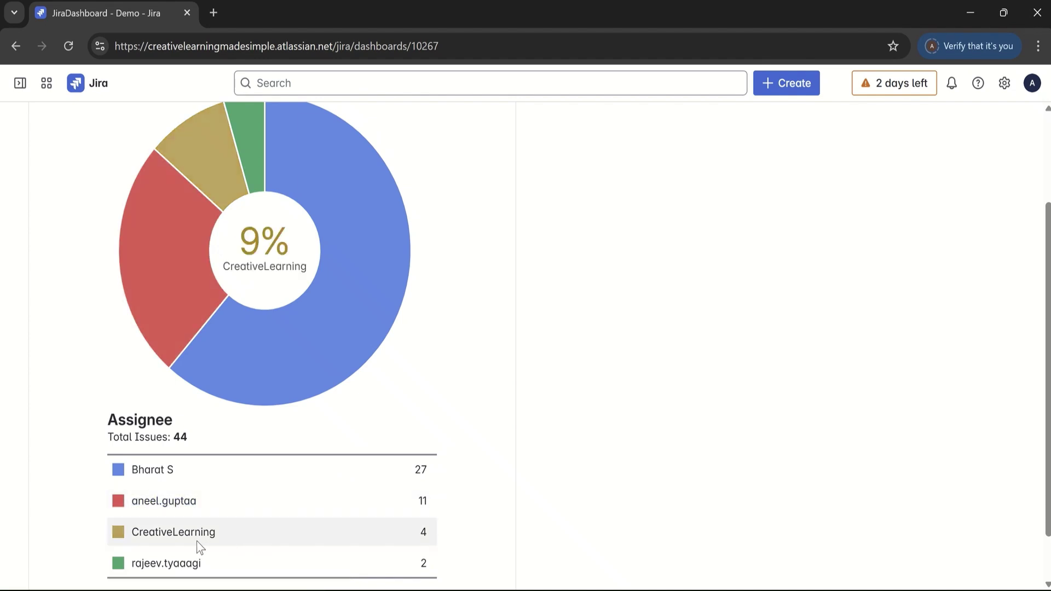
pyautogui.moveTo(439, 568)
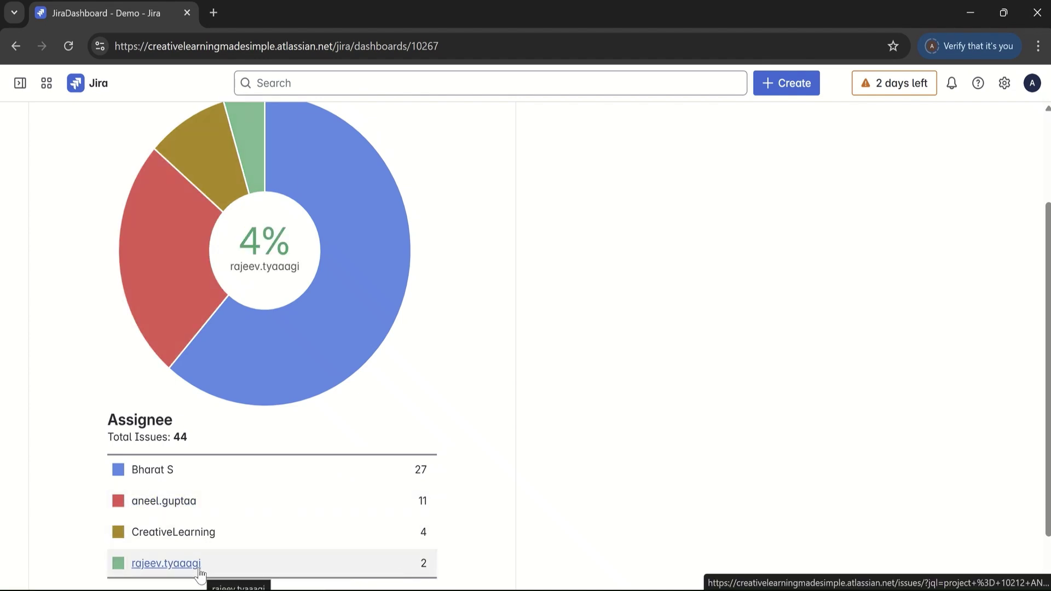
pyautogui.scroll(-1, 1046, 463)
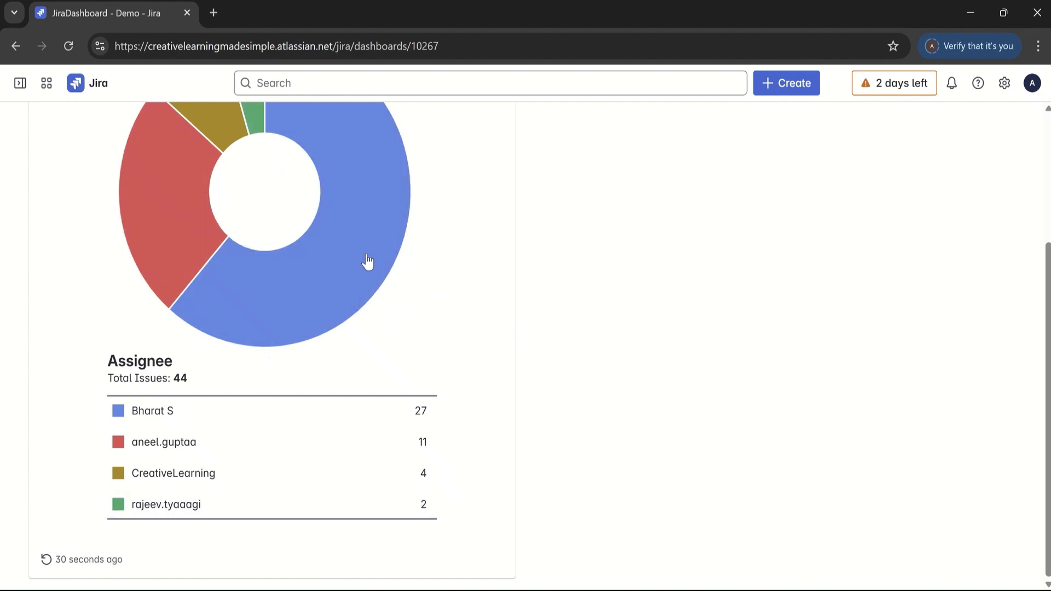
pyautogui.moveTo(1047, 332); pyautogui.dragTo(1046, 247)
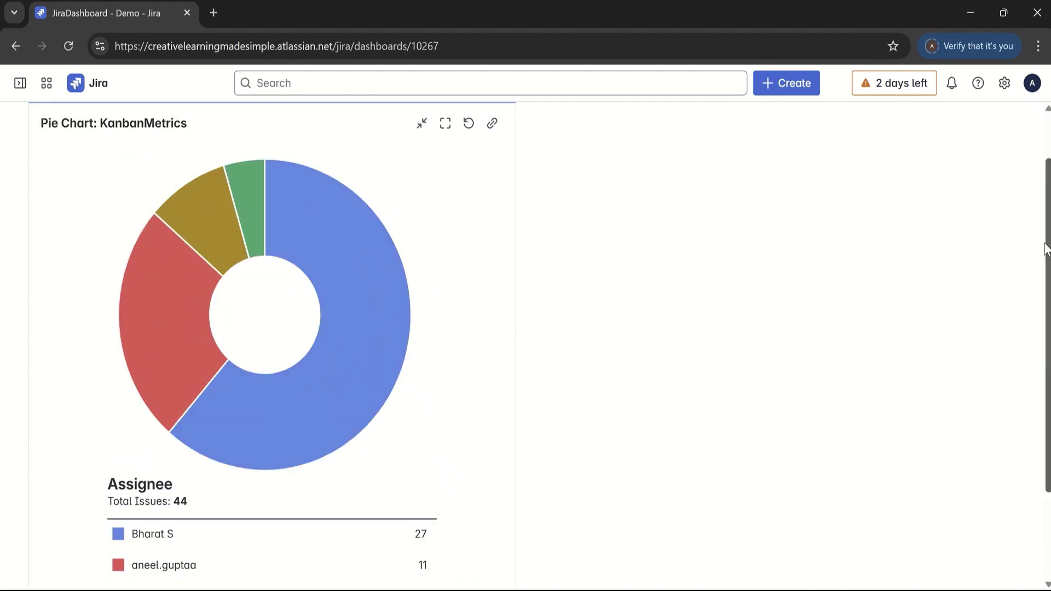
pyautogui.click(253, 195)
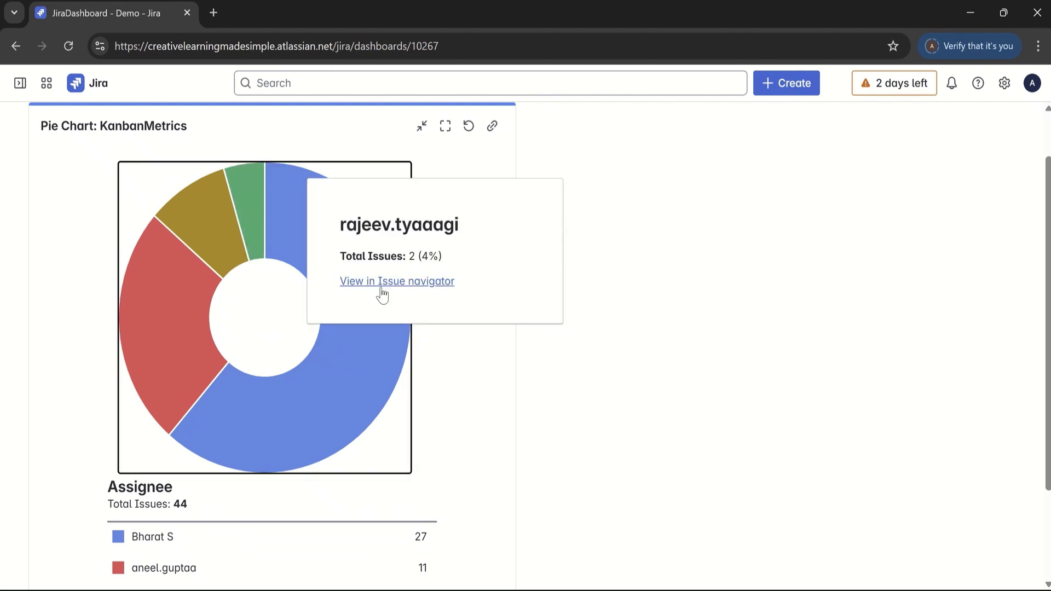
pyautogui.rightClick(401, 285)
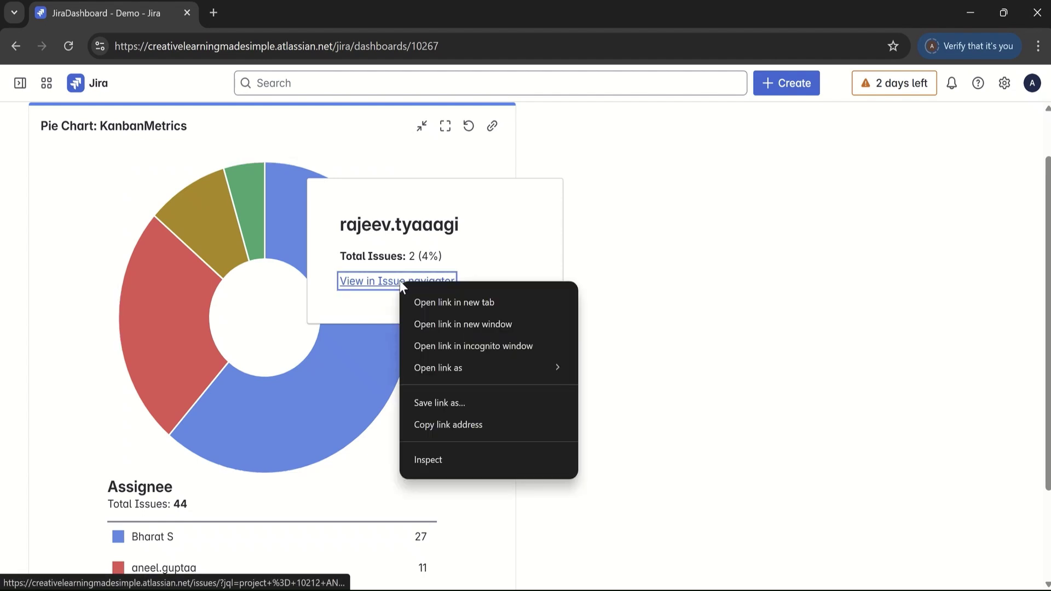
pyautogui.click(462, 301)
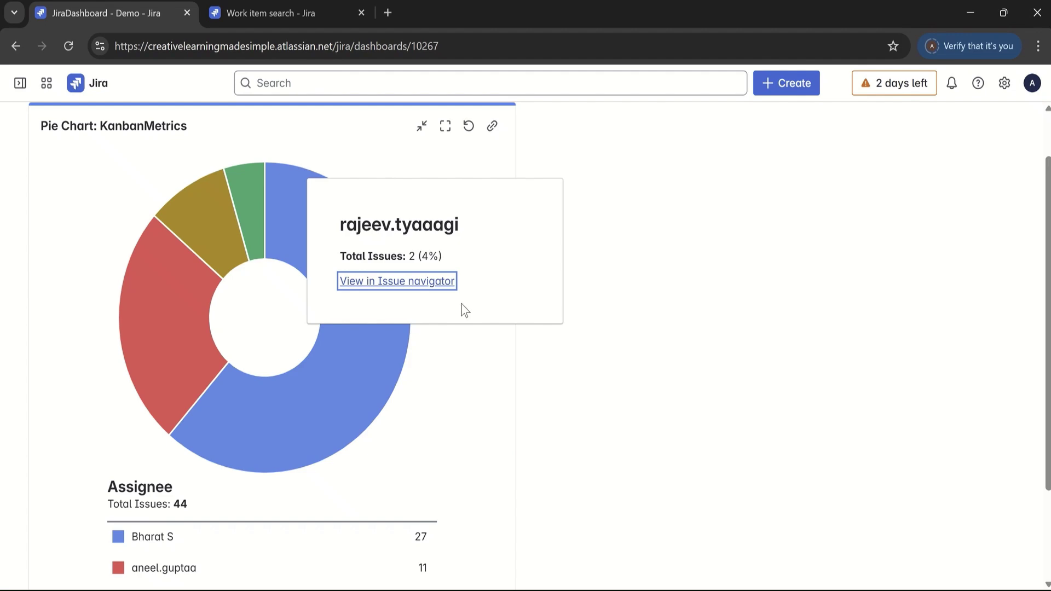
pyautogui.click(304, 14)
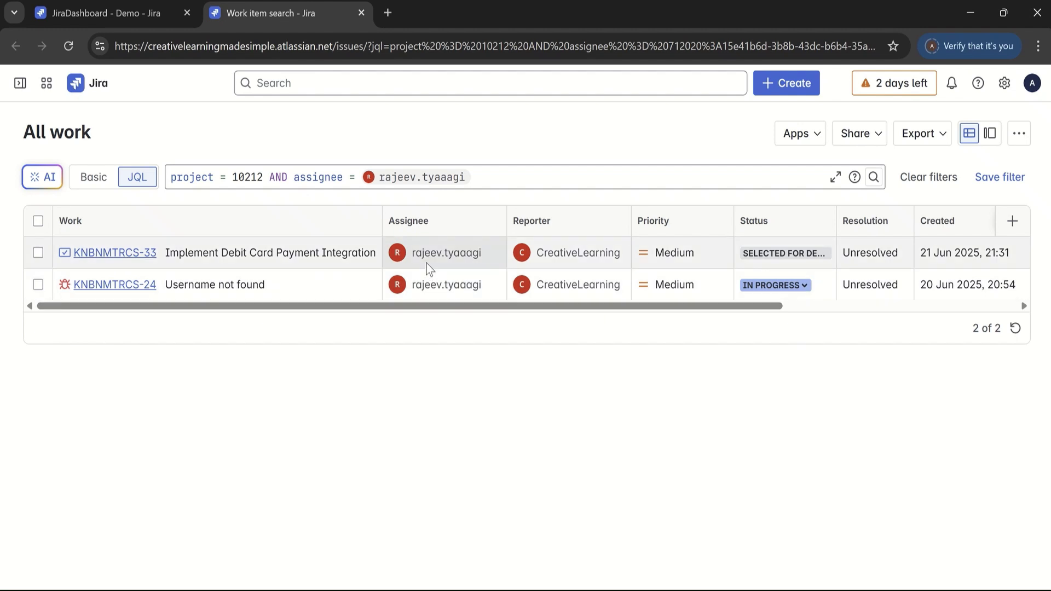
pyautogui.click(361, 13)
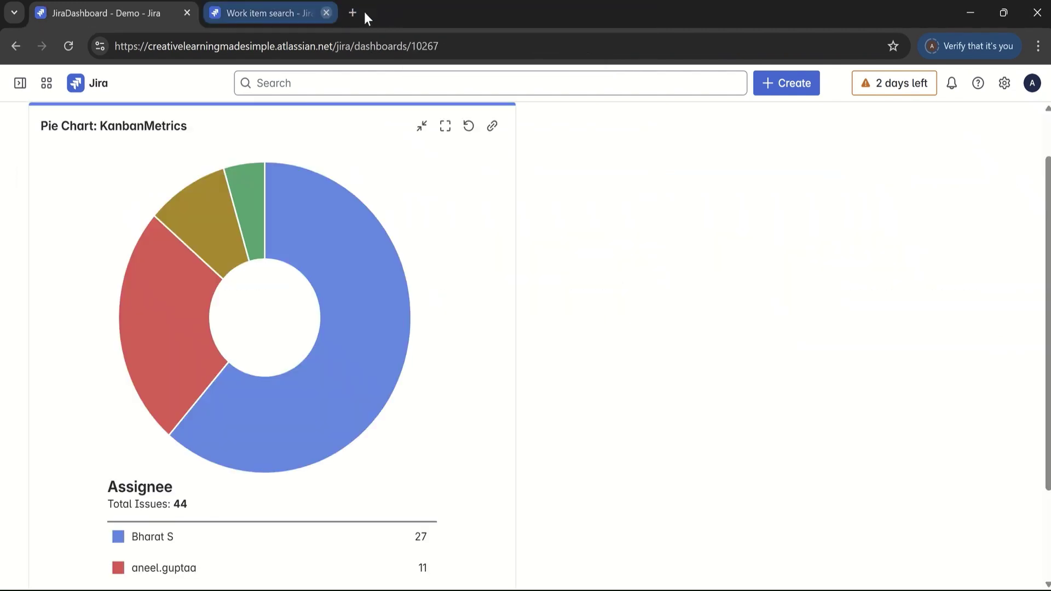
pyautogui.moveTo(1047, 438); pyautogui.dragTo(1049, 547)
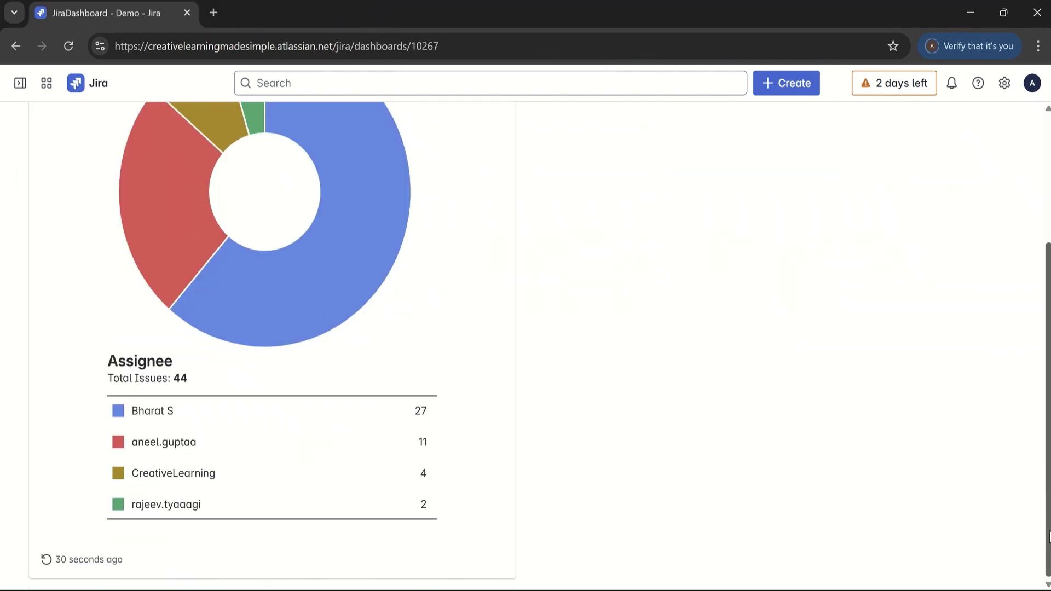
pyautogui.moveTo(162, 486)
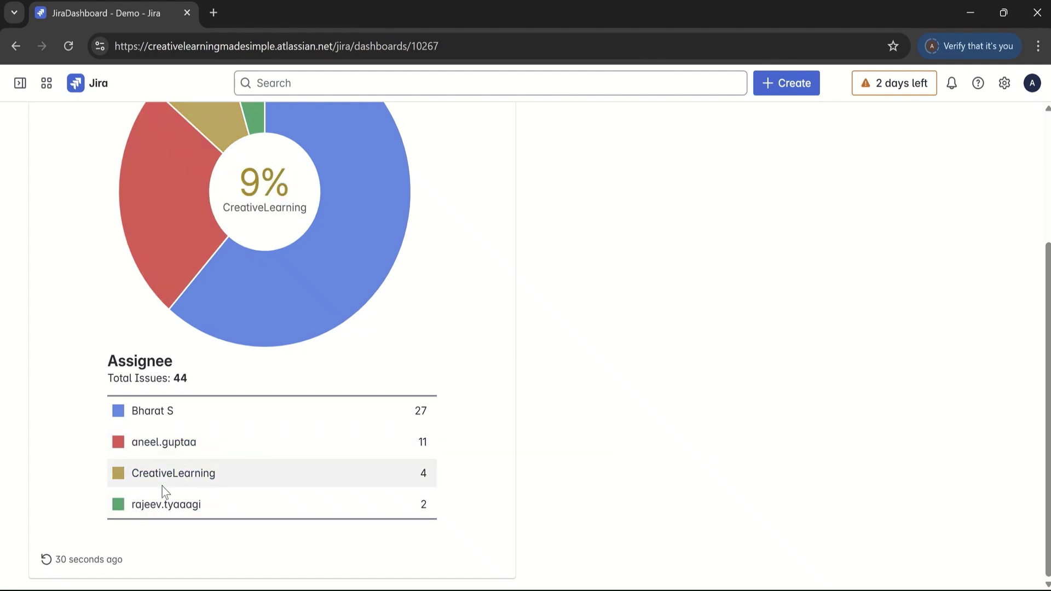
pyautogui.scroll(3, 329, 274)
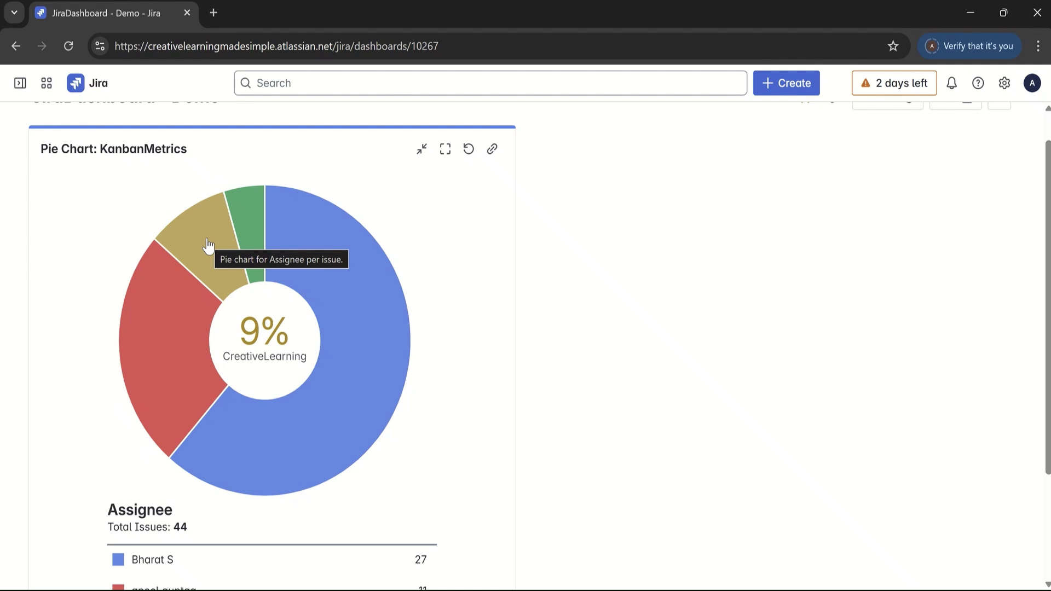
pyautogui.rightClick(208, 246)
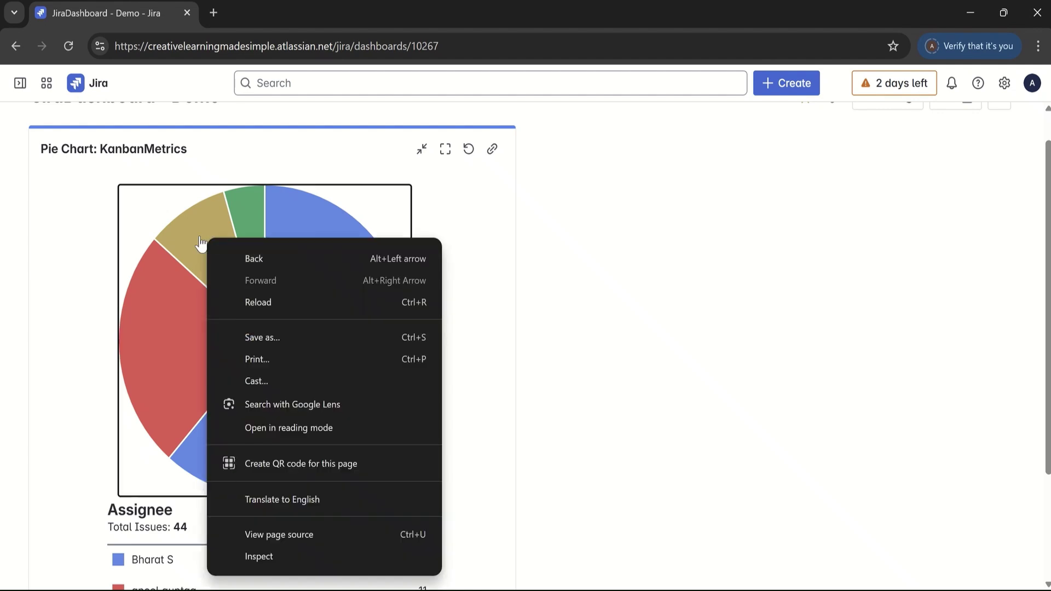
pyautogui.click(201, 244)
pyautogui.rightClick(442, 308)
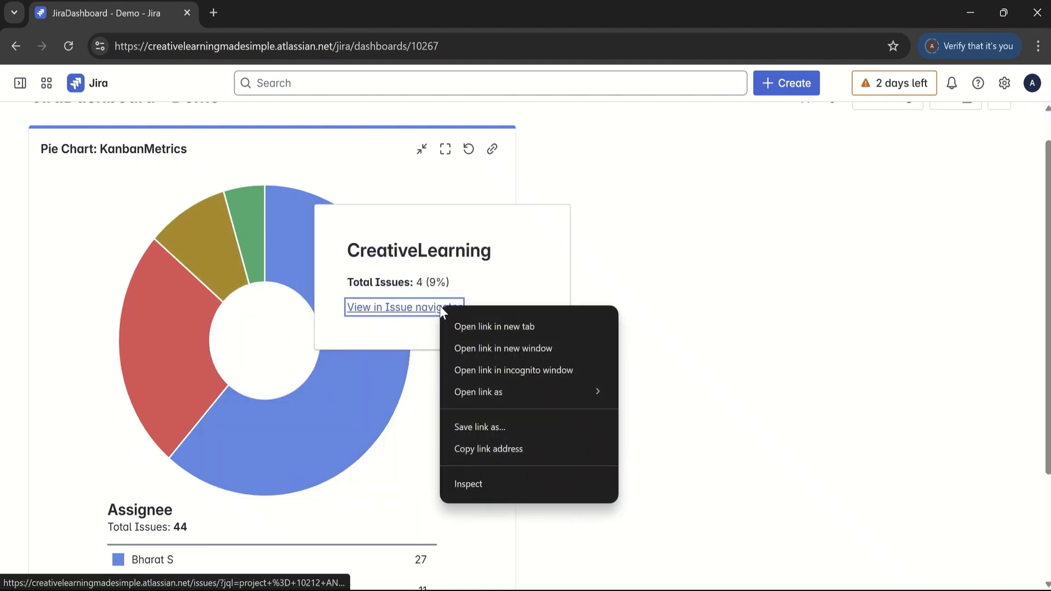
pyautogui.click(520, 327)
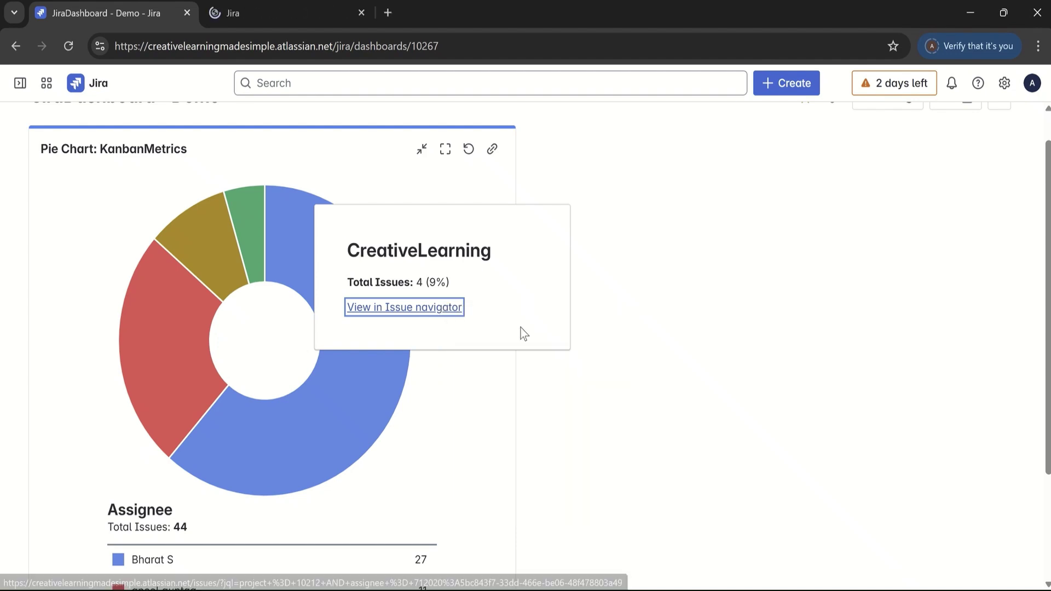
pyautogui.click(326, 10)
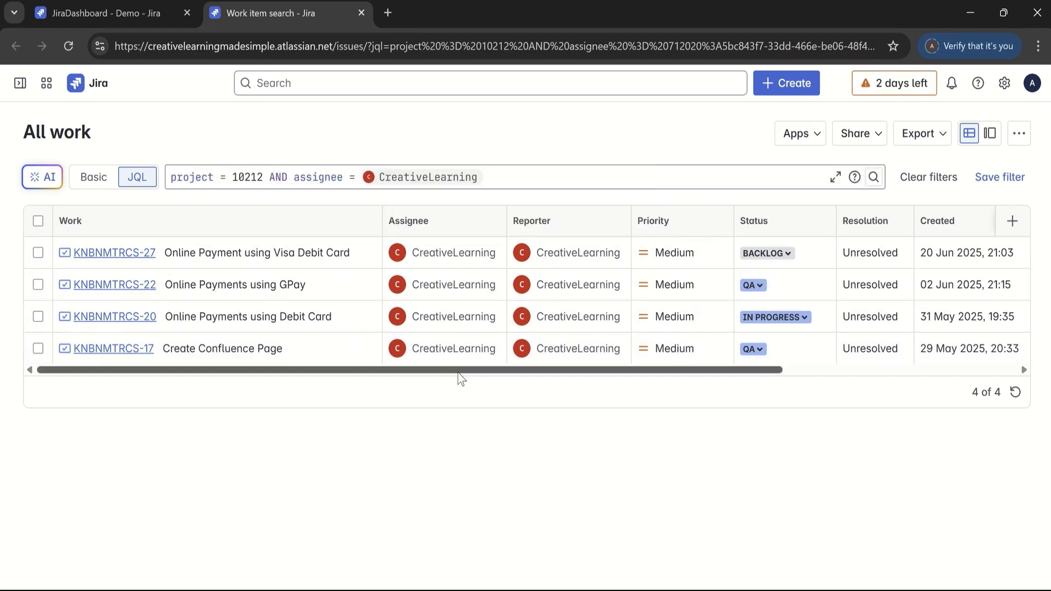
pyautogui.click(362, 12)
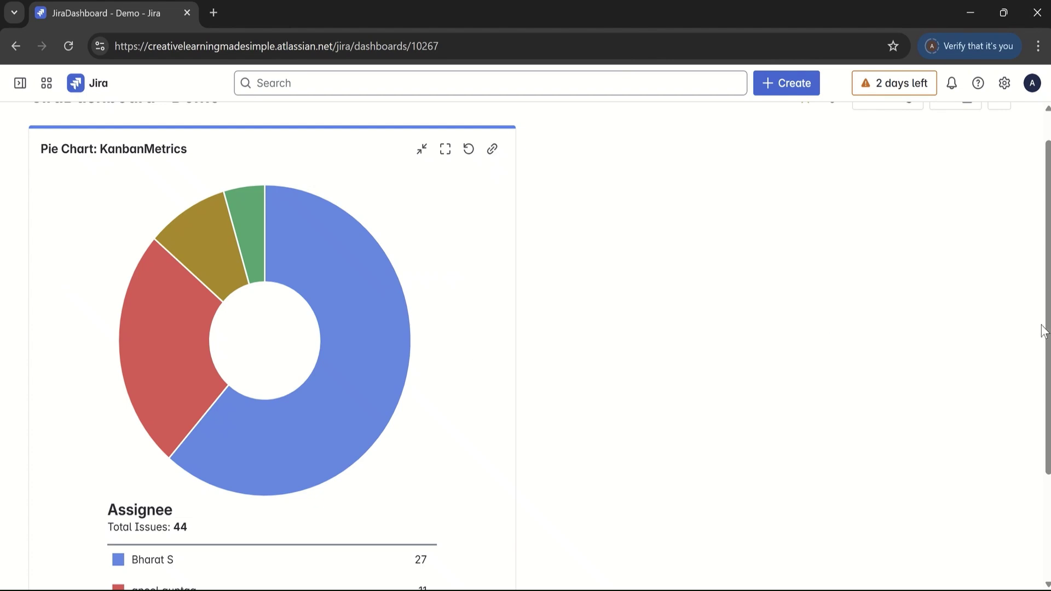
# Add a second Pie Chart gadget from Charts and move it into the right column.
pyautogui.scroll(1, 1043, 331)
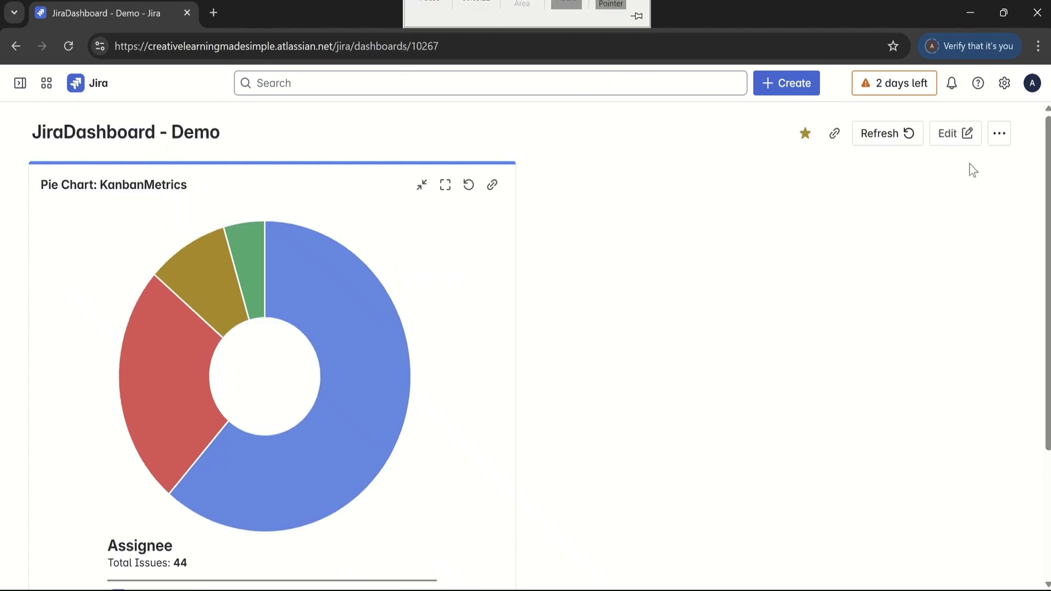
pyautogui.click(950, 135)
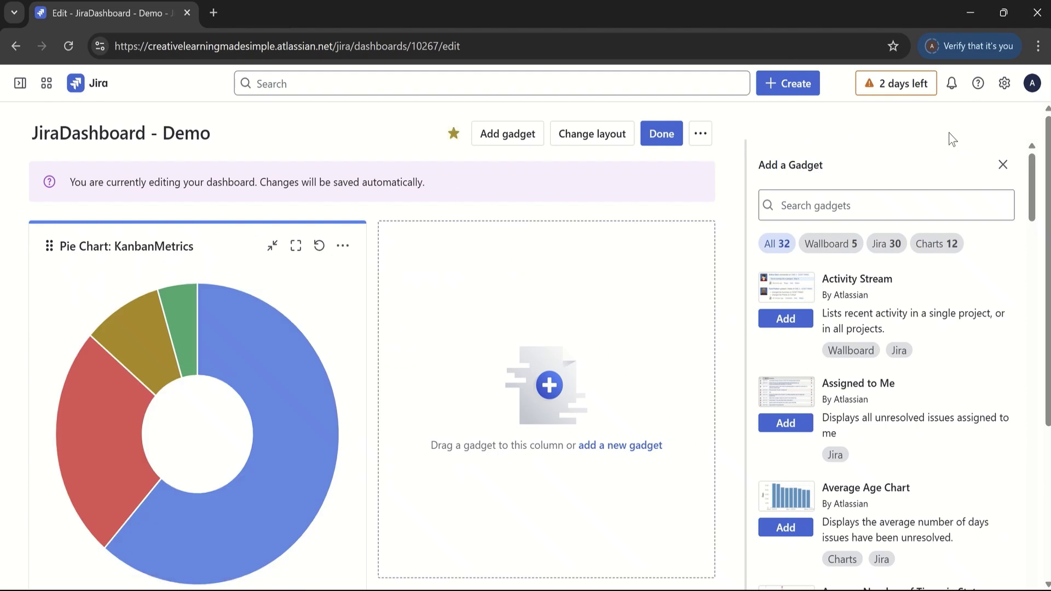
pyautogui.click(931, 244)
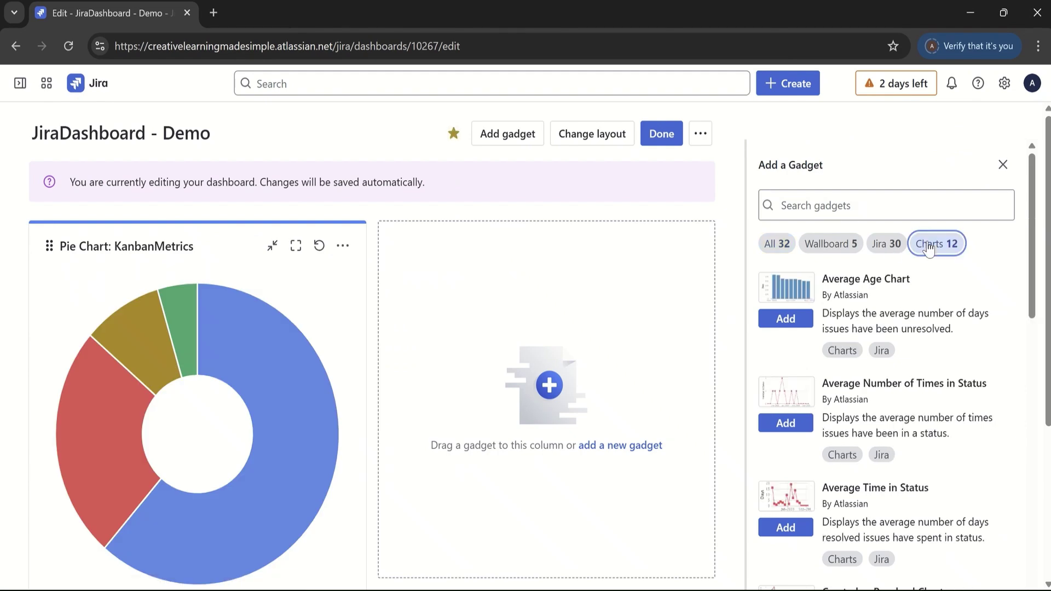
pyautogui.moveTo(1033, 258); pyautogui.dragTo(1015, 467)
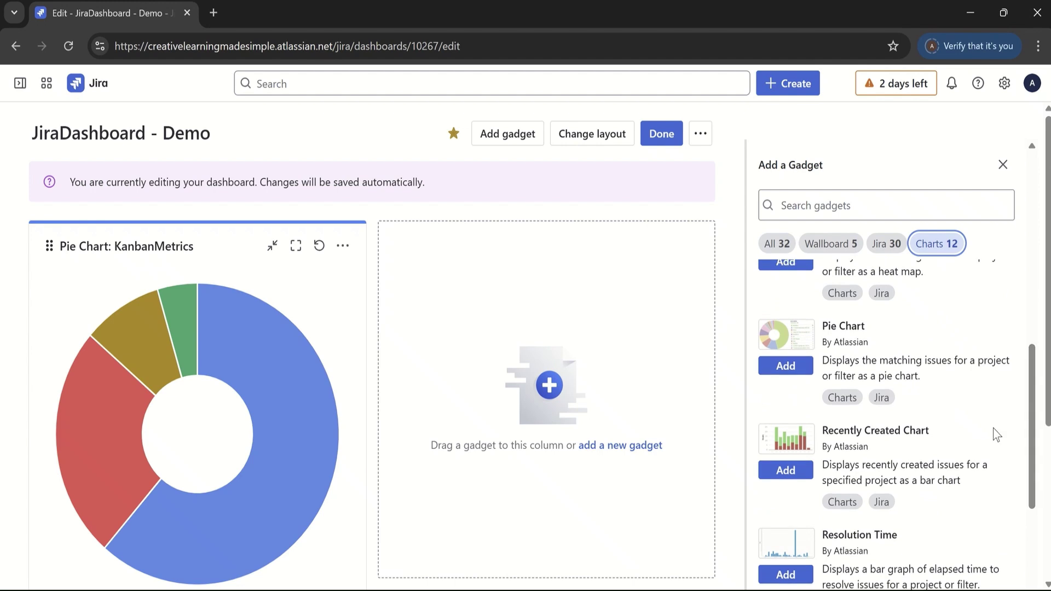
pyautogui.click(790, 366)
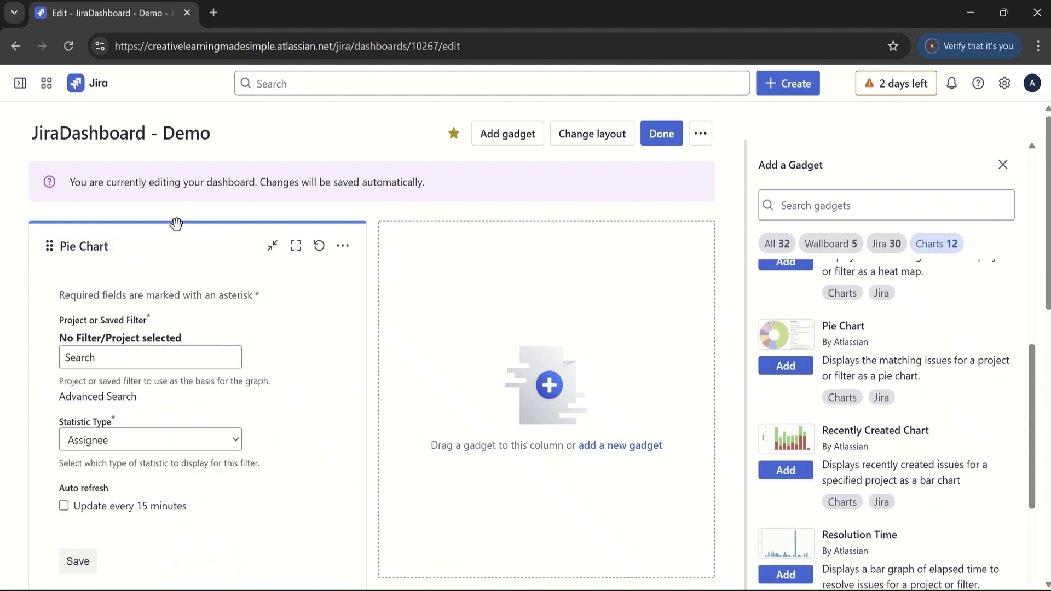
pyautogui.moveTo(209, 228); pyautogui.dragTo(530, 246)
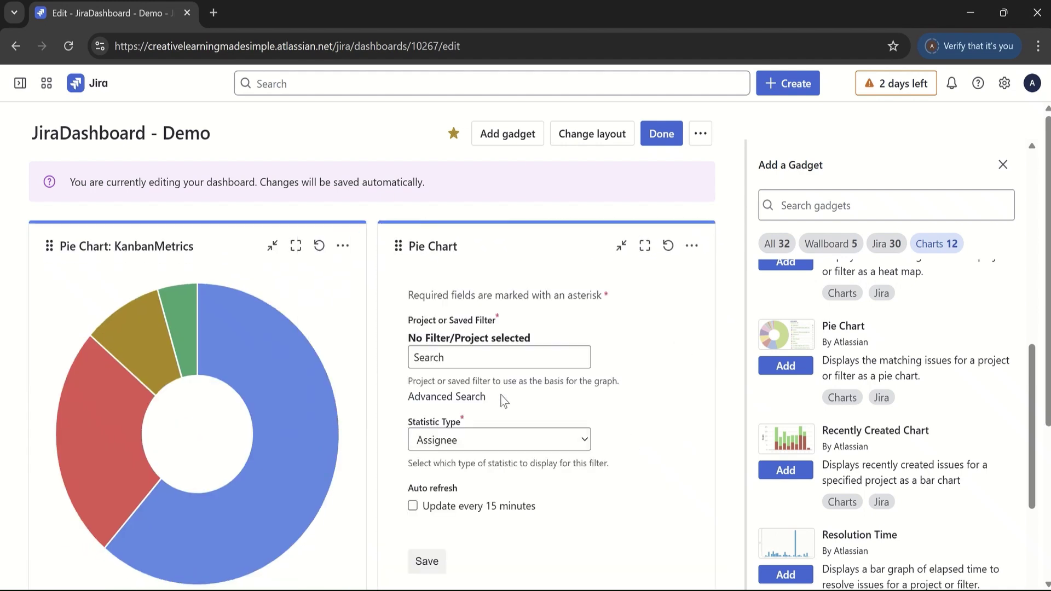
# Set the new pie chart to the KanbanMetrics filter grouped by Status, save it, and close the gadget list.
pyautogui.click(457, 358)
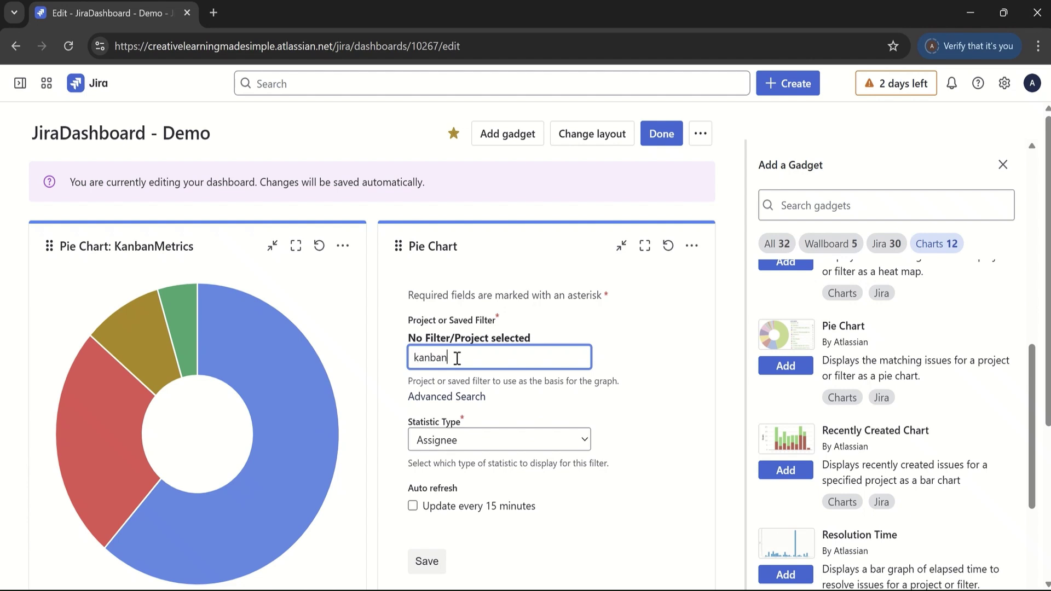
pyautogui.click(490, 456)
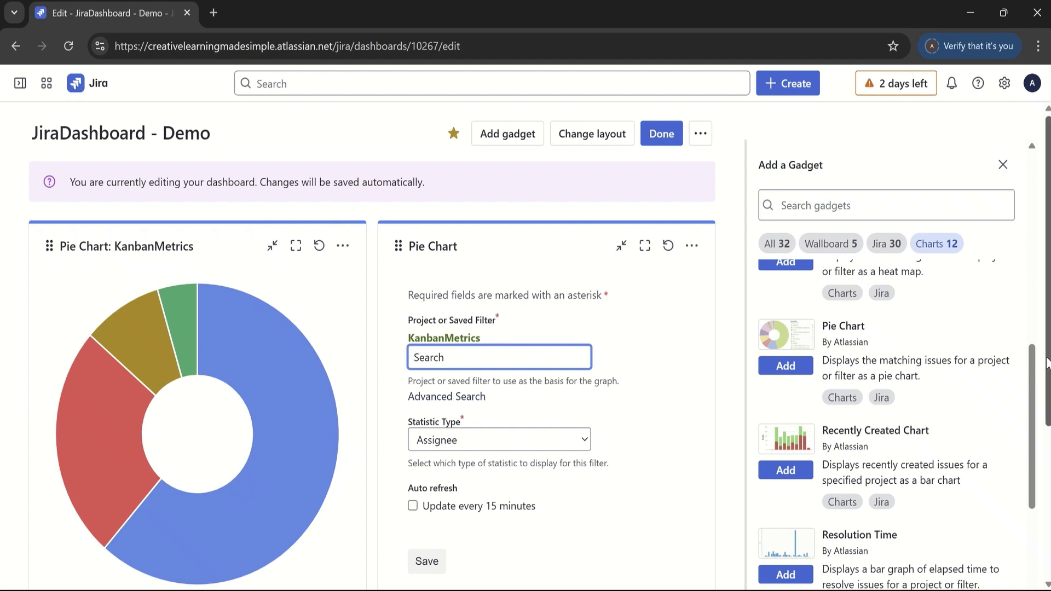
pyautogui.scroll(-2, 1047, 405)
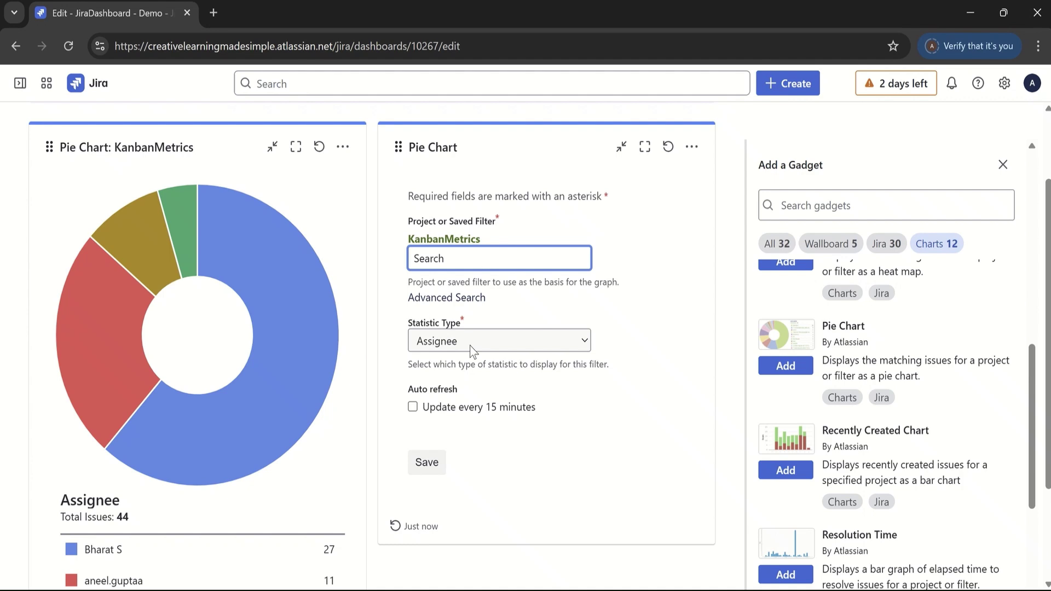
pyautogui.click(587, 345)
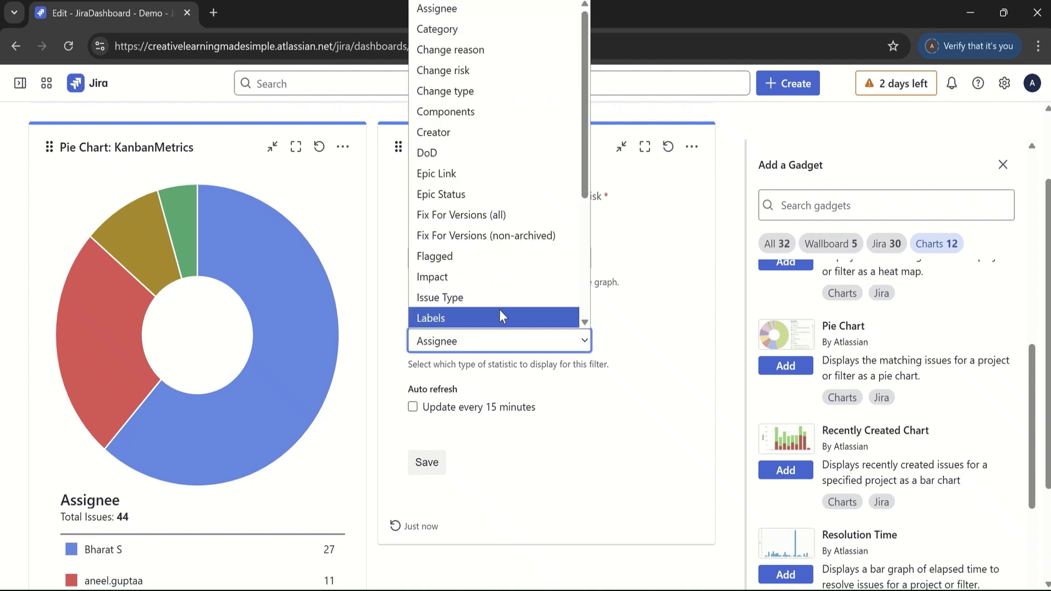
pyautogui.click(455, 300)
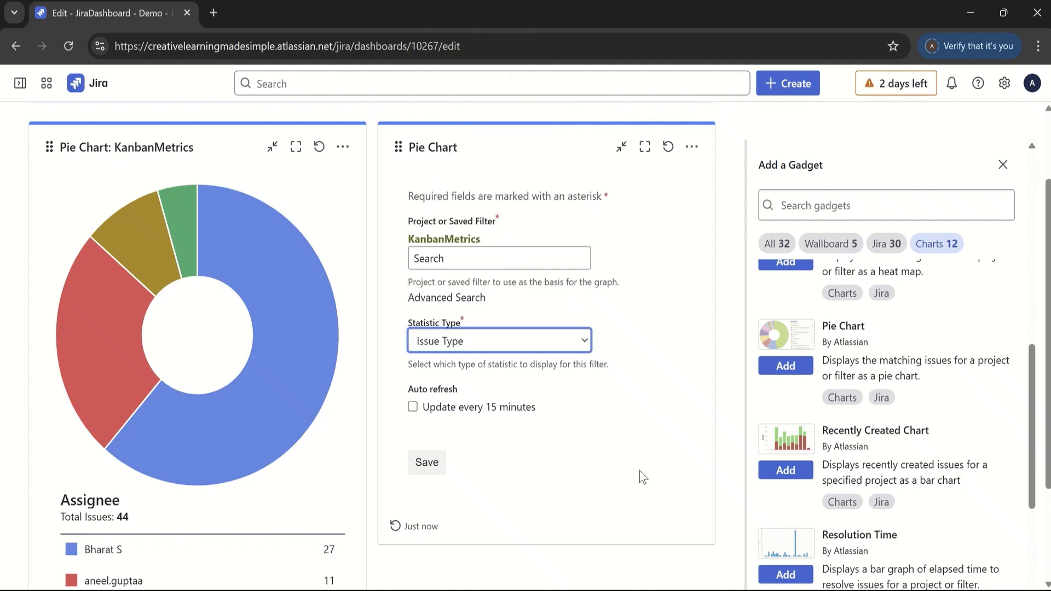
pyautogui.click(586, 340)
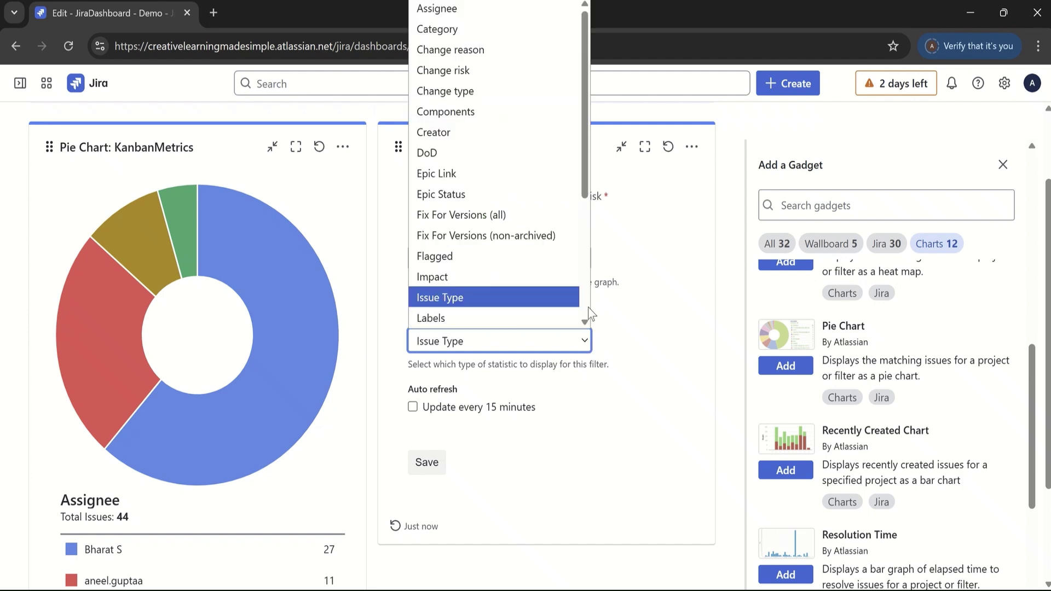
pyautogui.scroll(-4, 589, 315)
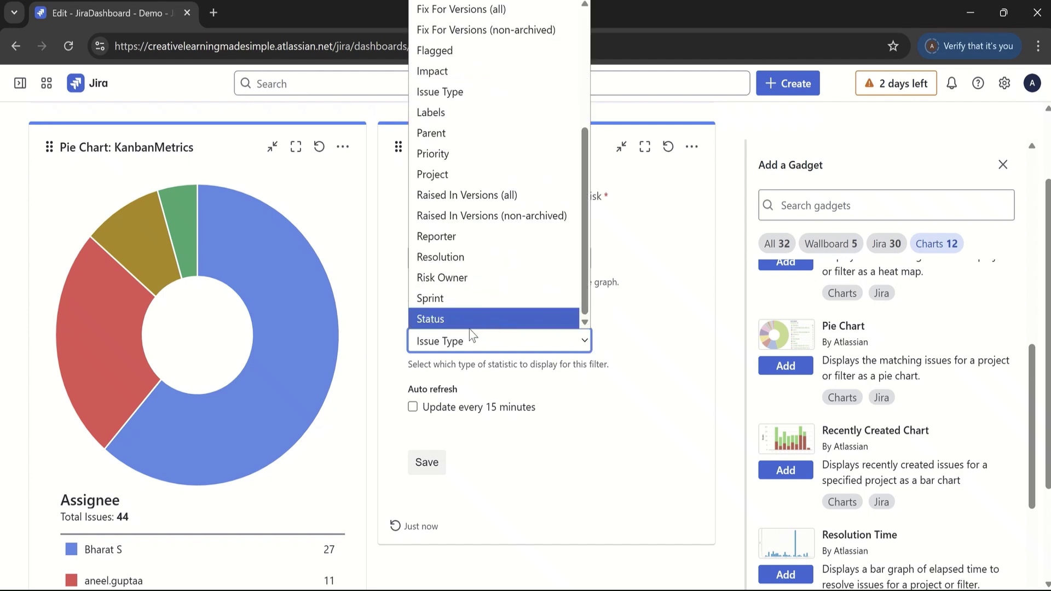
pyautogui.click(469, 326)
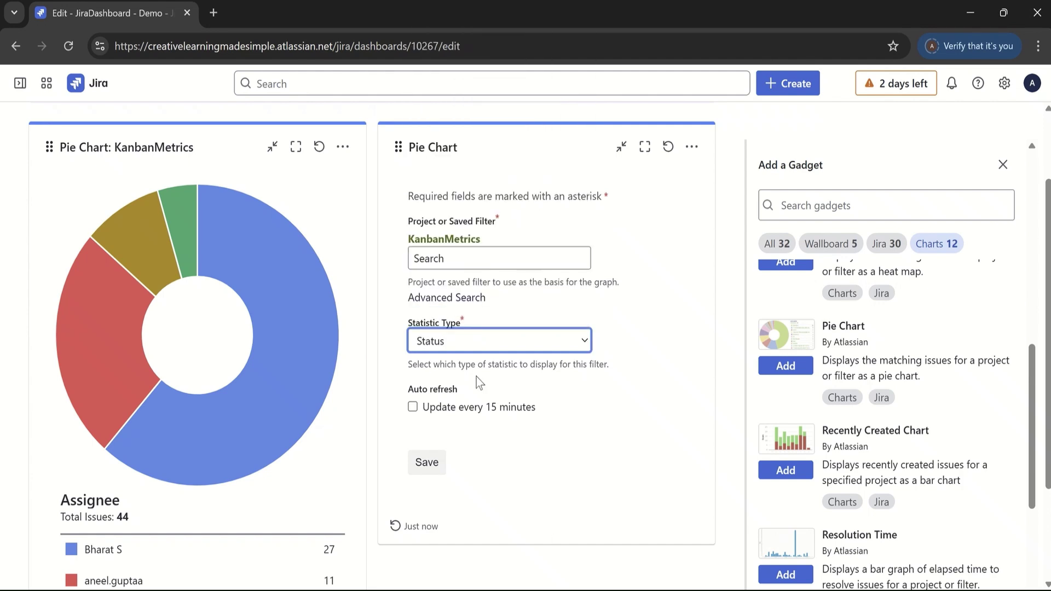
pyautogui.click(435, 470)
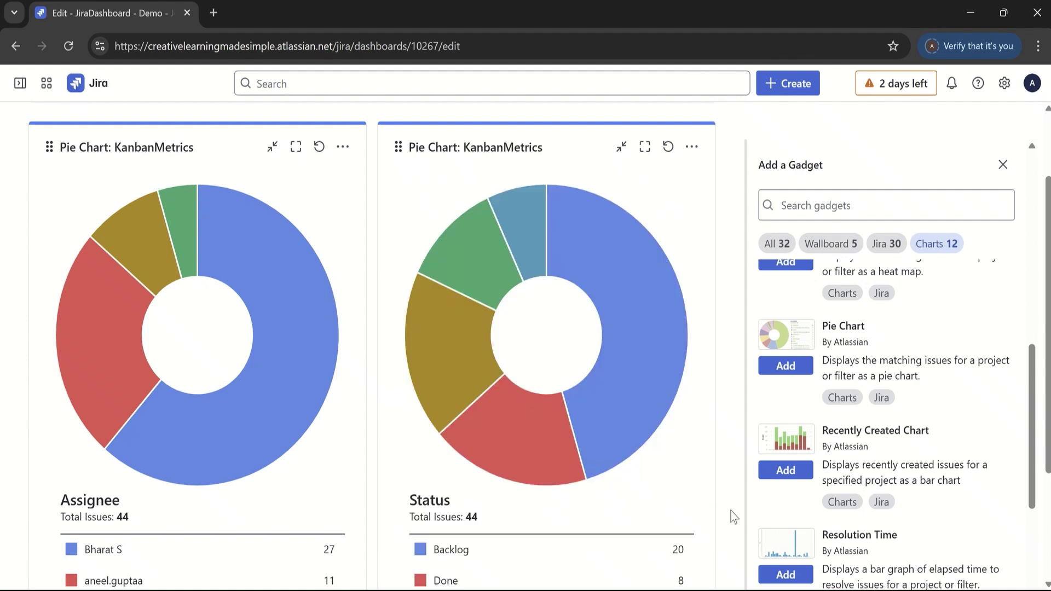
pyautogui.click(1002, 164)
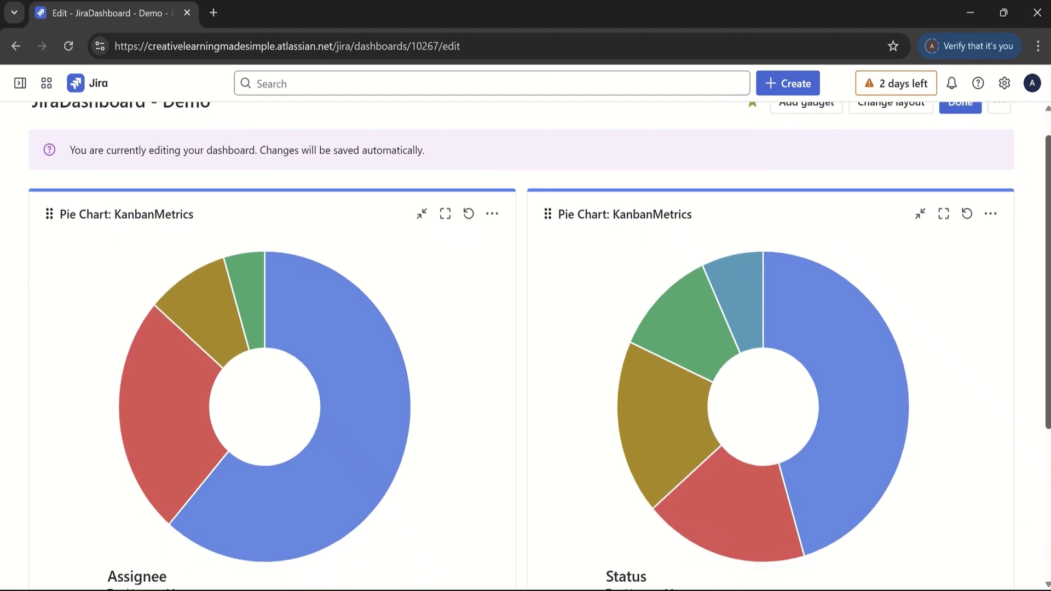
pyautogui.scroll(-3, 526, 345)
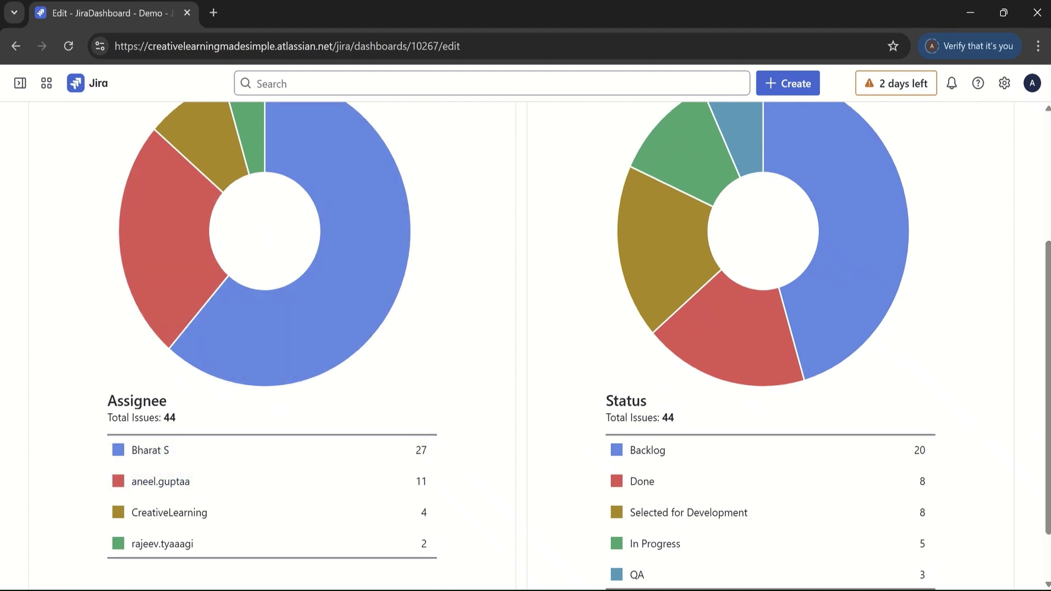
pyautogui.scroll(-1, 1048, 424)
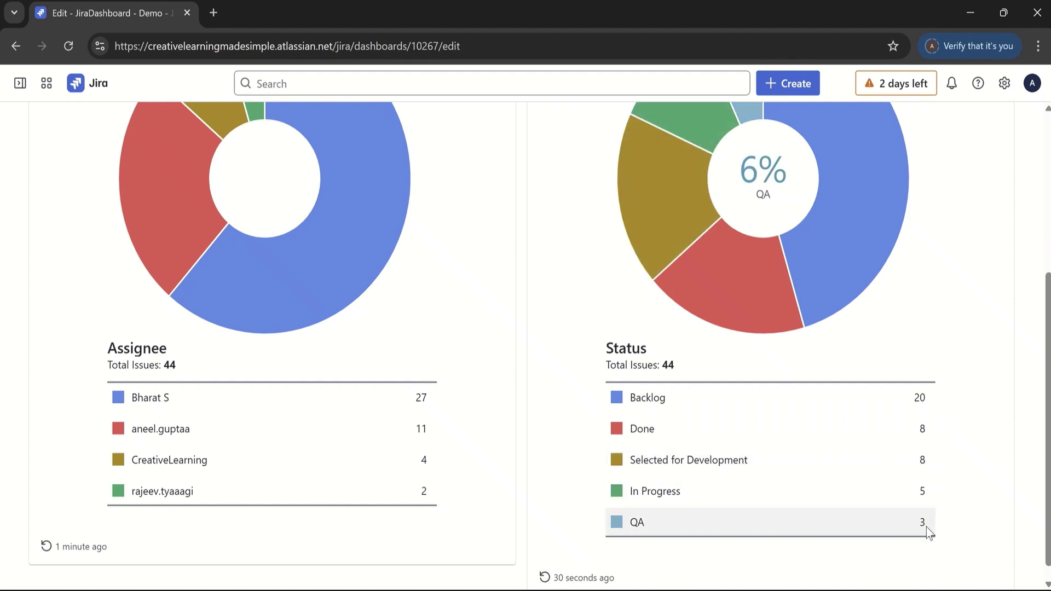
pyautogui.scroll(5, 1017, 191)
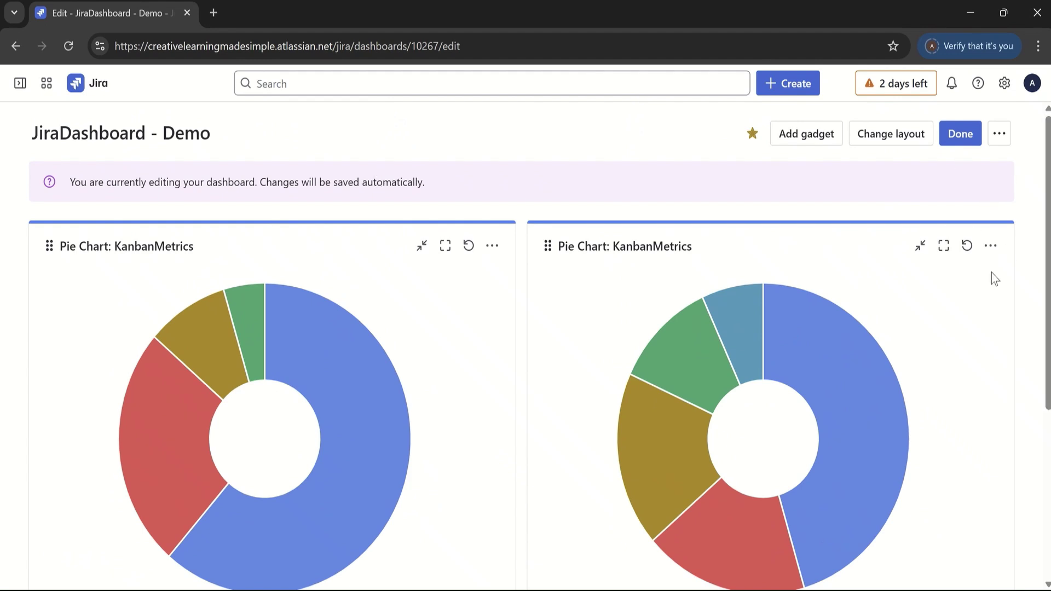
# Leave and re-enter dashboard edit mode.
pyautogui.click(959, 134)
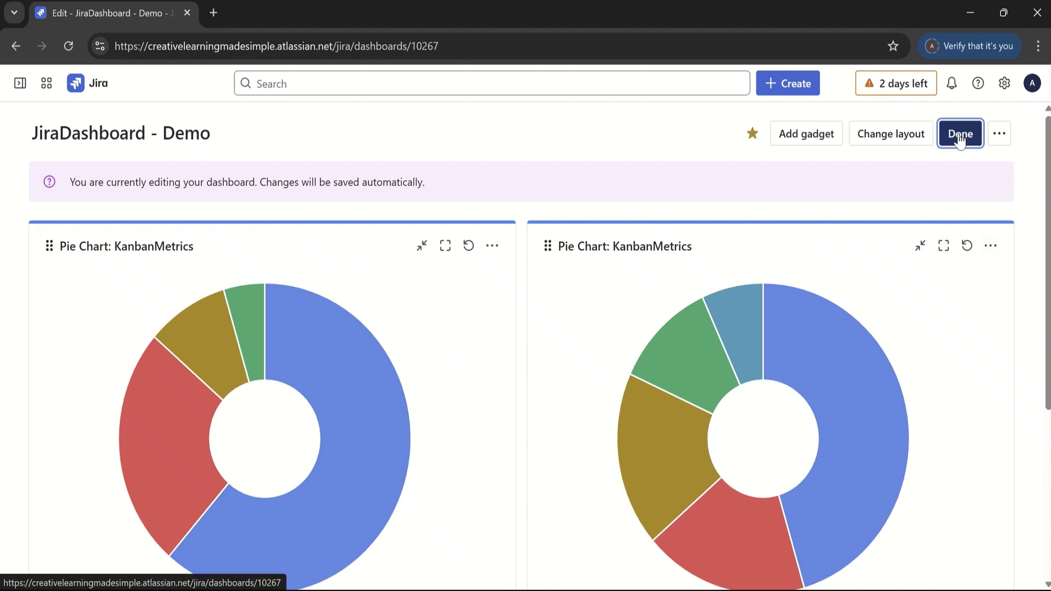
pyautogui.click(950, 133)
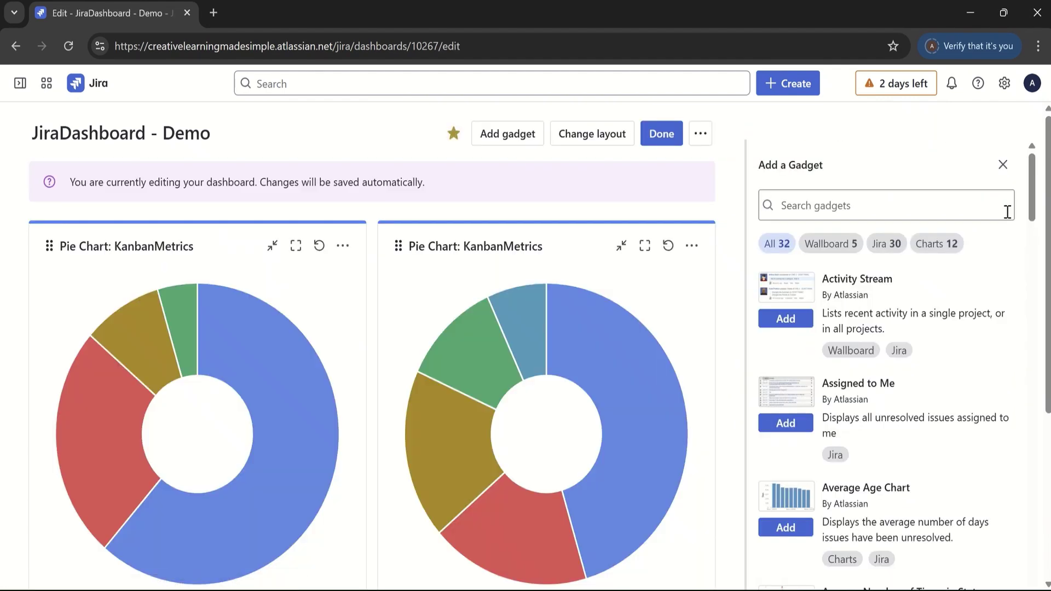
pyautogui.moveTo(1034, 204); pyautogui.dragTo(1040, 421)
pyautogui.moveTo(520, 27)
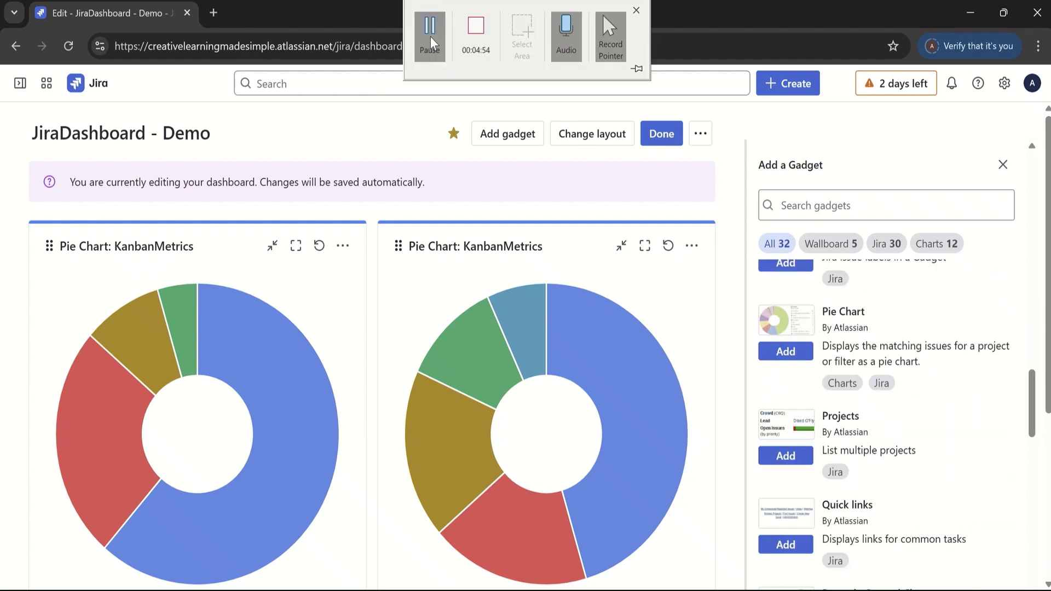
pyautogui.click(477, 33)
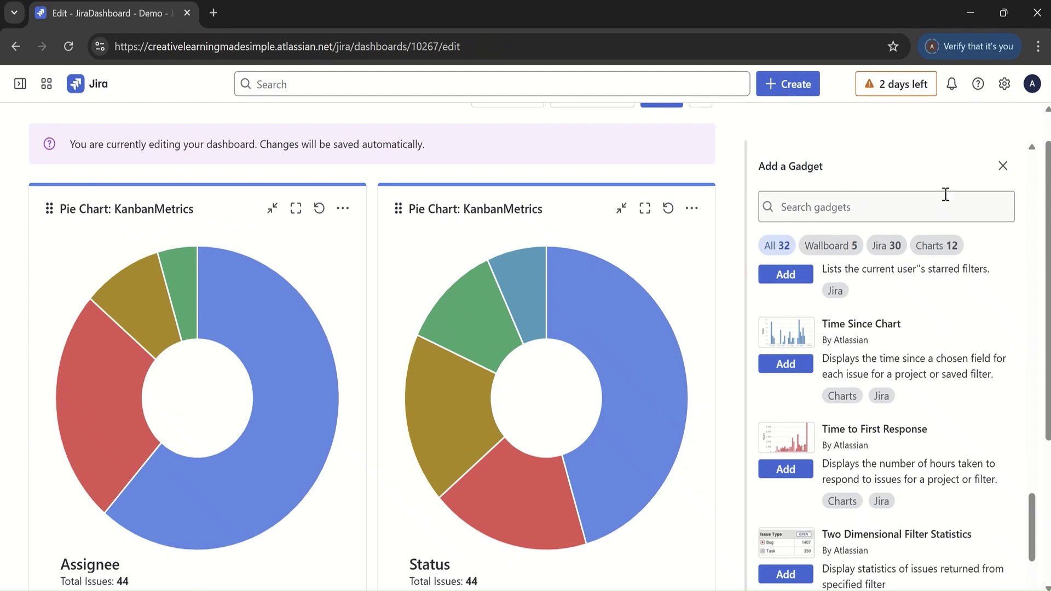
# Search the gadgets for 'calendar' and add the Jira Issues Calendar gadget.
pyautogui.click(902, 207)
pyautogui.write('calend')
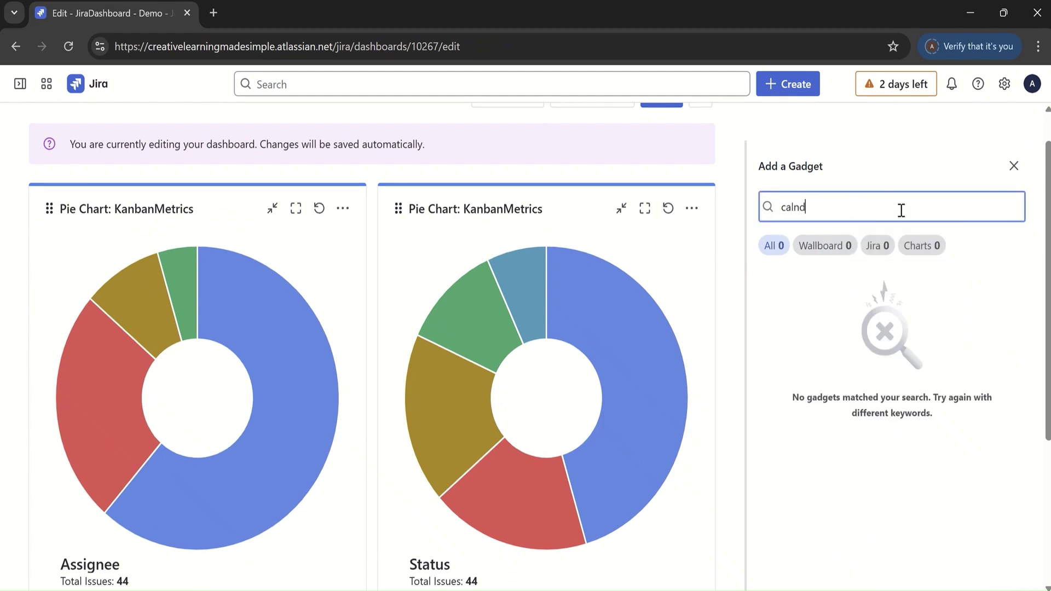
pyautogui.write('ar')
pyautogui.click(796, 208)
pyautogui.write('e')
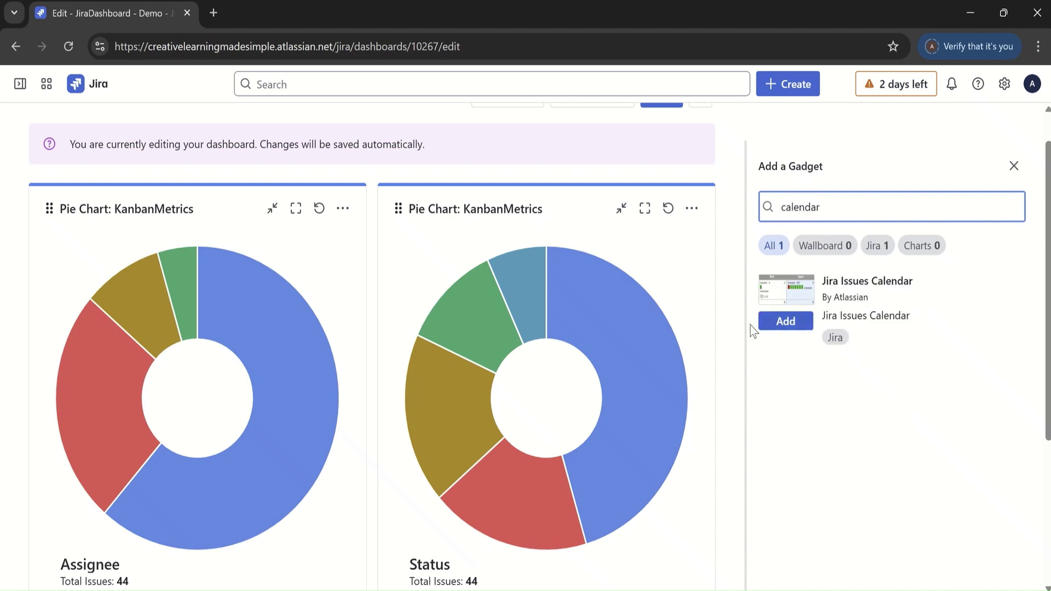
pyautogui.click(791, 323)
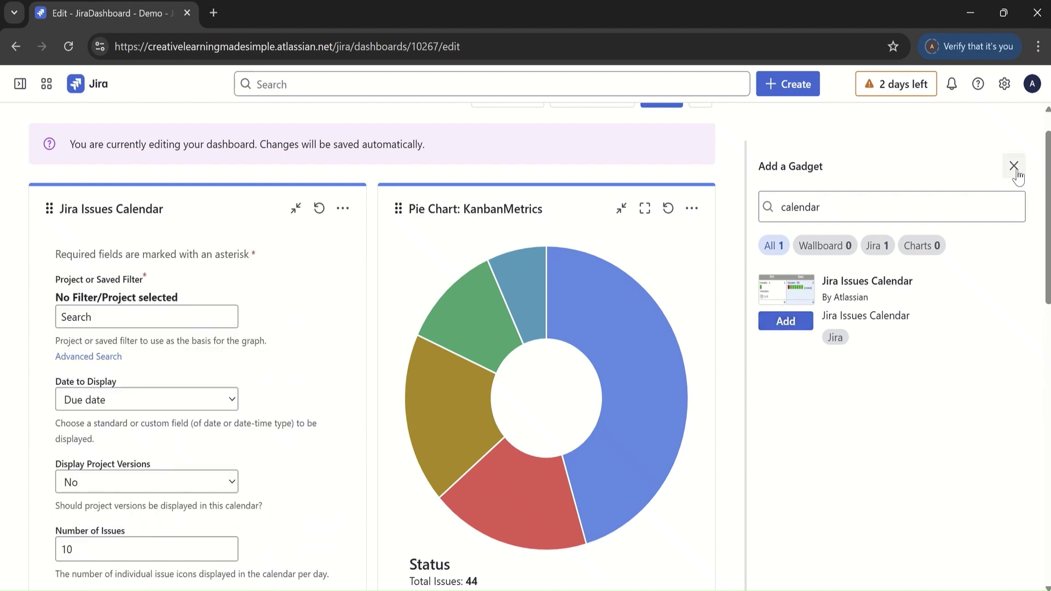
# Set the Issues Calendar's project to KanbanMetrics and save it.
pyautogui.click(1013, 166)
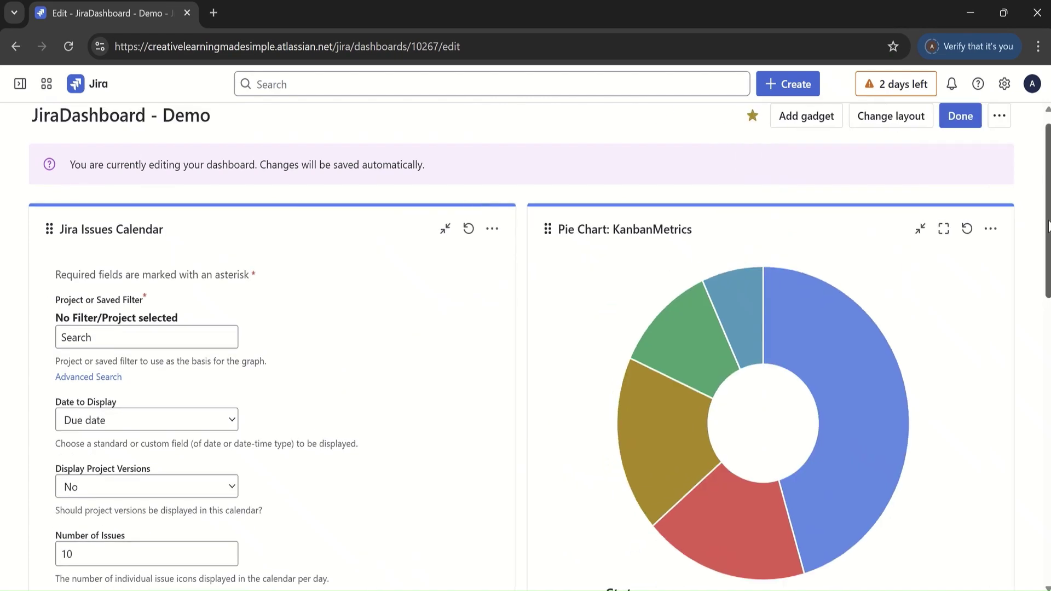
pyautogui.scroll(-2, 1047, 226)
pyautogui.click(181, 213)
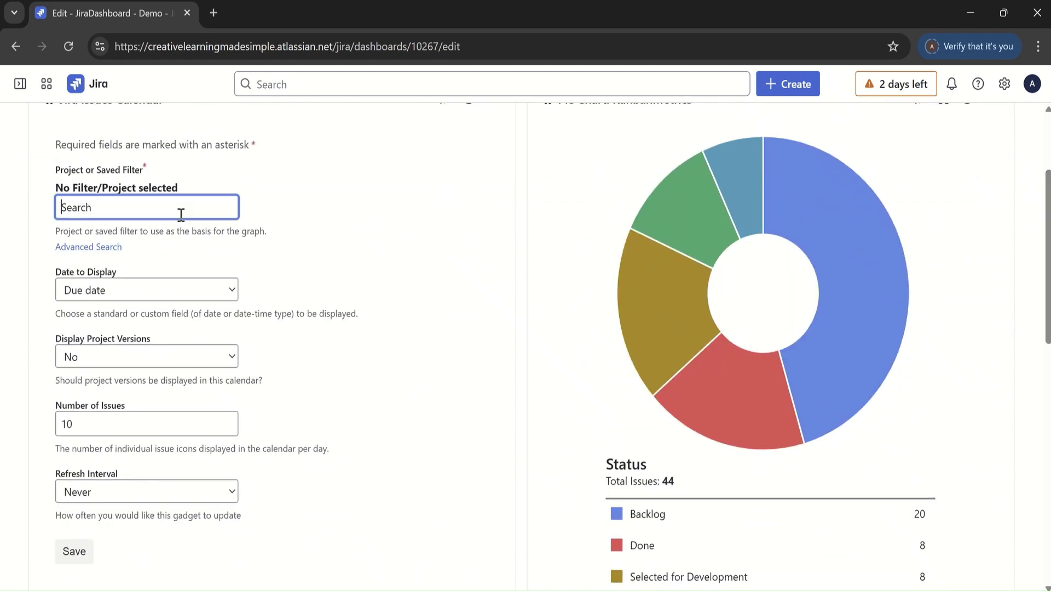
pyautogui.write('kanban')
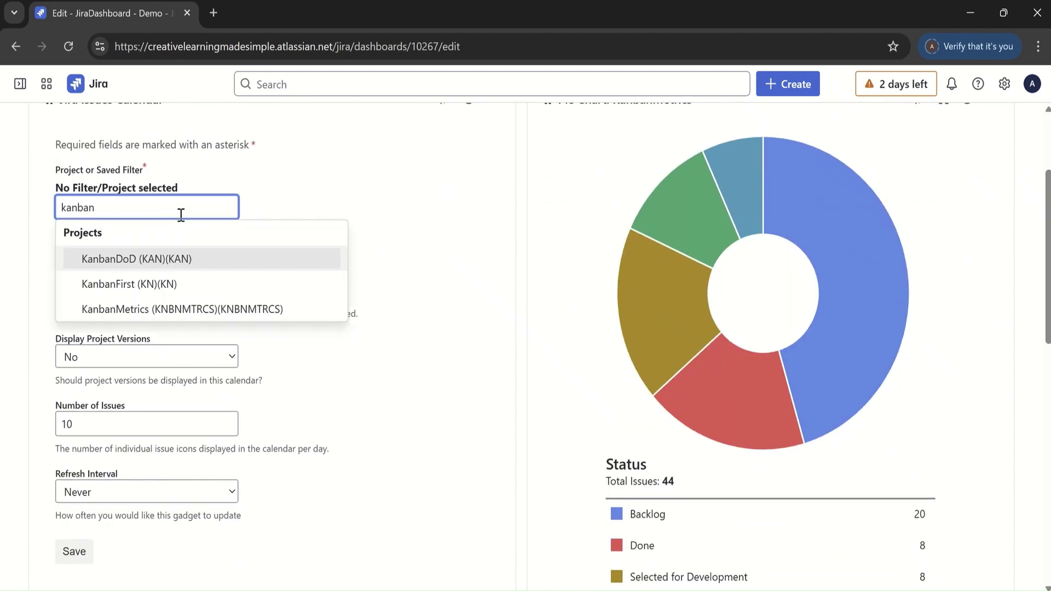
pyautogui.click(144, 312)
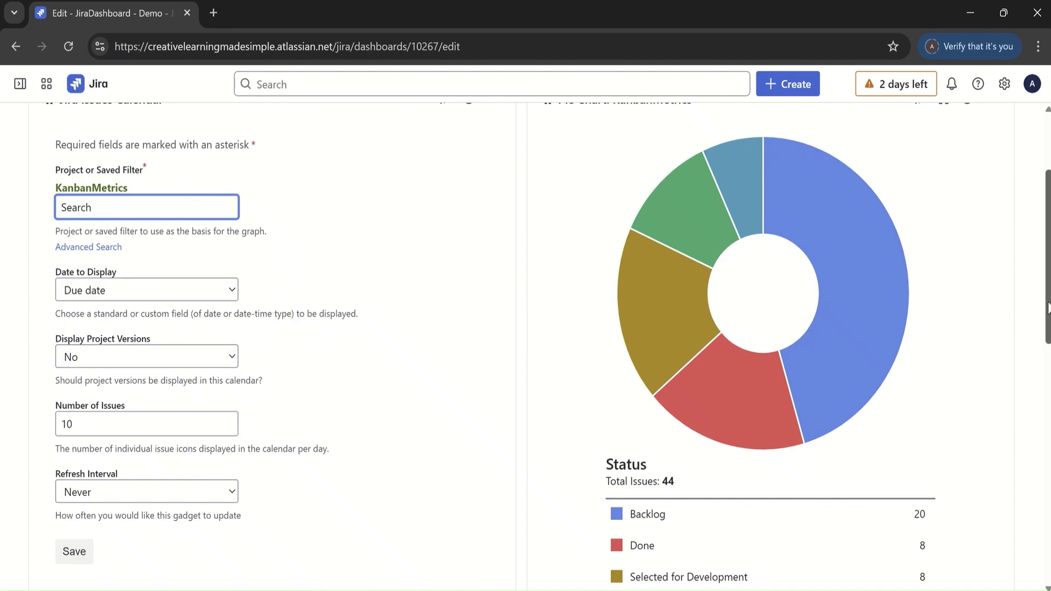
pyautogui.scroll(-3, 1047, 307)
pyautogui.click(76, 365)
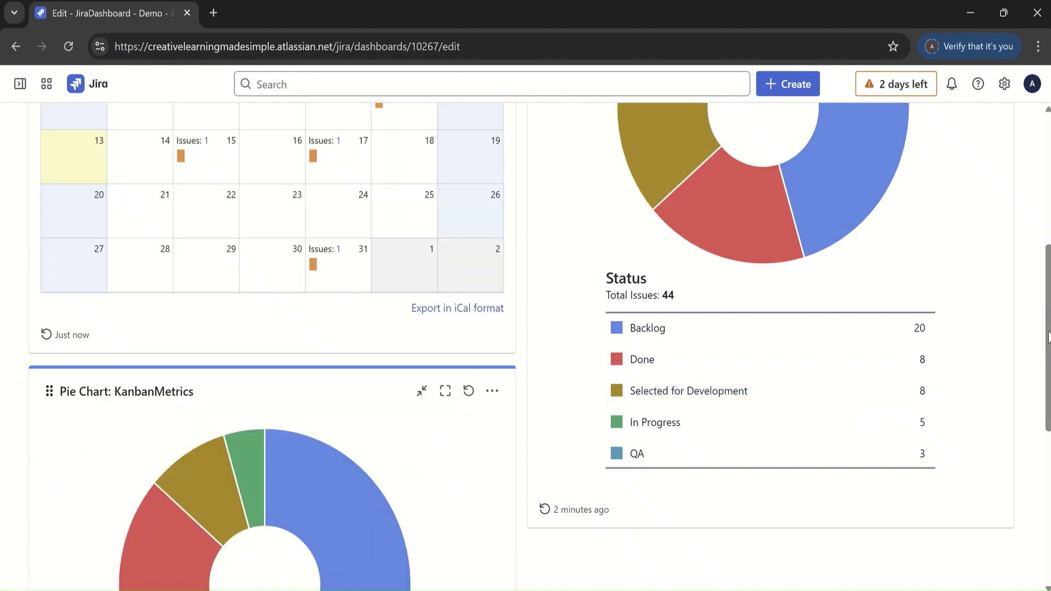
# Move the Assignee pie chart above the Issues Calendar.
pyautogui.scroll(4, 1047, 336)
pyautogui.scroll(-3, 1046, 336)
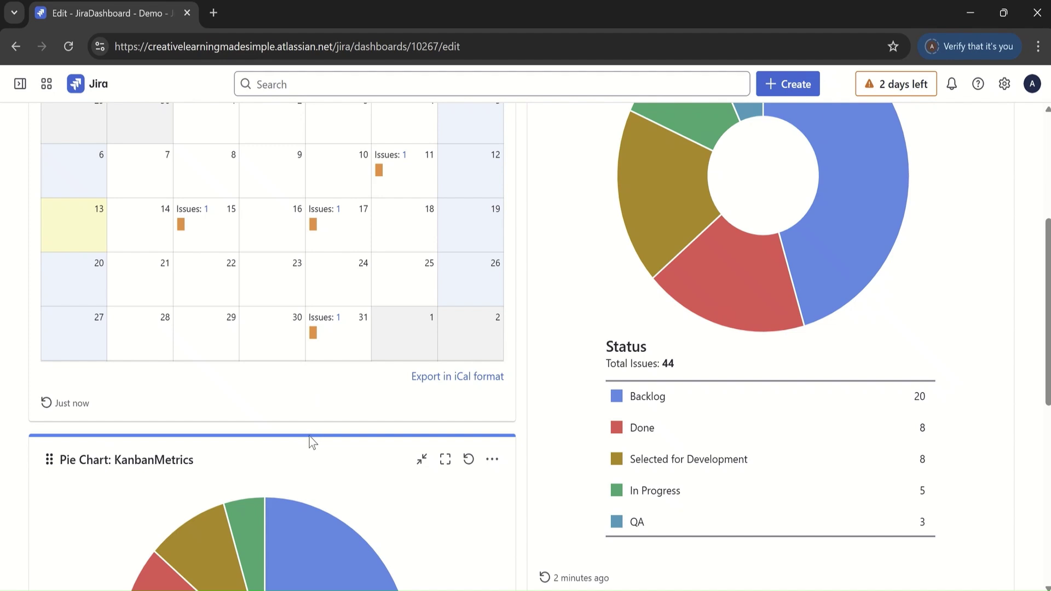
pyautogui.moveTo(312, 443); pyautogui.dragTo(317, 183)
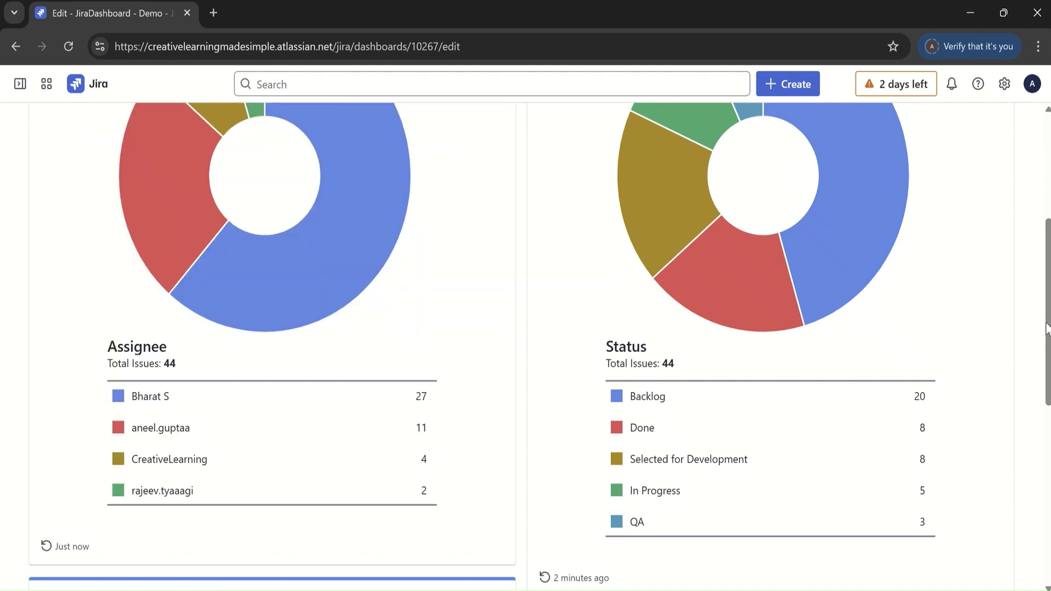
pyautogui.moveTo(1046, 328); pyautogui.dragTo(1044, 234)
pyautogui.scroll(-10, 1044, 328)
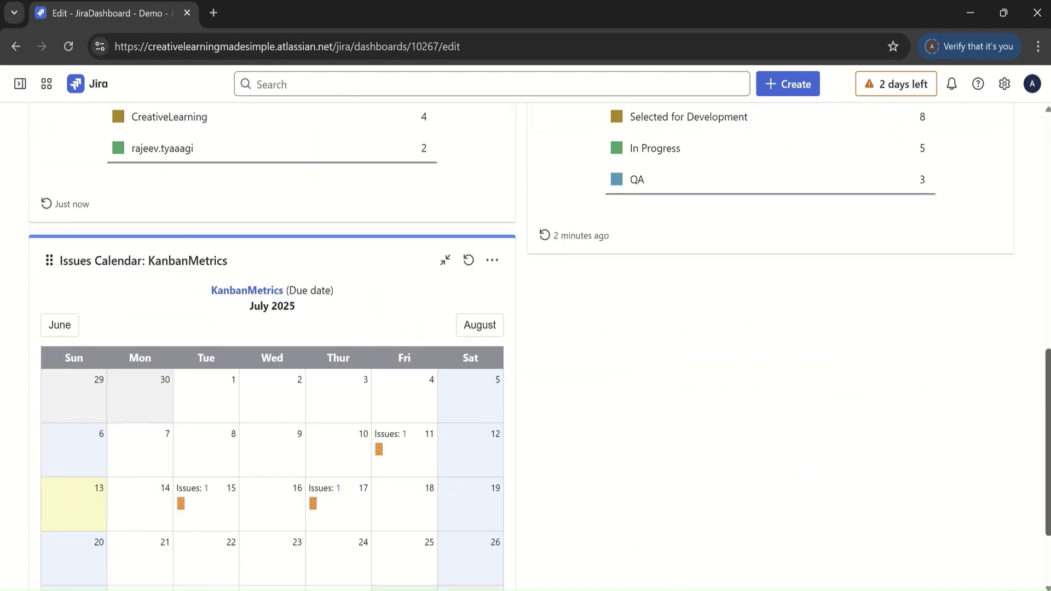
pyautogui.scroll(-2, 1048, 511)
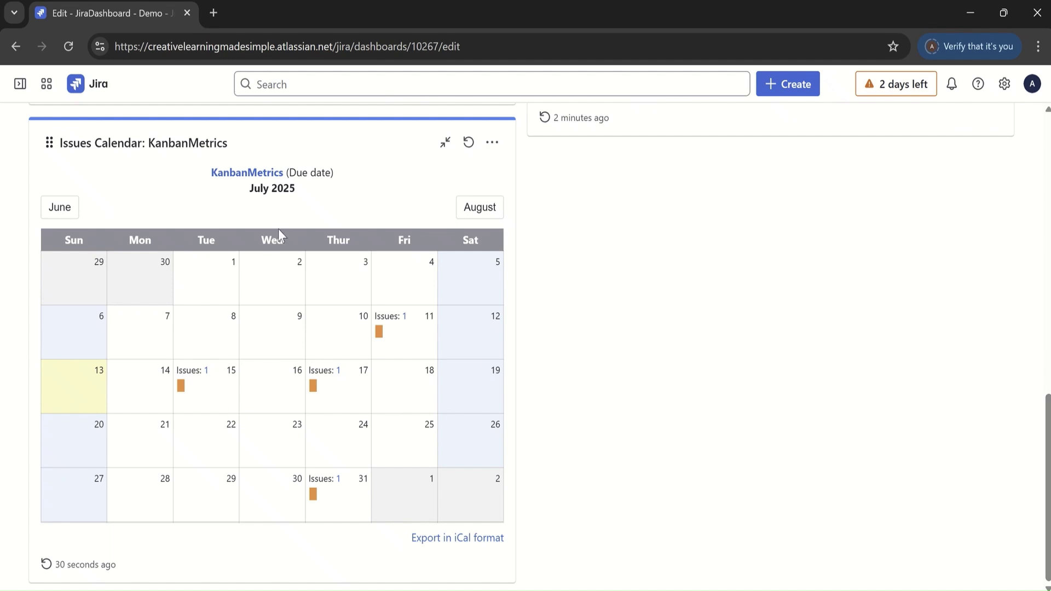
# Configure the Issues Calendar for 20 issues per day, replacing the rejected 25, and save.
pyautogui.click(491, 143)
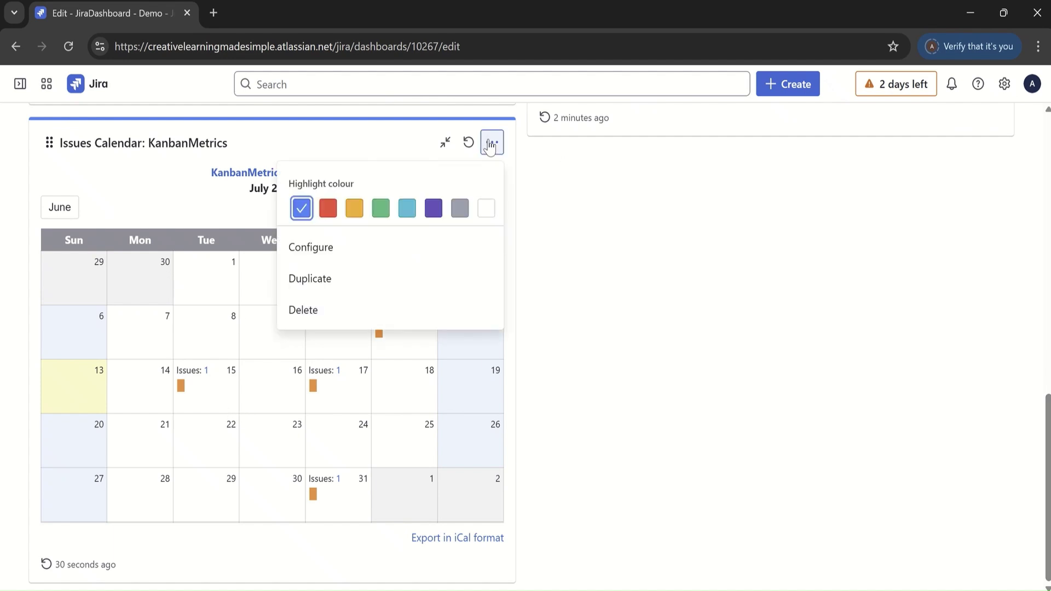
pyautogui.click(308, 248)
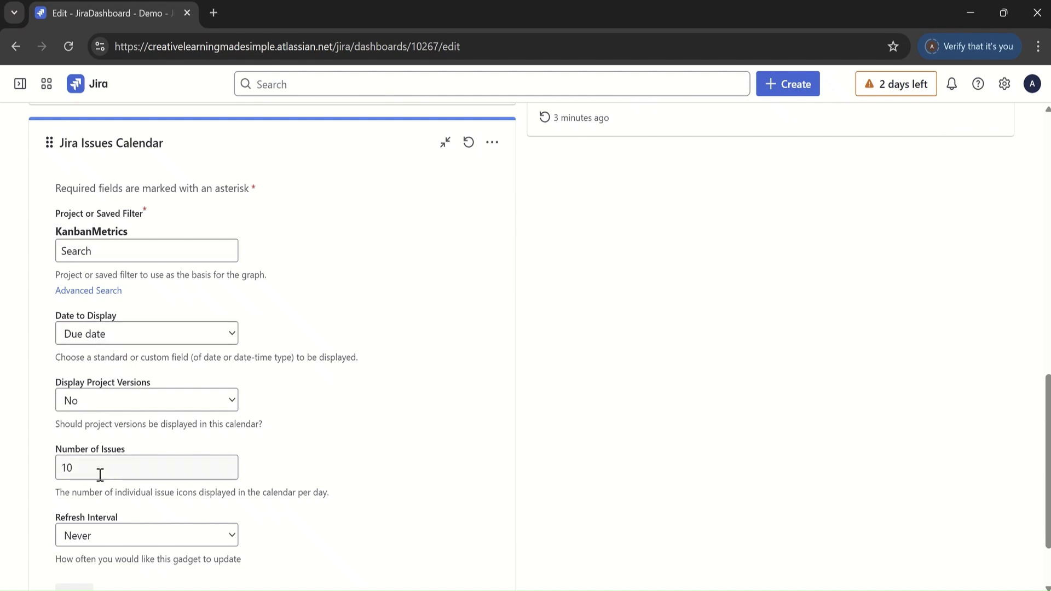
pyautogui.moveTo(76, 474); pyautogui.dragTo(53, 470)
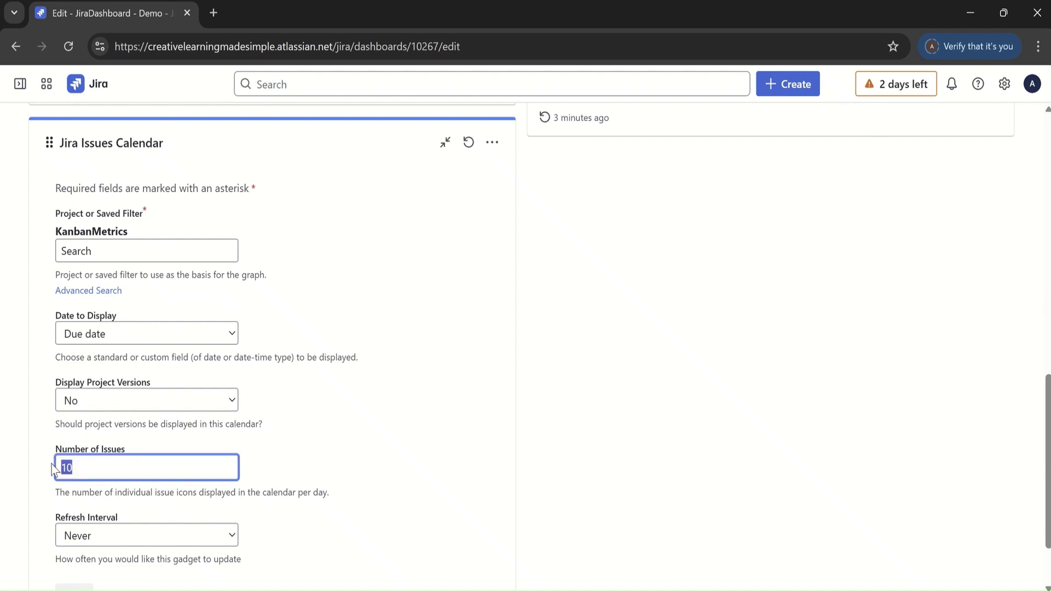
pyautogui.write('25')
pyautogui.scroll(-2, 857, 451)
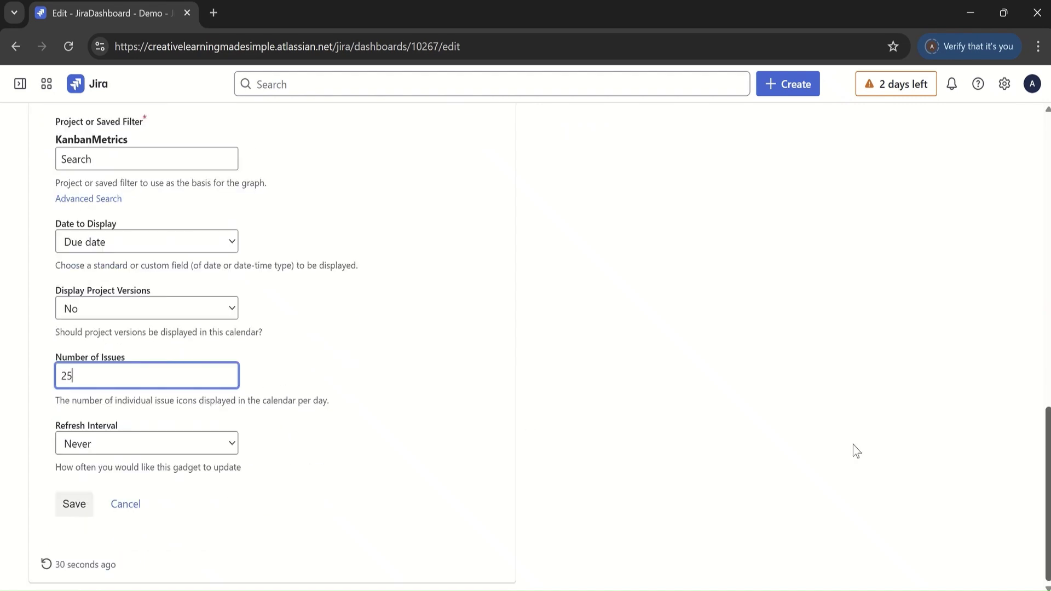
pyautogui.click(74, 506)
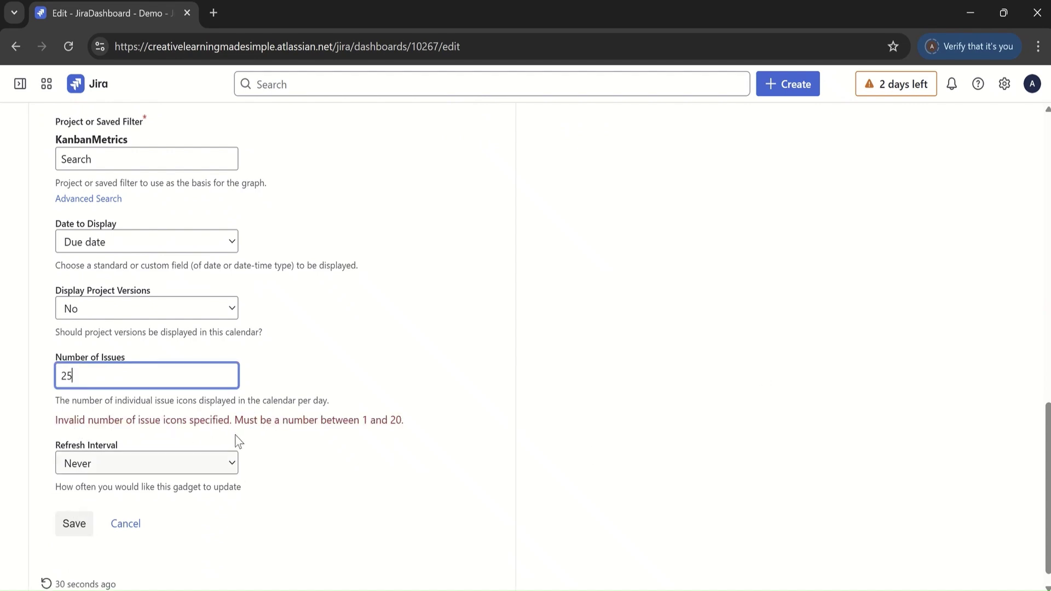
pyautogui.moveTo(111, 378); pyautogui.dragTo(3, 370)
pyautogui.write('20')
pyautogui.click(74, 524)
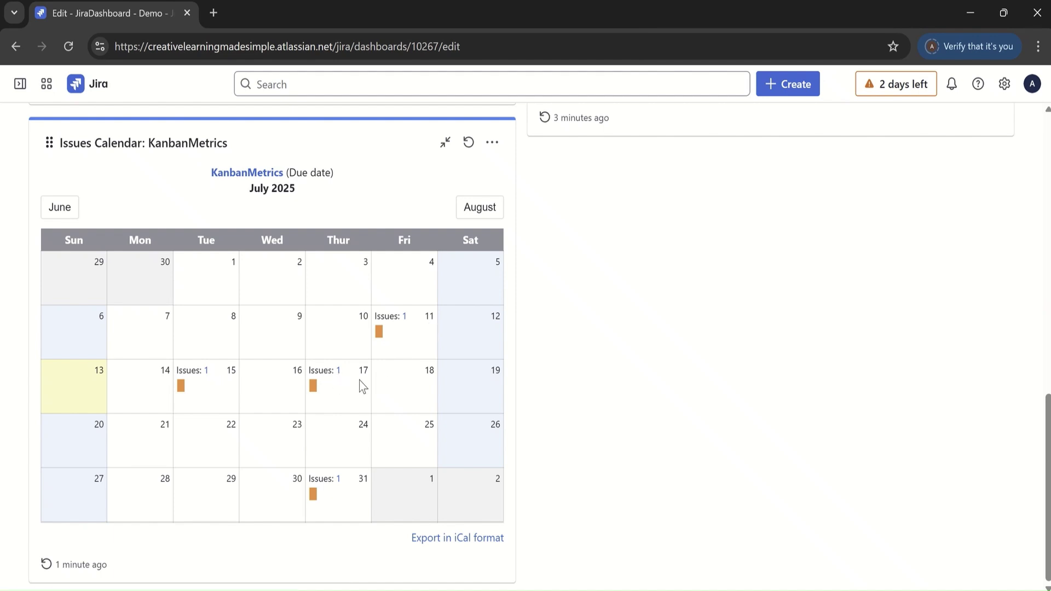
pyautogui.moveTo(1047, 419); pyautogui.dragTo(1047, 136)
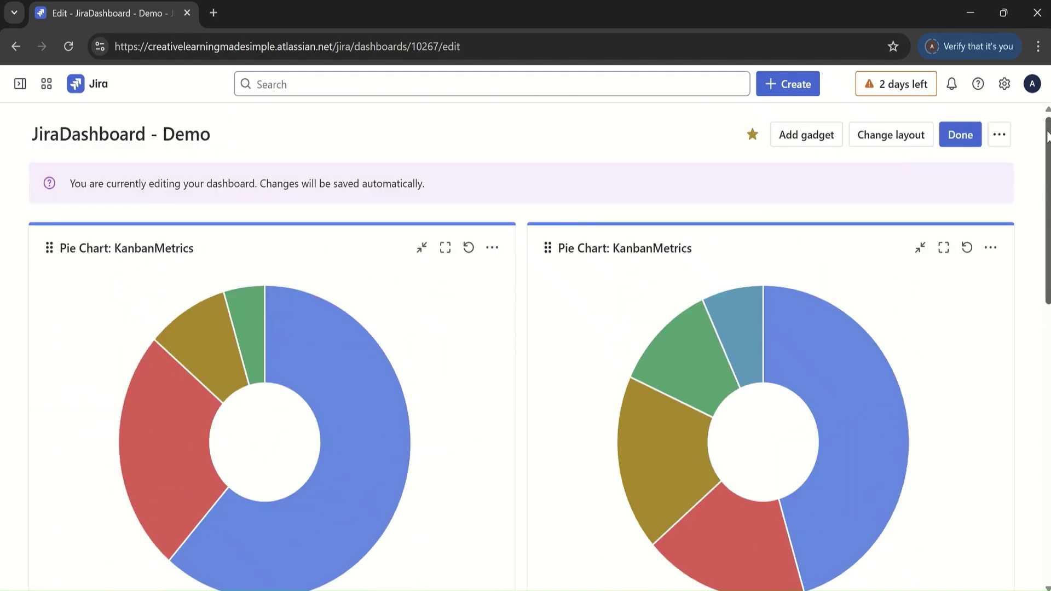
# Open the Jira home page in a new tab and go to the KanbanMetrics board.
pyautogui.rightClick(93, 84)
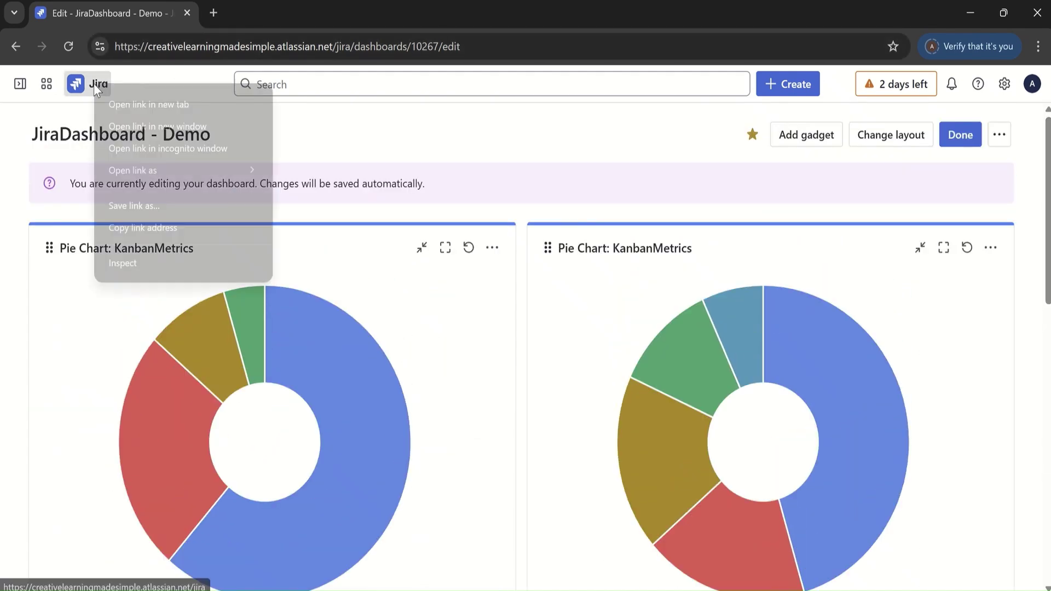
pyautogui.click(163, 108)
pyautogui.click(345, 12)
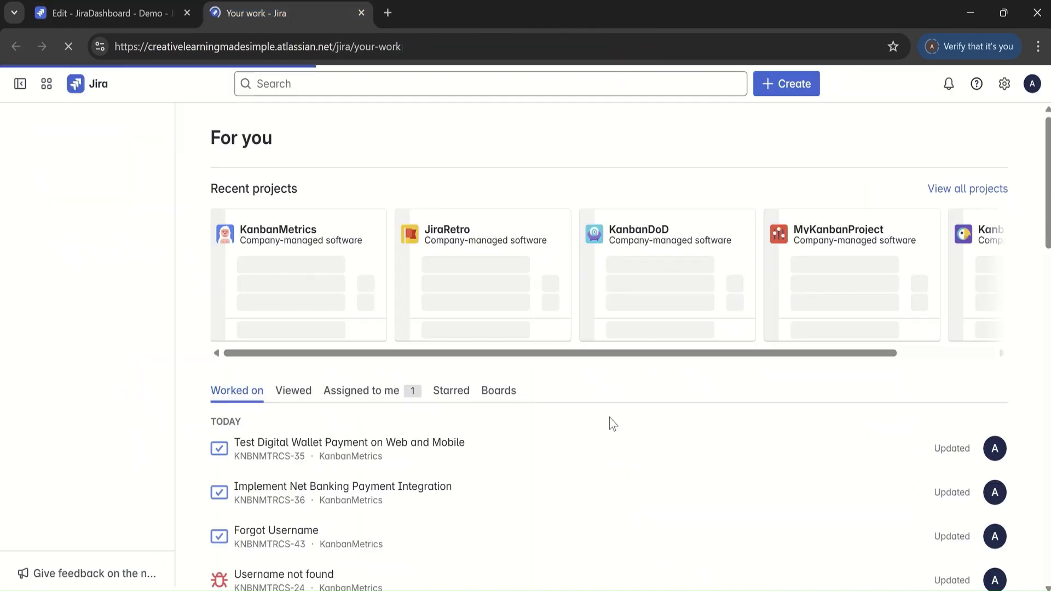
pyautogui.click(300, 232)
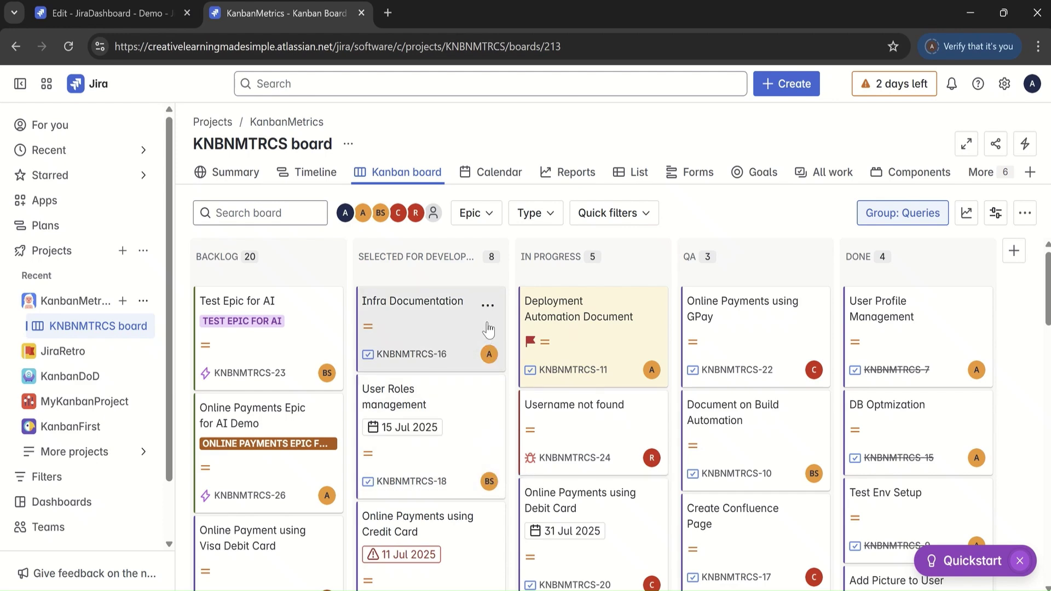
# Set the Infra Documentation issue's due date to 28 July 2025.
pyautogui.click(436, 325)
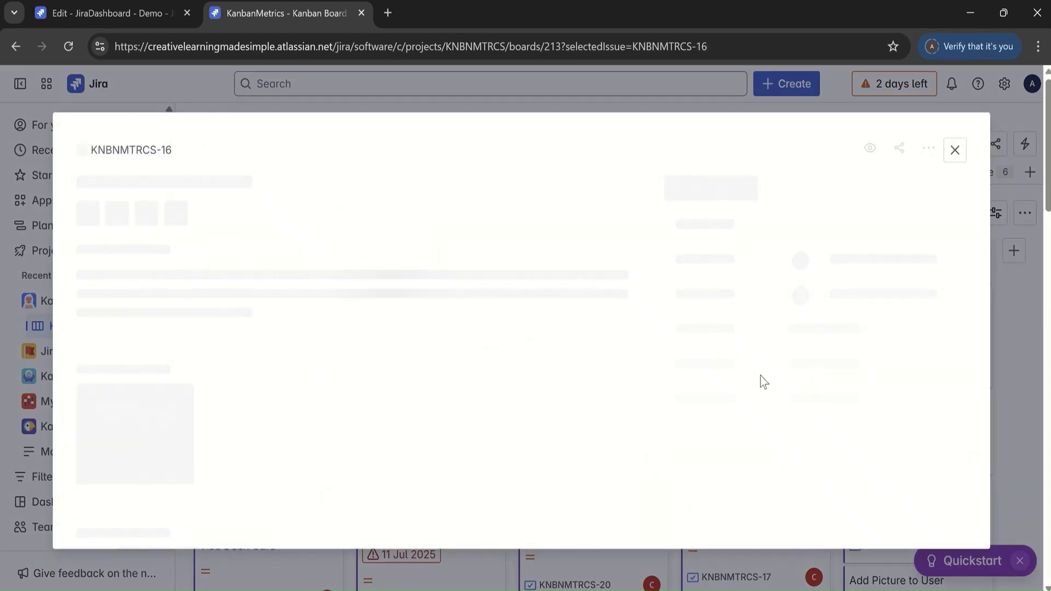
pyautogui.scroll(-5, 980, 382)
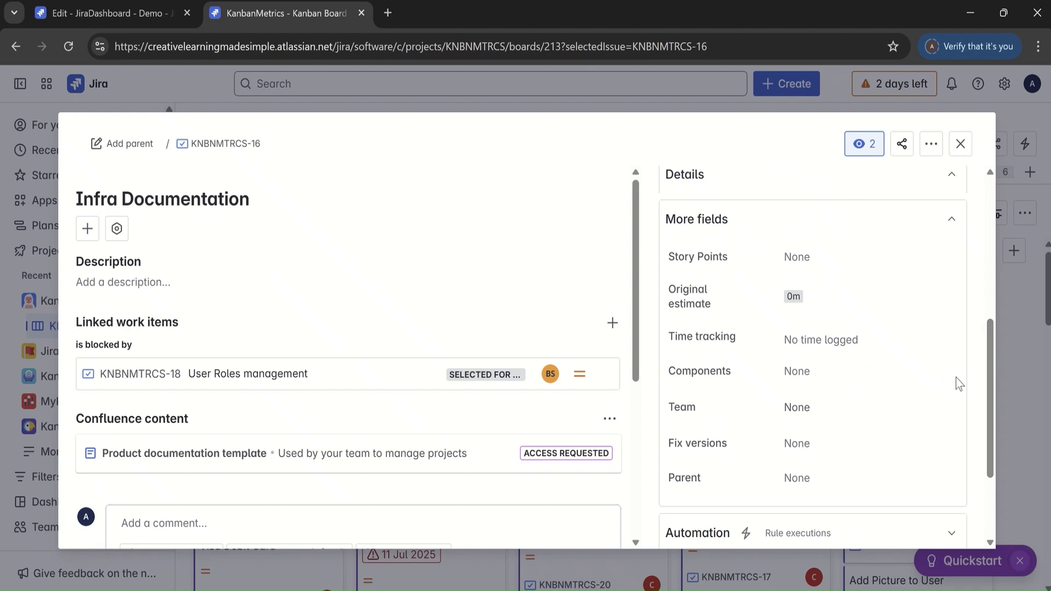
pyautogui.moveTo(993, 370); pyautogui.dragTo(991, 263)
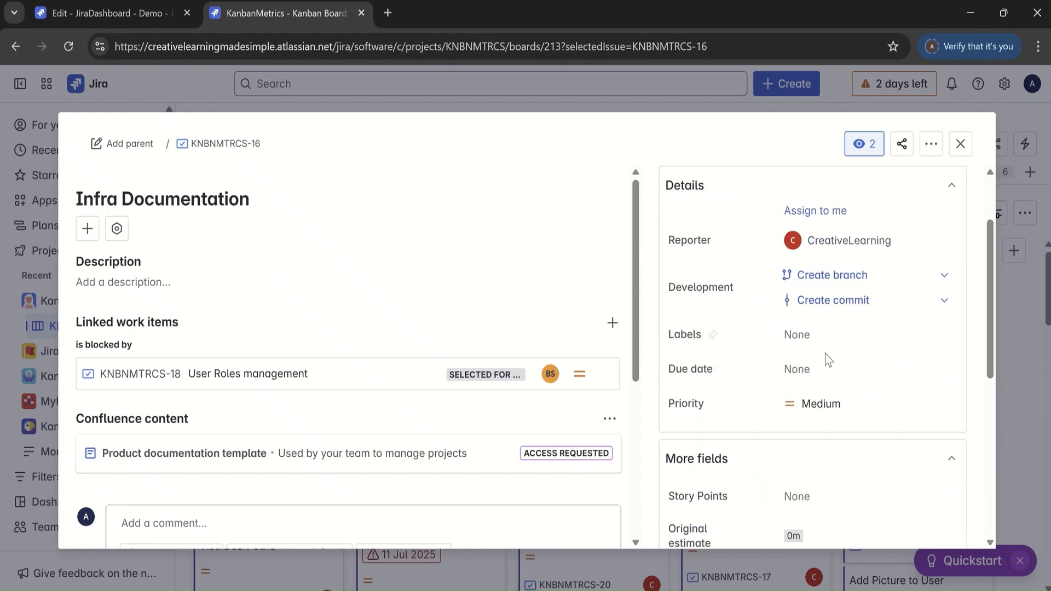
pyautogui.click(799, 371)
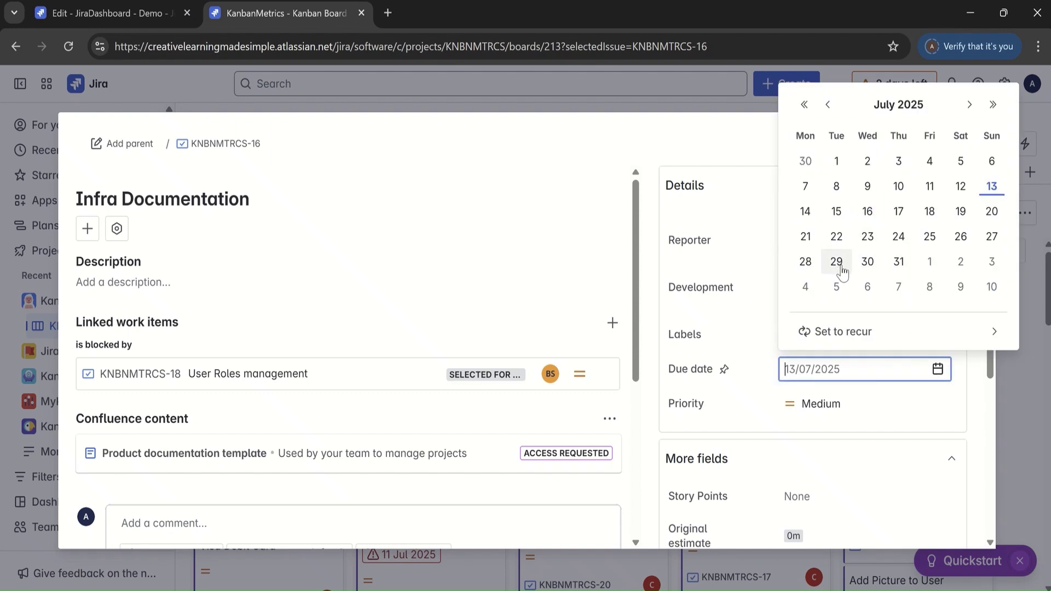
pyautogui.click(805, 262)
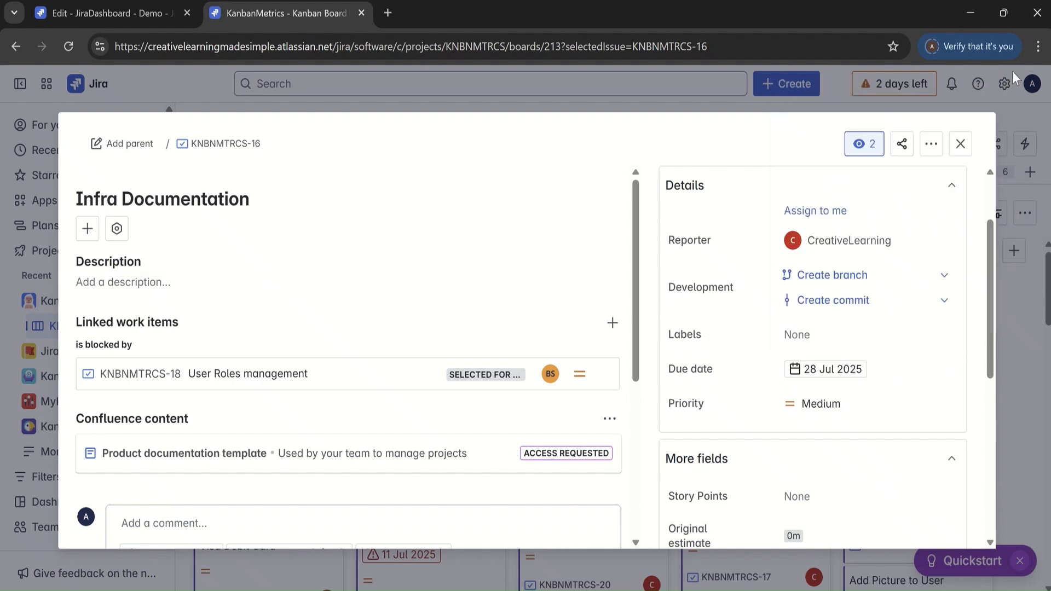
# Commit the due date, then reload the dashboard tab and close the gadget panel.
pyautogui.click(960, 143)
pyautogui.click(145, 17)
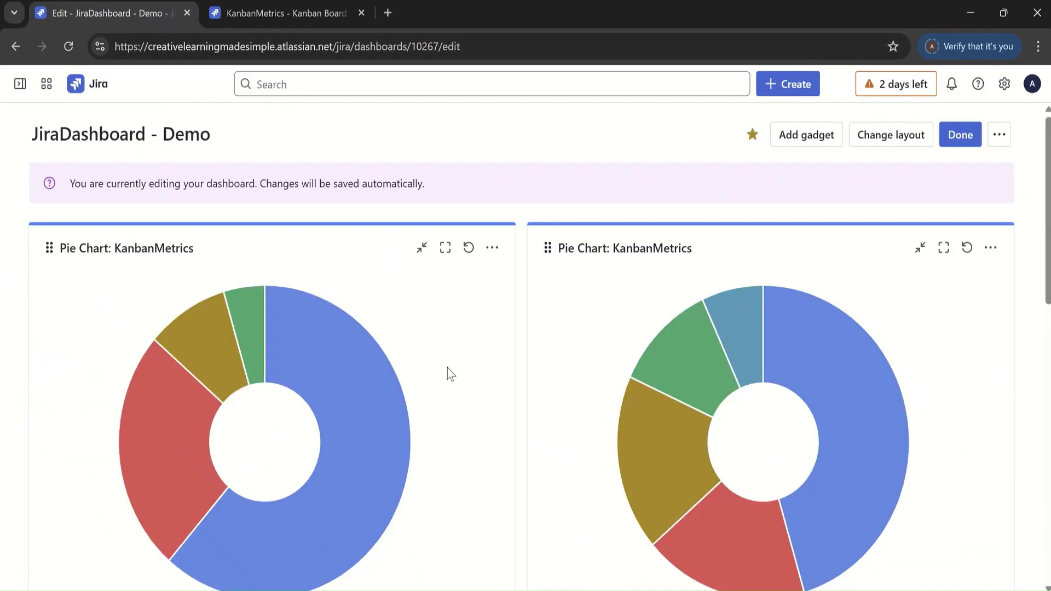
pyautogui.click(70, 48)
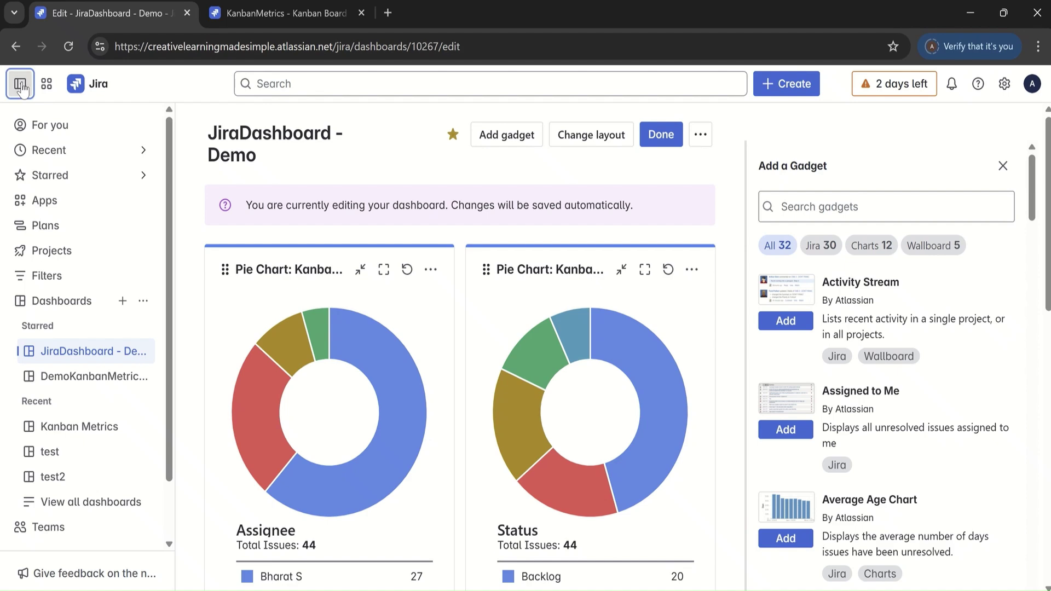
pyautogui.click(20, 83)
pyautogui.click(1002, 165)
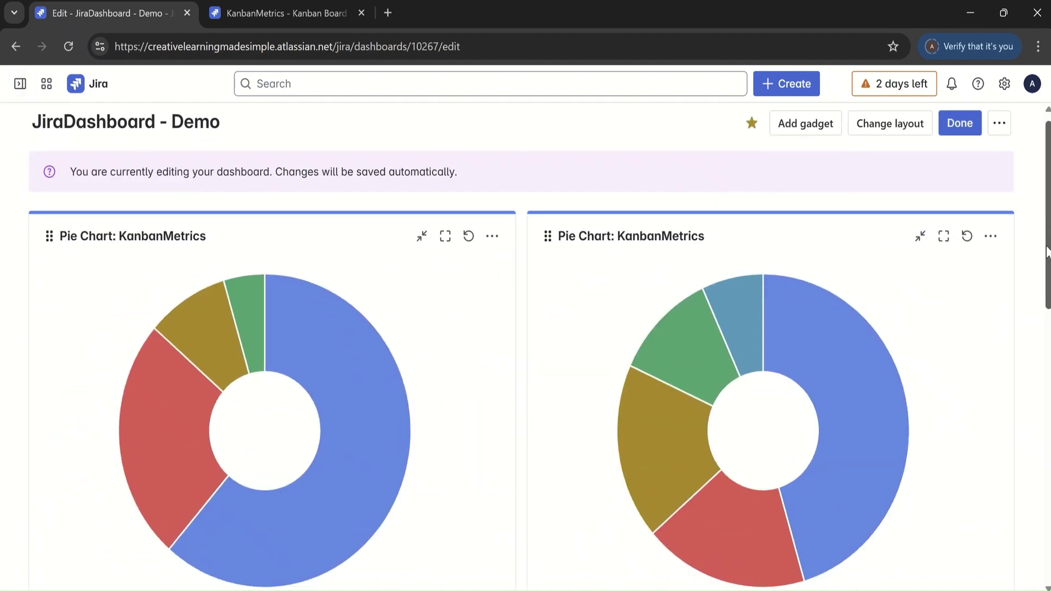
pyautogui.moveTo(1046, 219); pyautogui.dragTo(1047, 500)
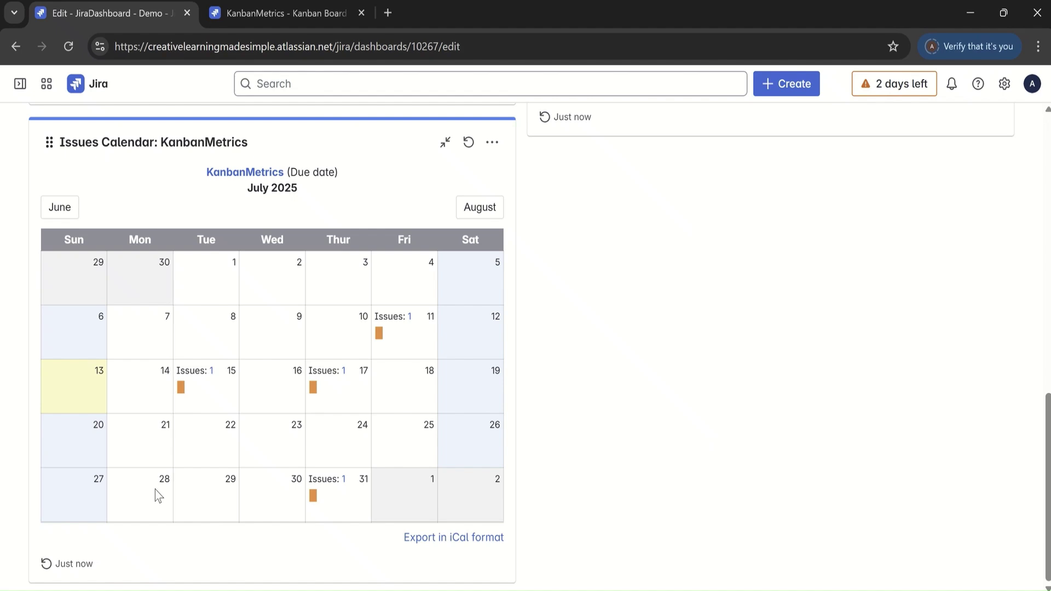
# Reload the KanbanMetrics board tab to check the due date, then return to the dashboard.
pyautogui.click(306, 12)
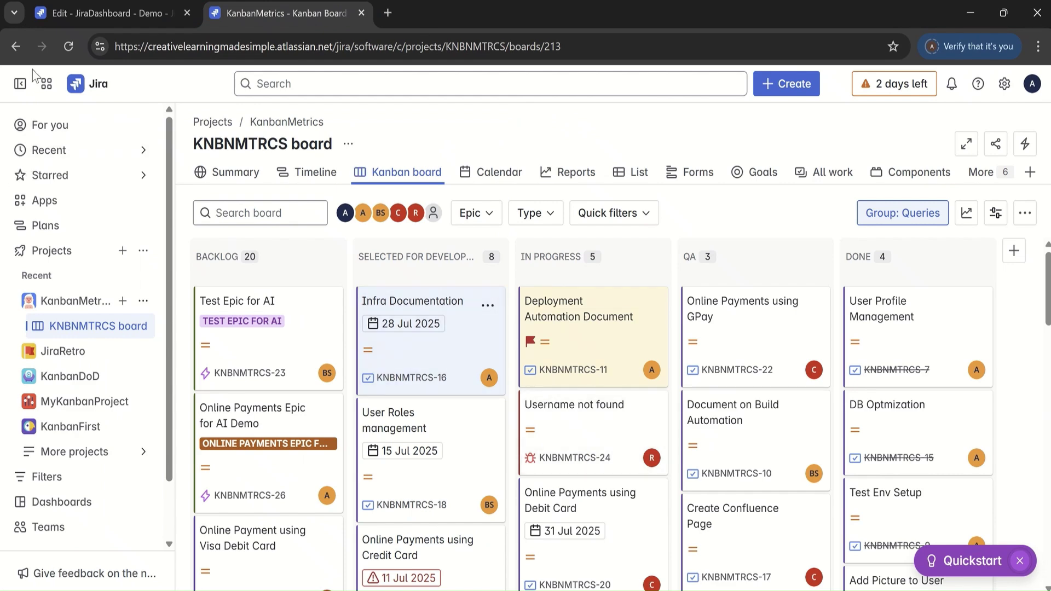
pyautogui.click(69, 46)
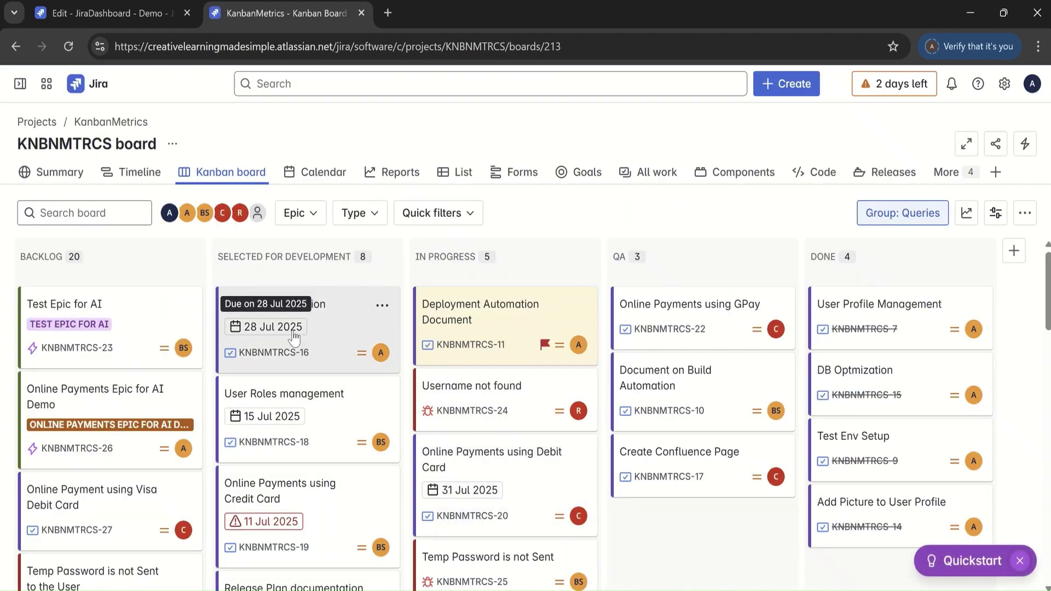
pyautogui.click(113, 13)
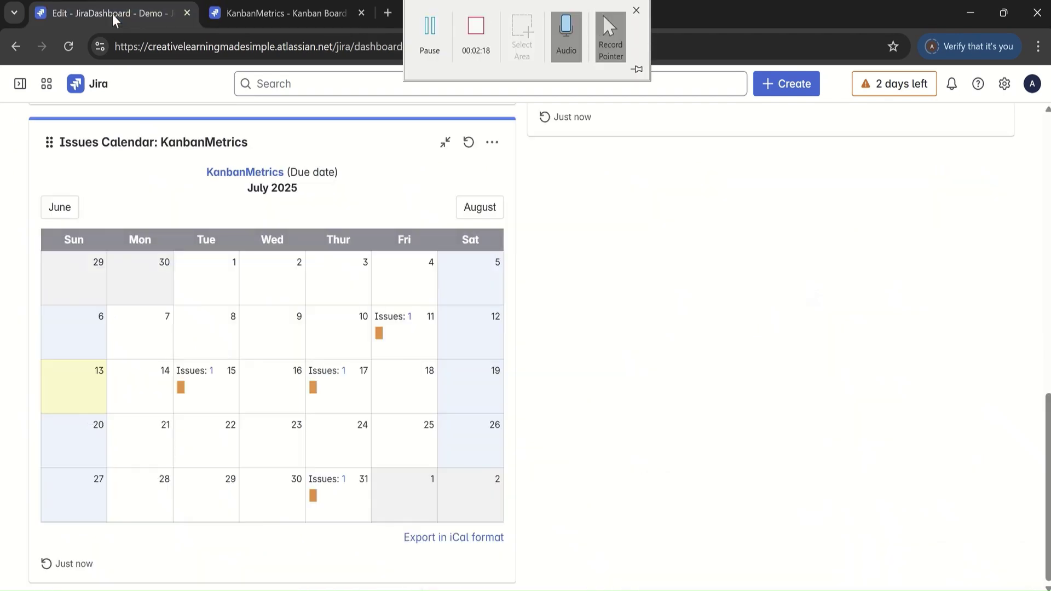
pyautogui.click(491, 143)
# Set the Issues Calendar's Refresh Interval to Every 15 Minutes and save.
pyautogui.click(328, 245)
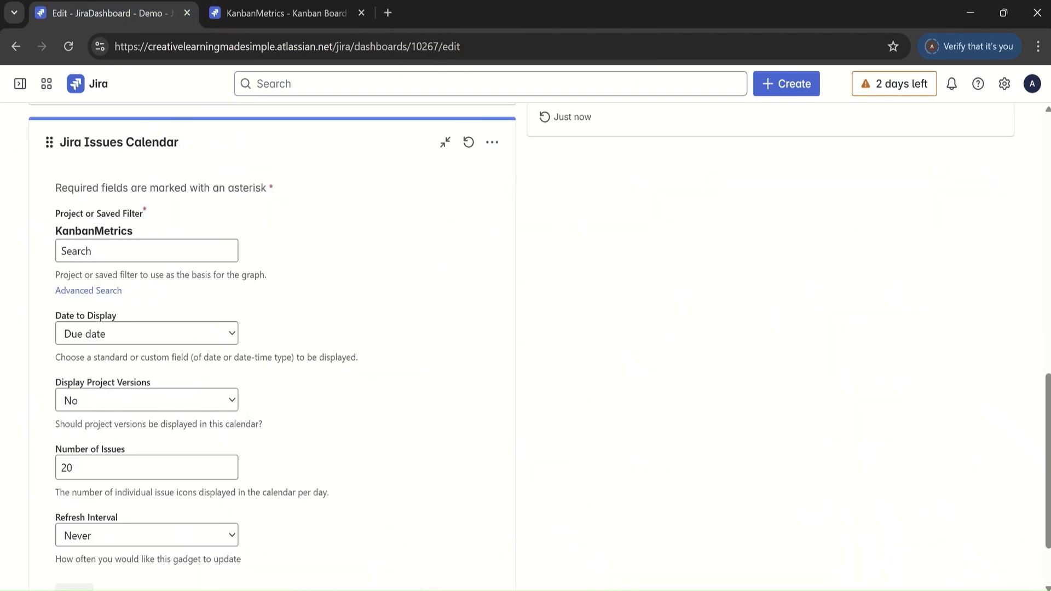
pyautogui.scroll(-2, 168, 487)
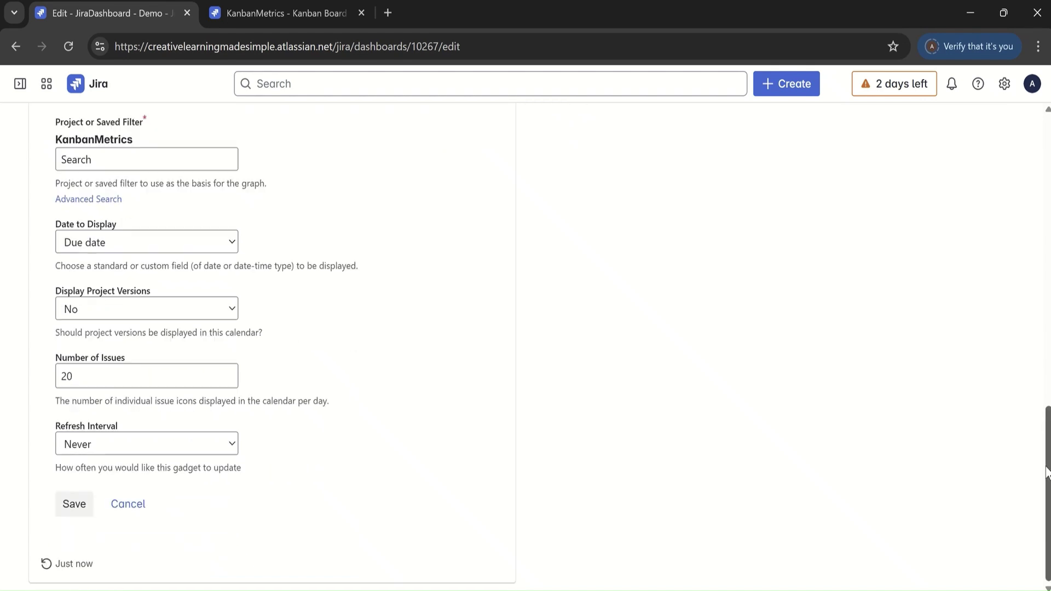
pyautogui.click(120, 444)
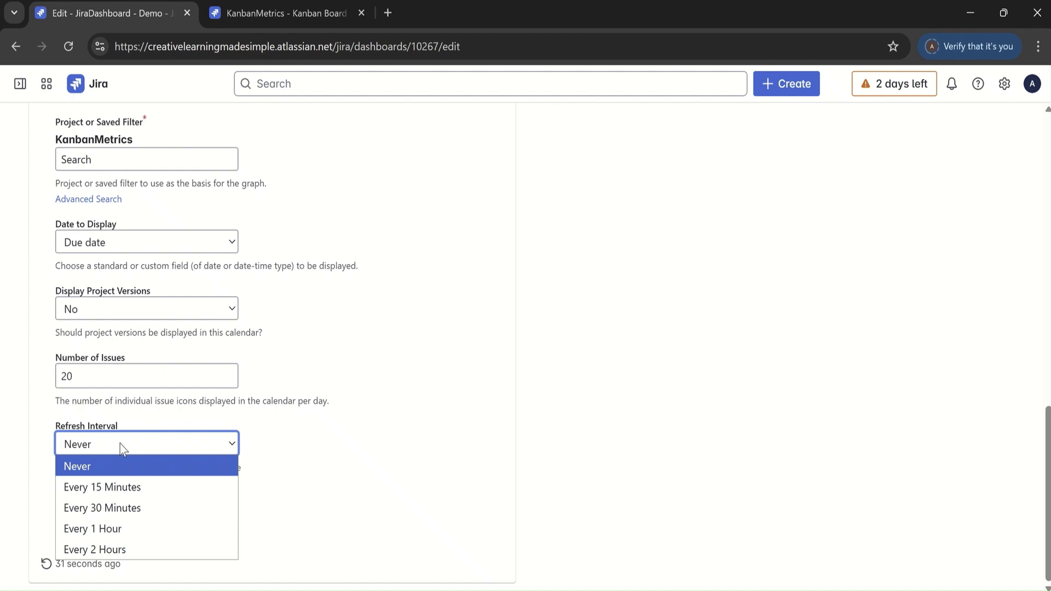
pyautogui.click(110, 488)
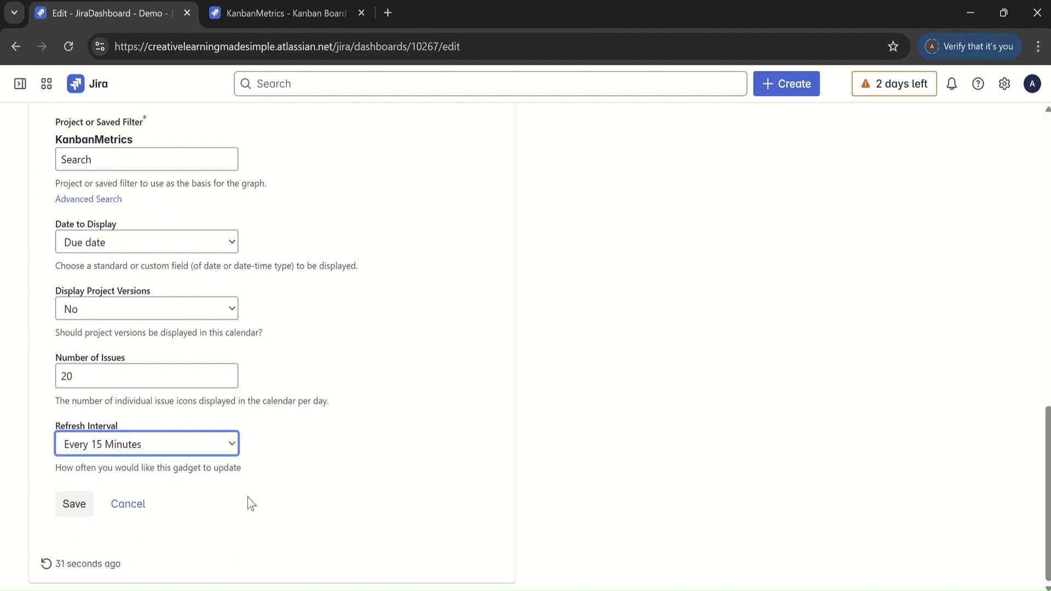
pyautogui.click(74, 504)
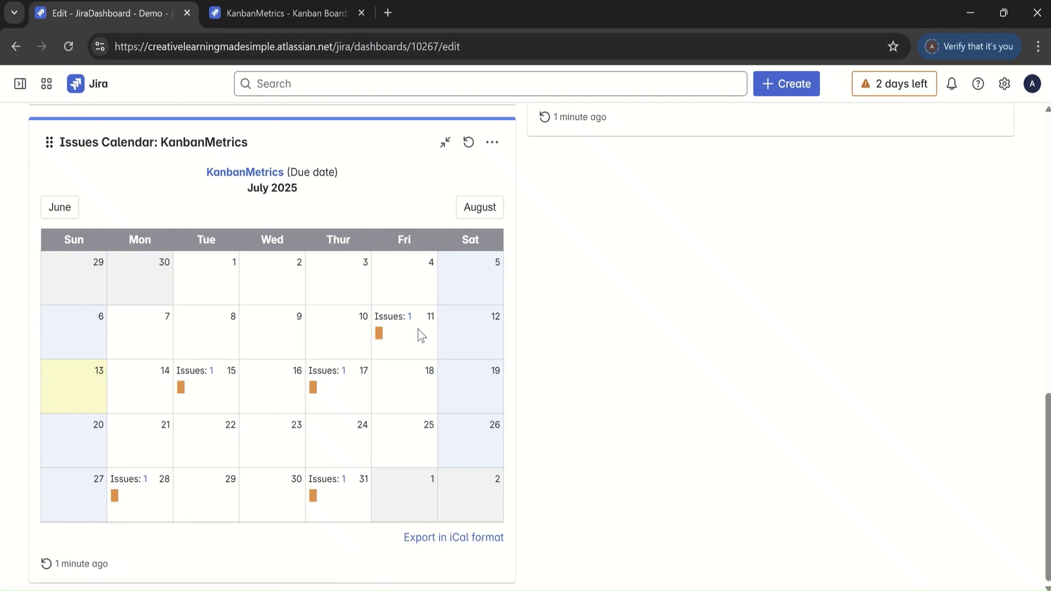
pyautogui.rightClick(343, 484)
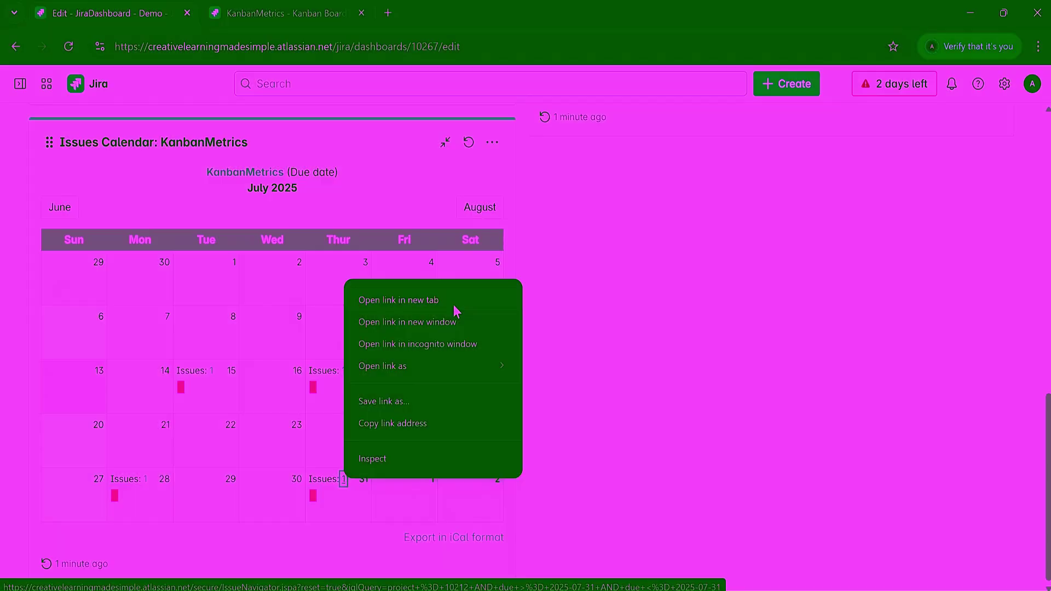
pyautogui.click(452, 306)
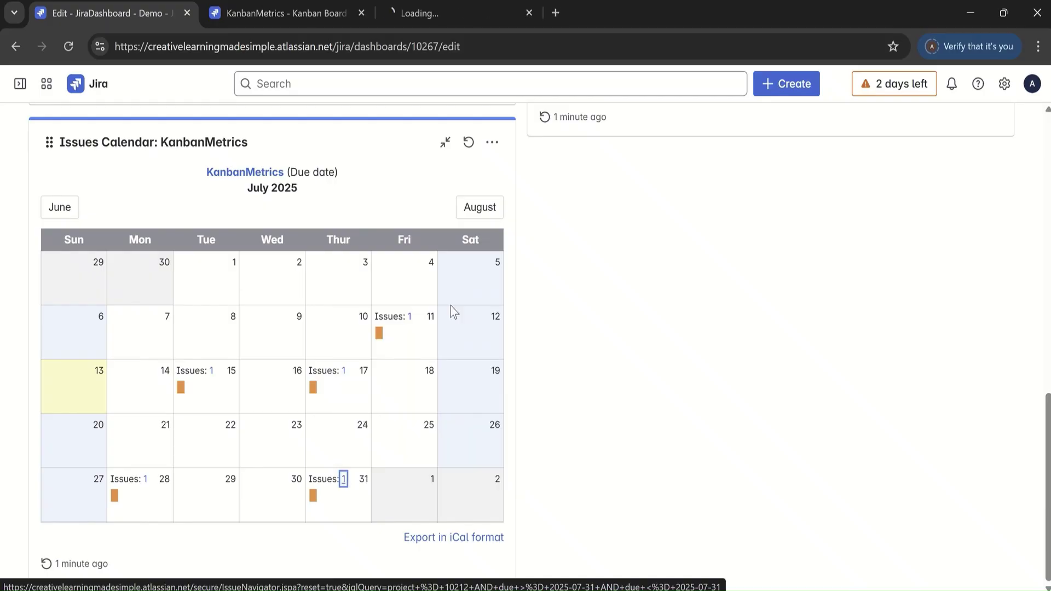
pyautogui.hotkey('ctrl', 'Tab')
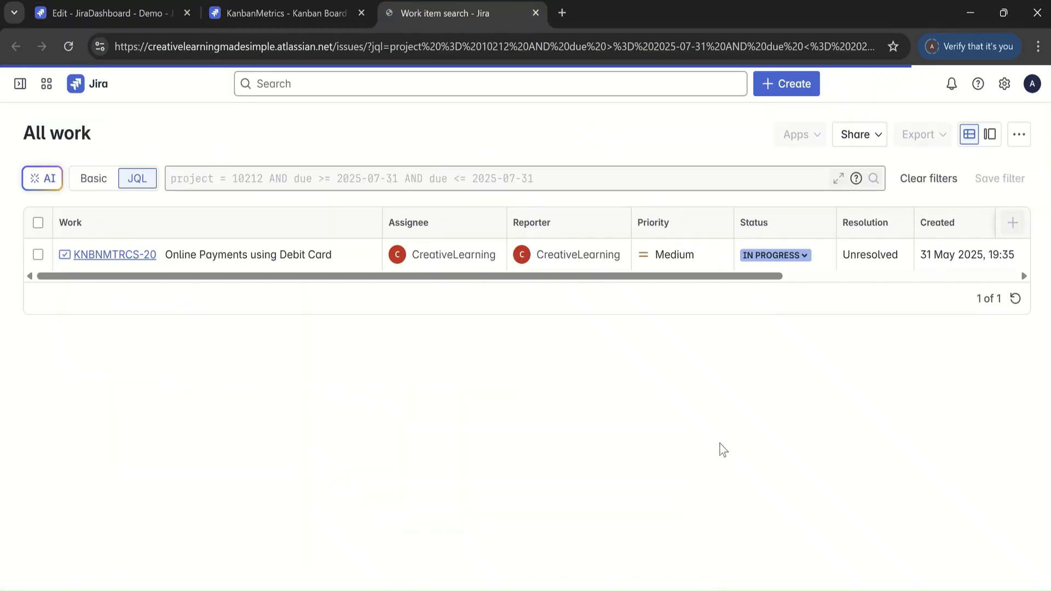
pyautogui.click(536, 13)
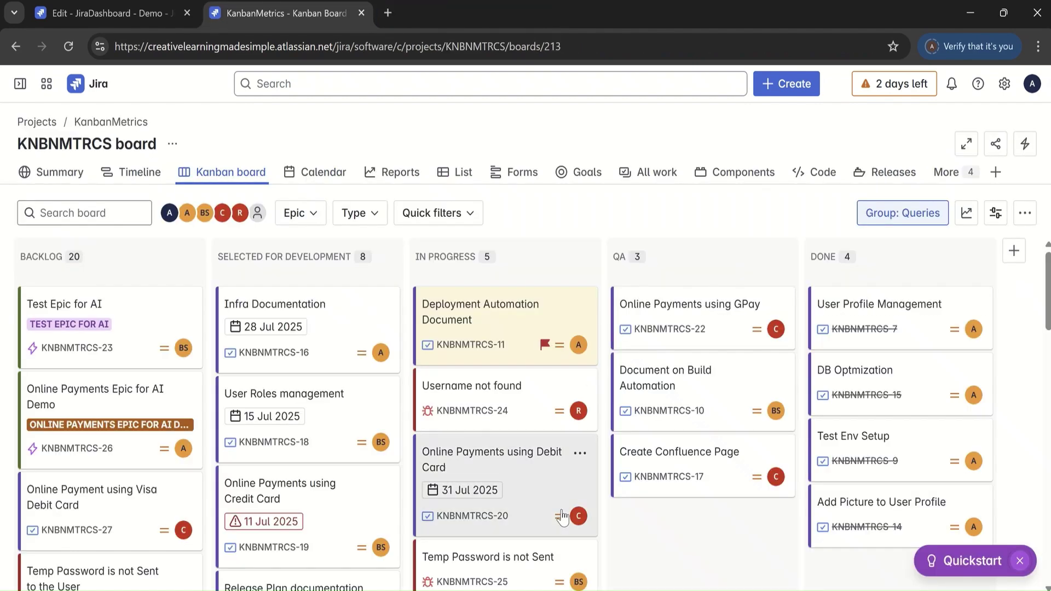
pyautogui.click(108, 16)
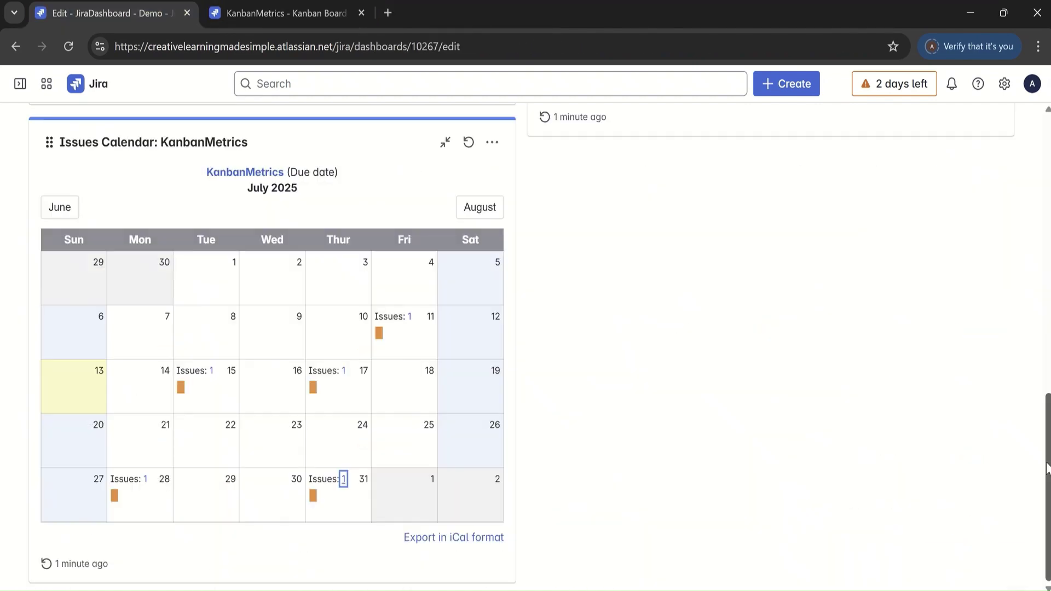
pyautogui.scroll(12, 557, 378)
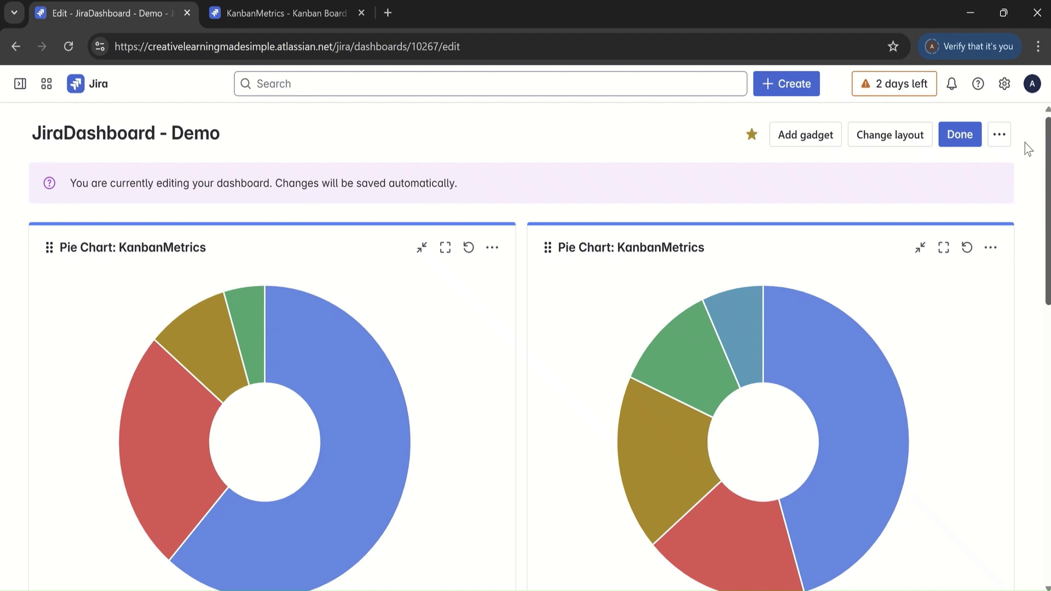
pyautogui.click(803, 135)
# Search the gadget list for 'issue s' and add the Issue Statistics gadget.
pyautogui.click(861, 207)
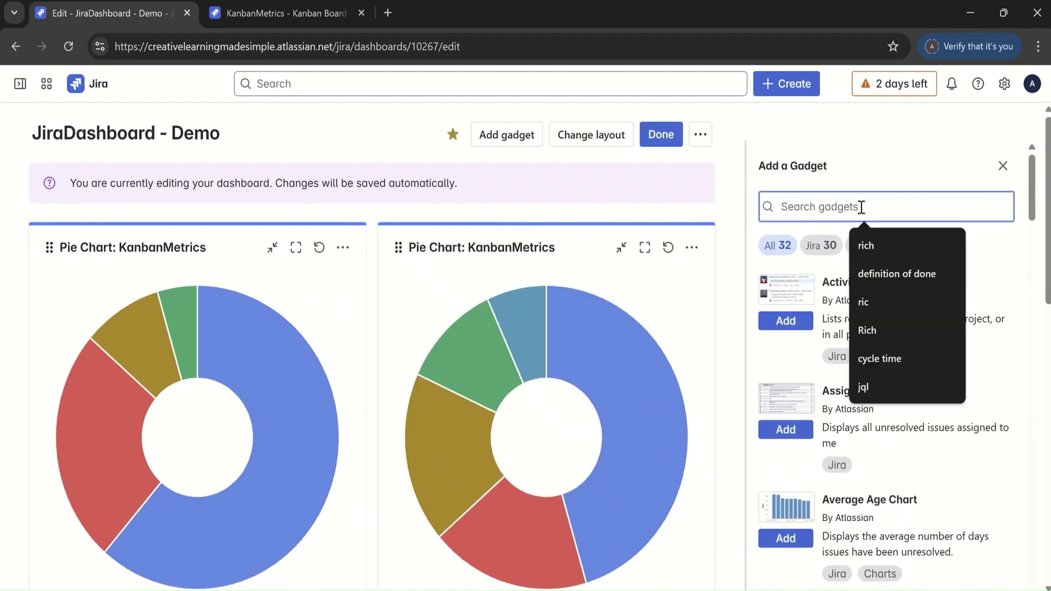
pyautogui.write('issue')
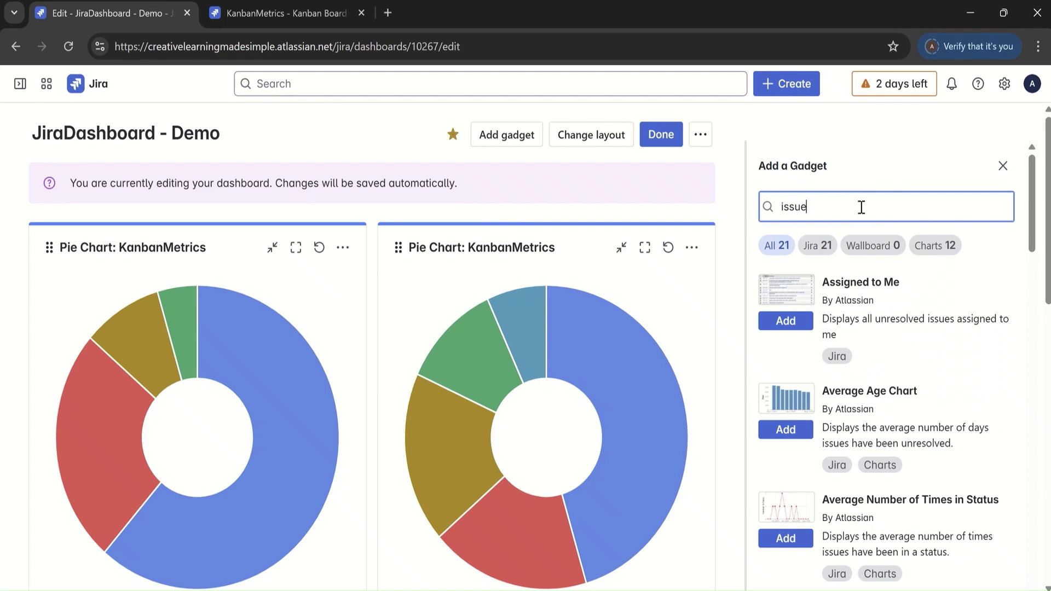
pyautogui.write(' sta')
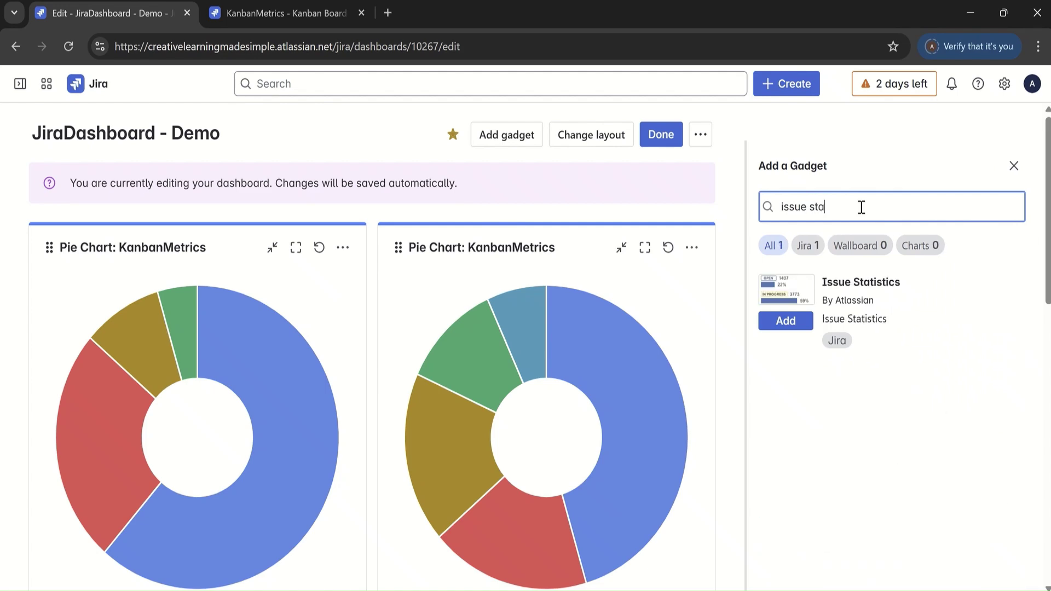
pyautogui.click(789, 323)
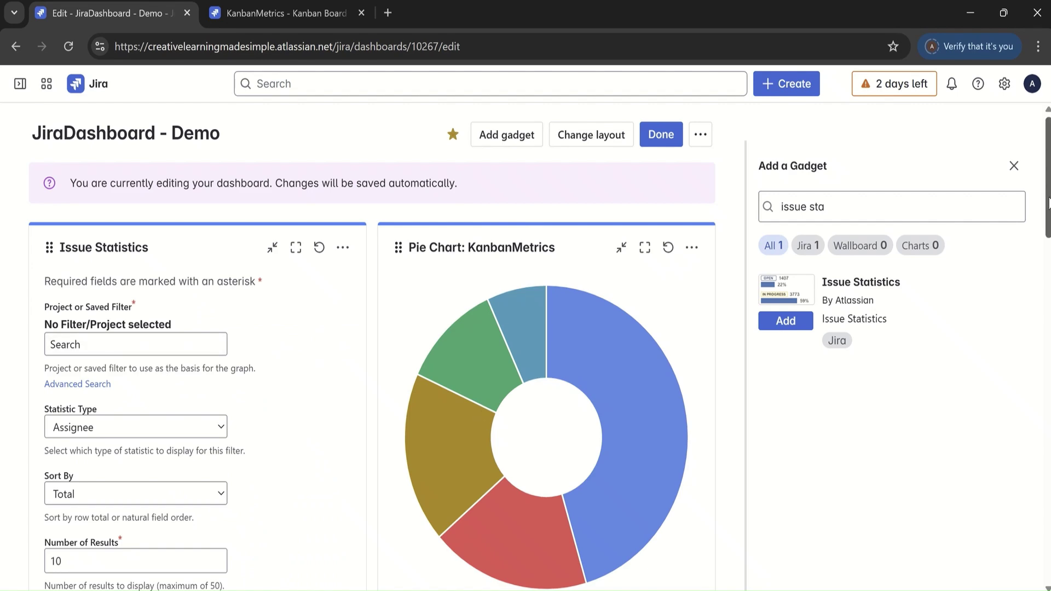
pyautogui.moveTo(1047, 207); pyautogui.dragTo(1047, 235)
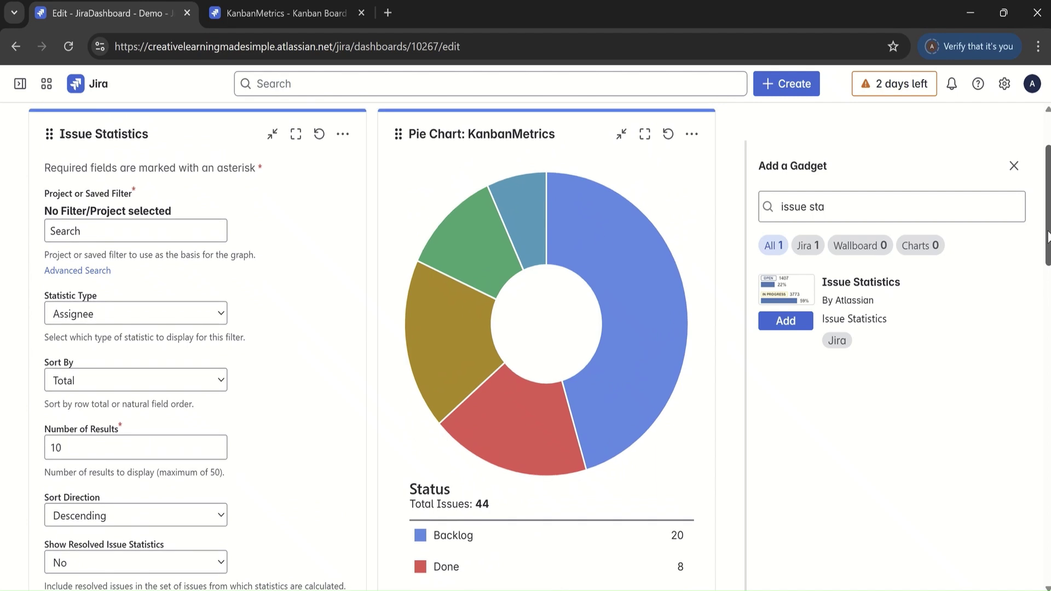
# Set Issue Statistics to the KanbanMetrics project, updating every 15 minutes, and save it.
pyautogui.click(133, 232)
pyautogui.write('kanban')
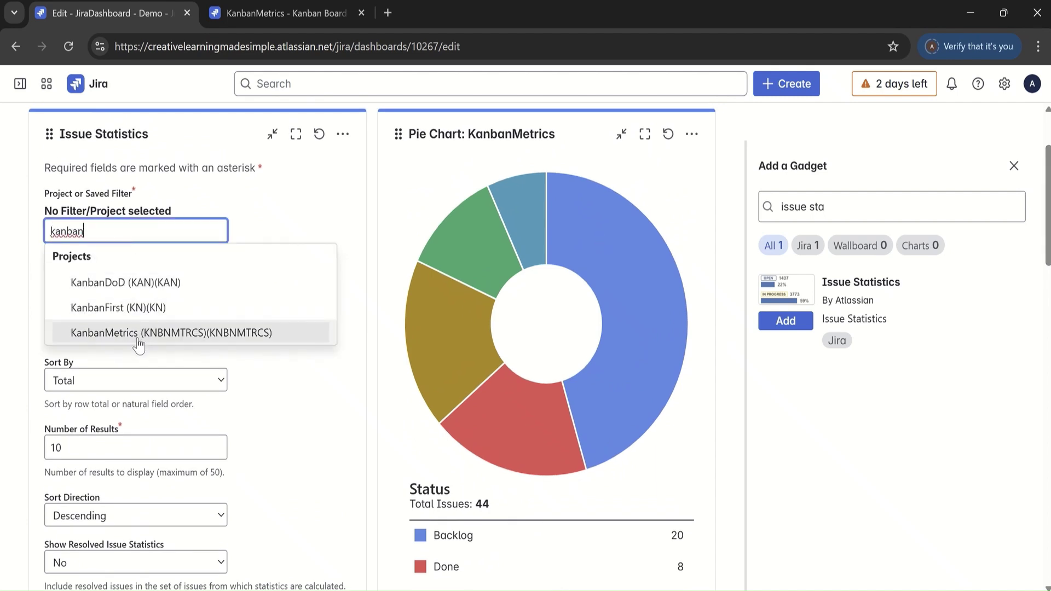
pyautogui.click(137, 331)
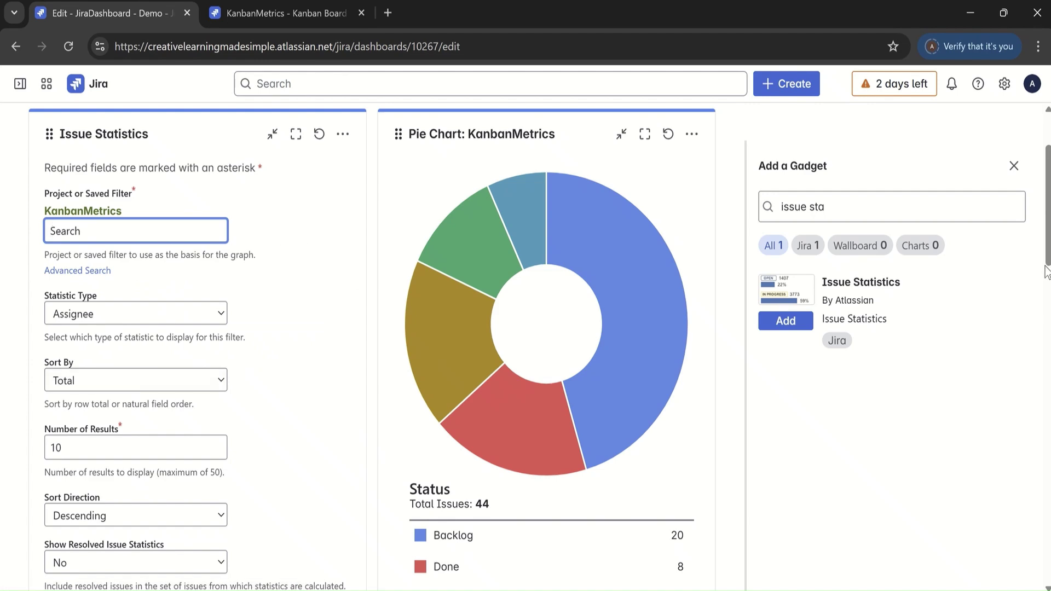
pyautogui.scroll(-5, 1046, 272)
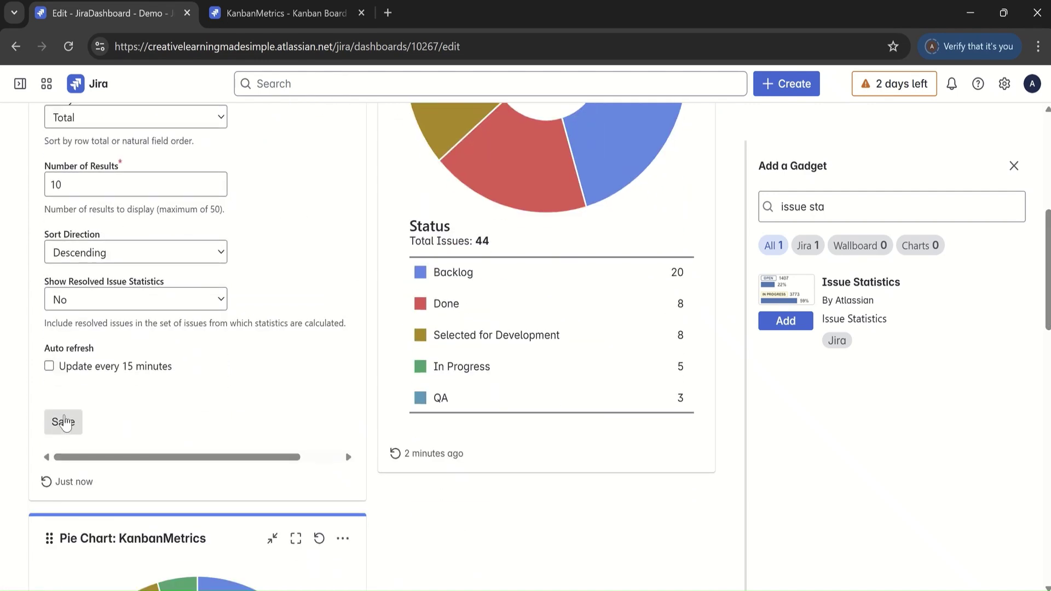
pyautogui.click(49, 366)
pyautogui.click(63, 422)
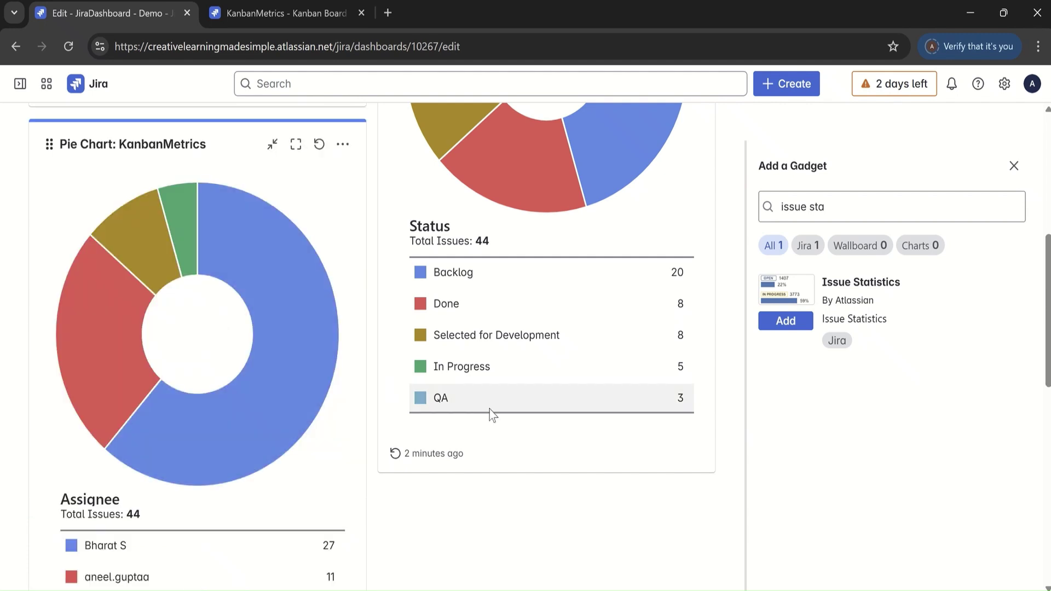
# Move the Assignee pie chart back to the top-left slot and close the gadget panel.
pyautogui.scroll(6, 1047, 272)
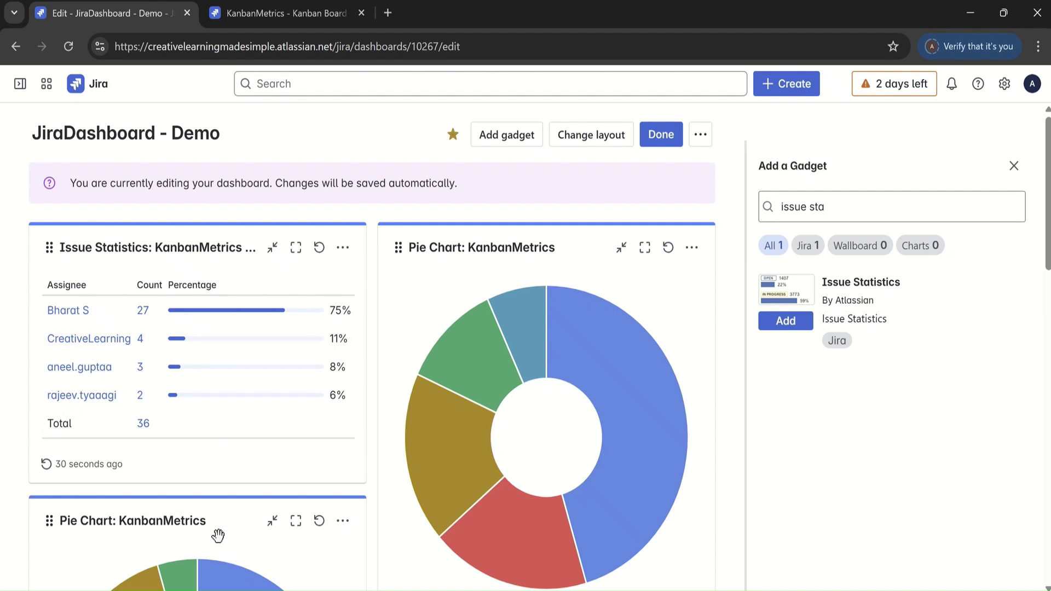
pyautogui.moveTo(245, 502); pyautogui.dragTo(247, 225)
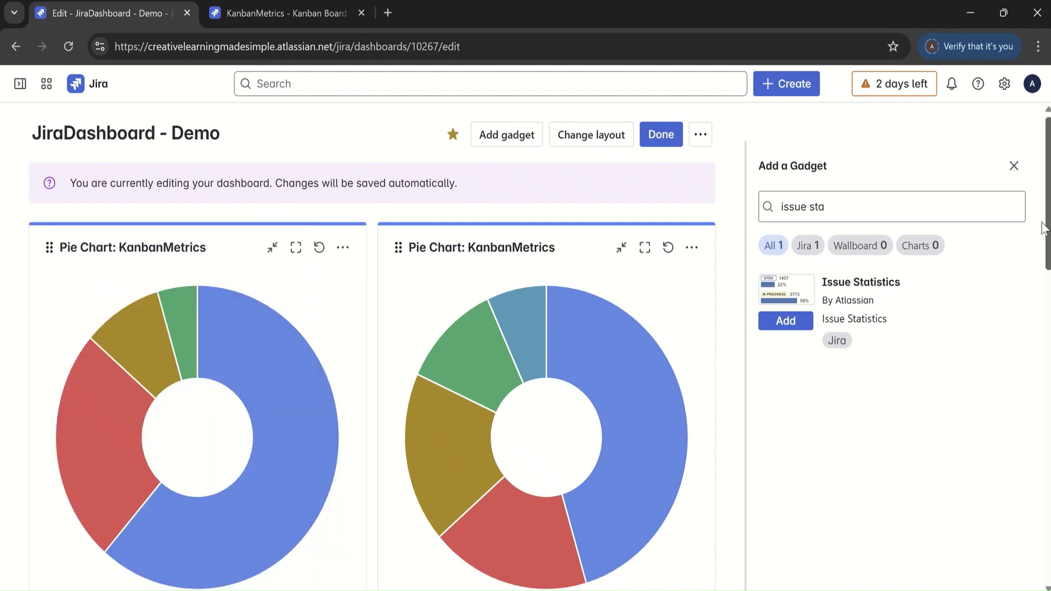
pyautogui.click(1013, 166)
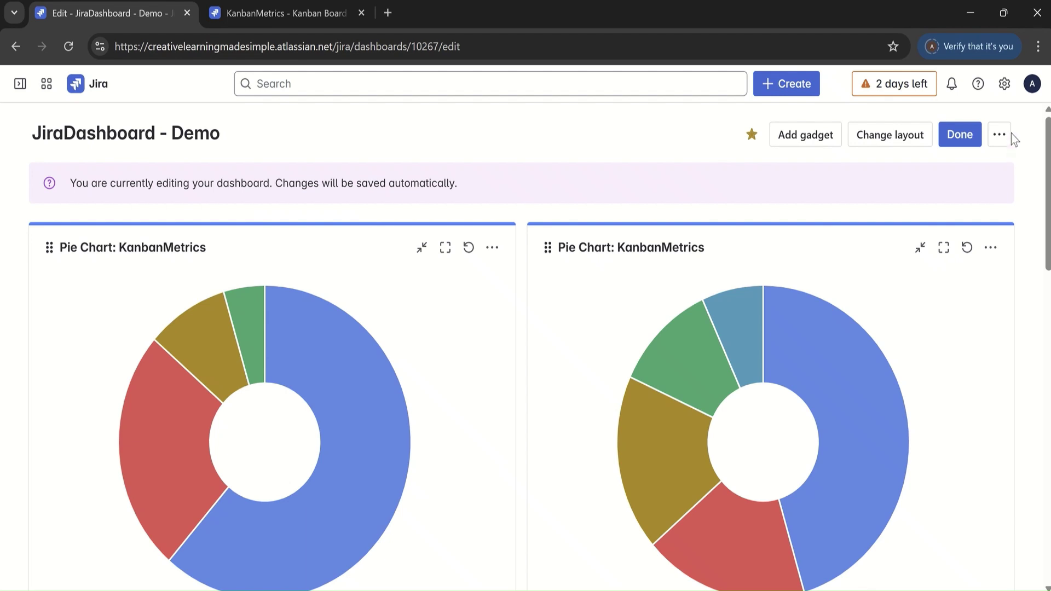
# Switch JiraDashboard - Demo to the Three columns layout and finish editing.
pyautogui.click(960, 135)
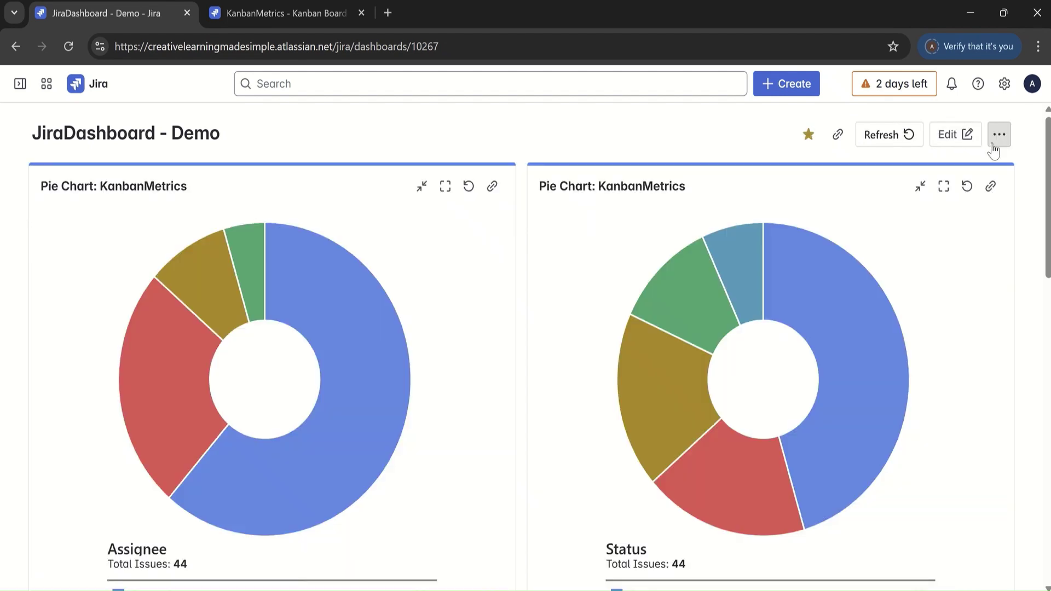
pyautogui.click(1005, 137)
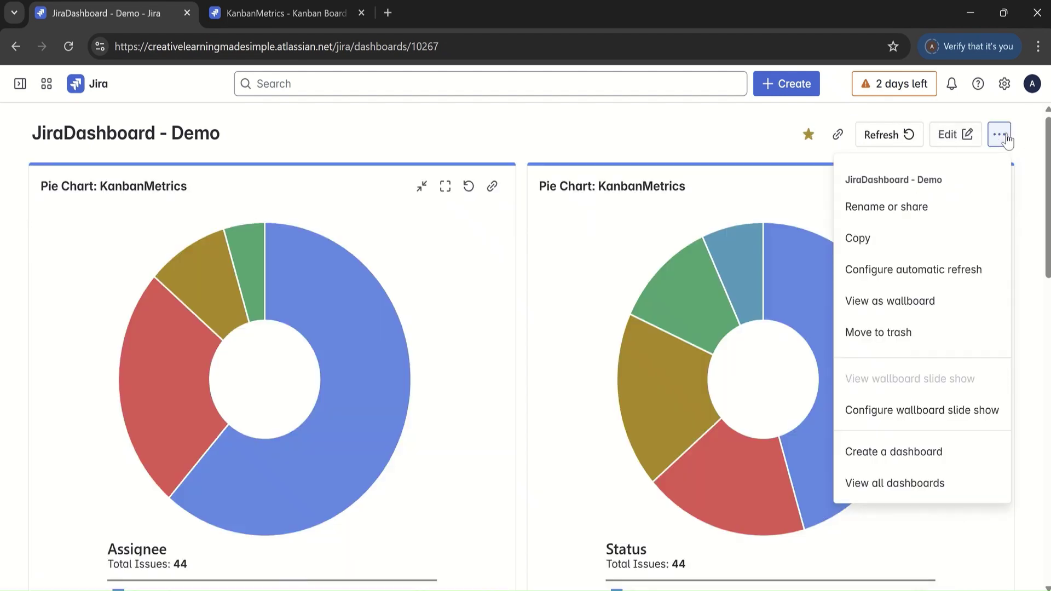
pyautogui.click(683, 129)
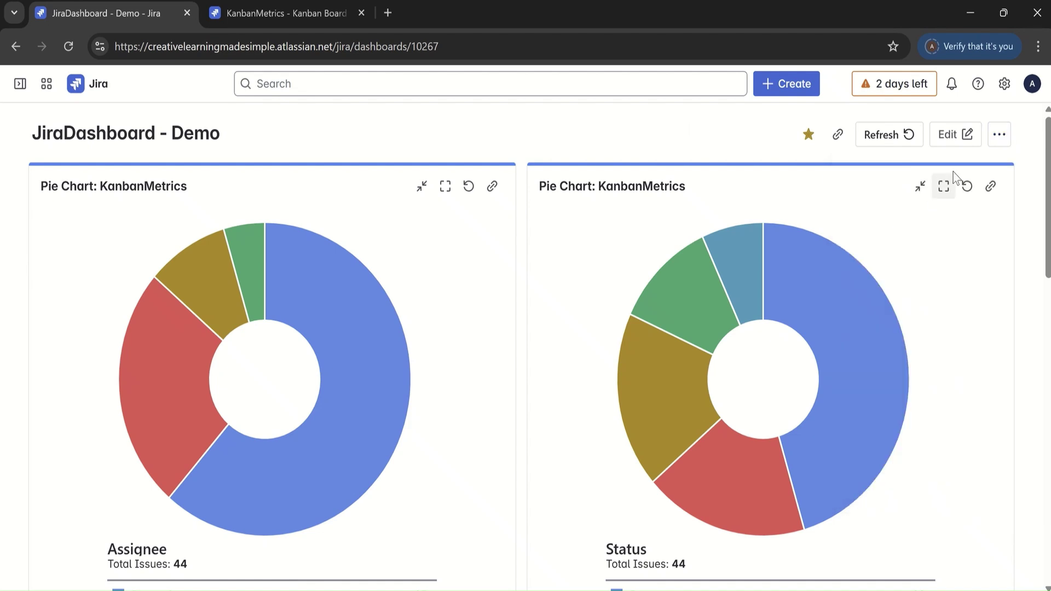
pyautogui.click(951, 138)
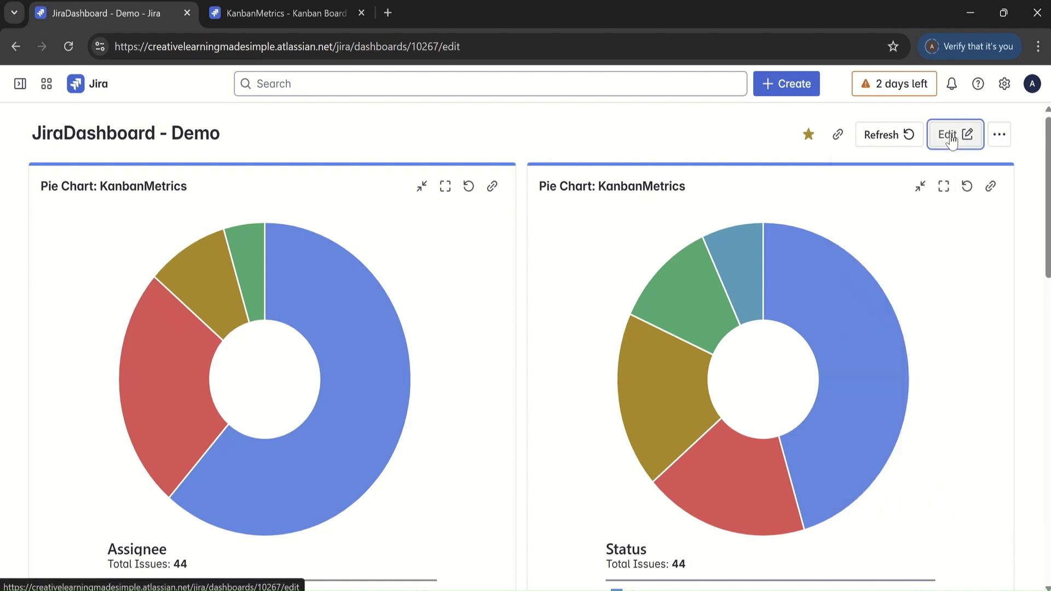
pyautogui.click(594, 143)
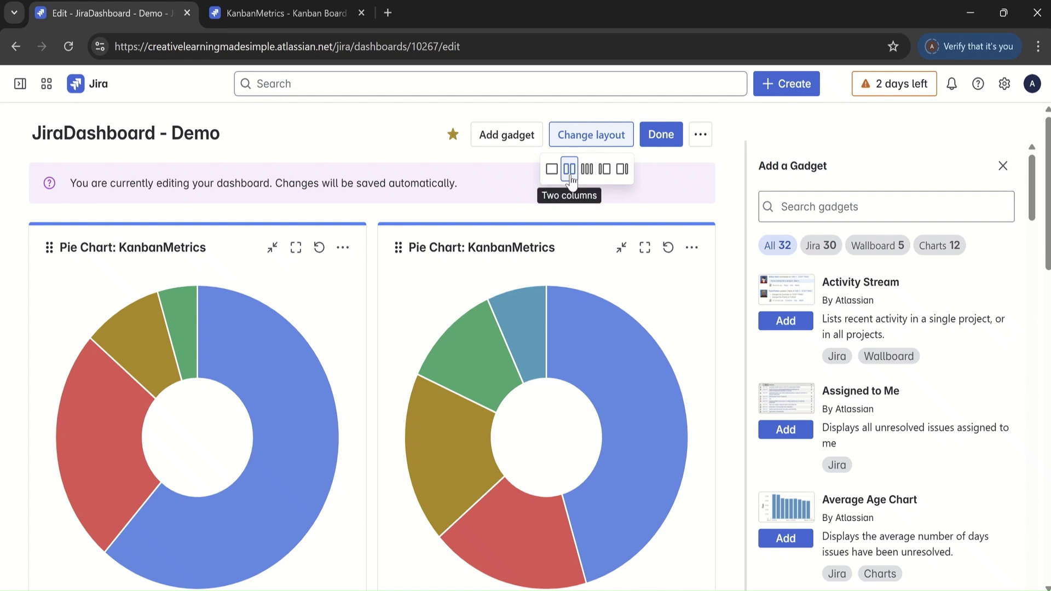
pyautogui.click(588, 171)
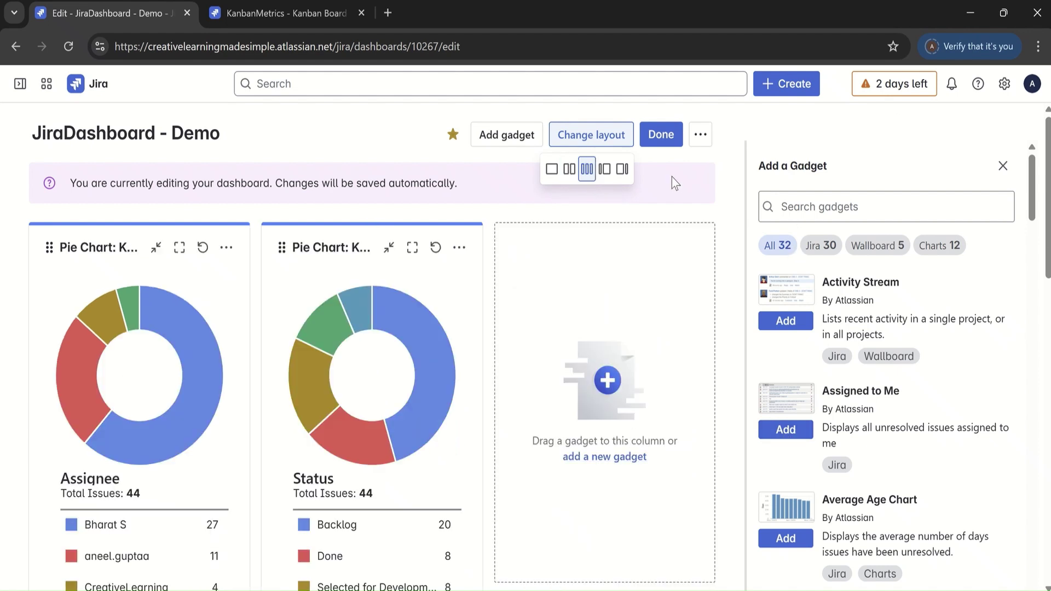
pyautogui.click(662, 134)
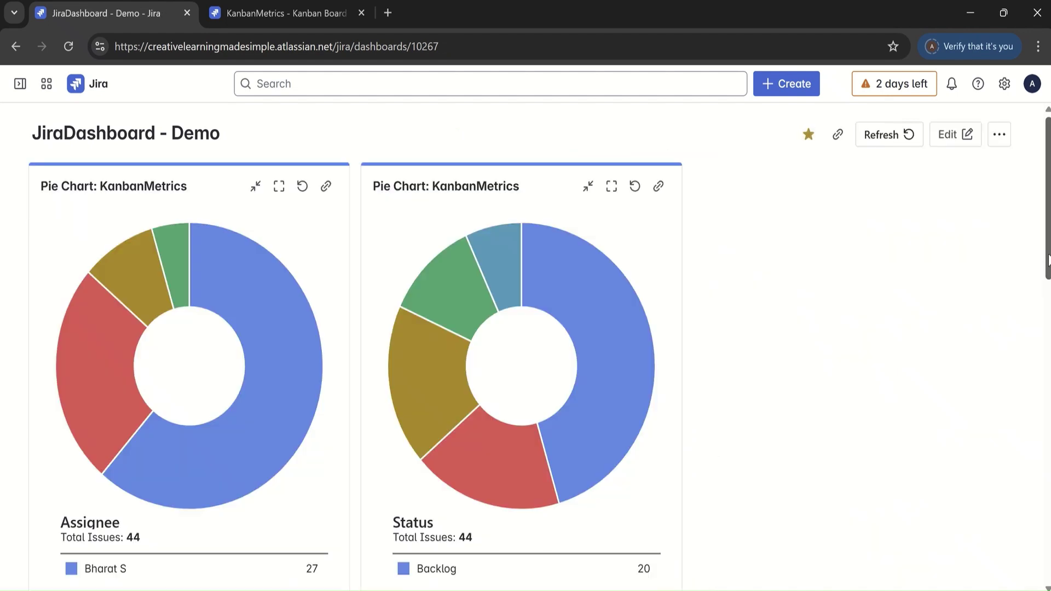
pyautogui.scroll(-5, 356, 328)
# Enter edit mode and try dragging Issue Statistics into the empty right column.
pyautogui.scroll(2, 644, 400)
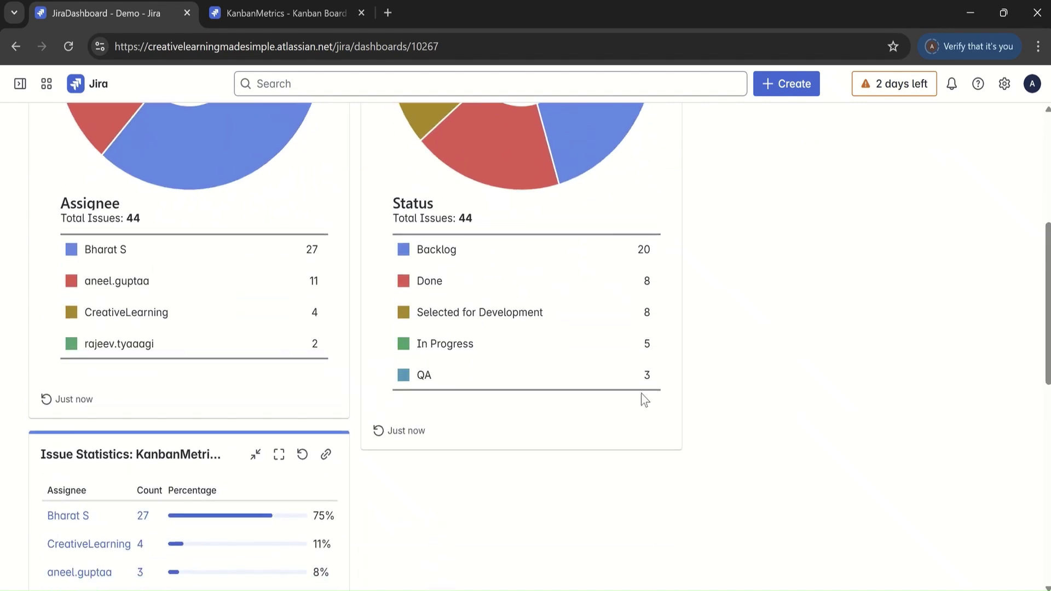
pyautogui.moveTo(218, 440); pyautogui.dragTo(837, 254)
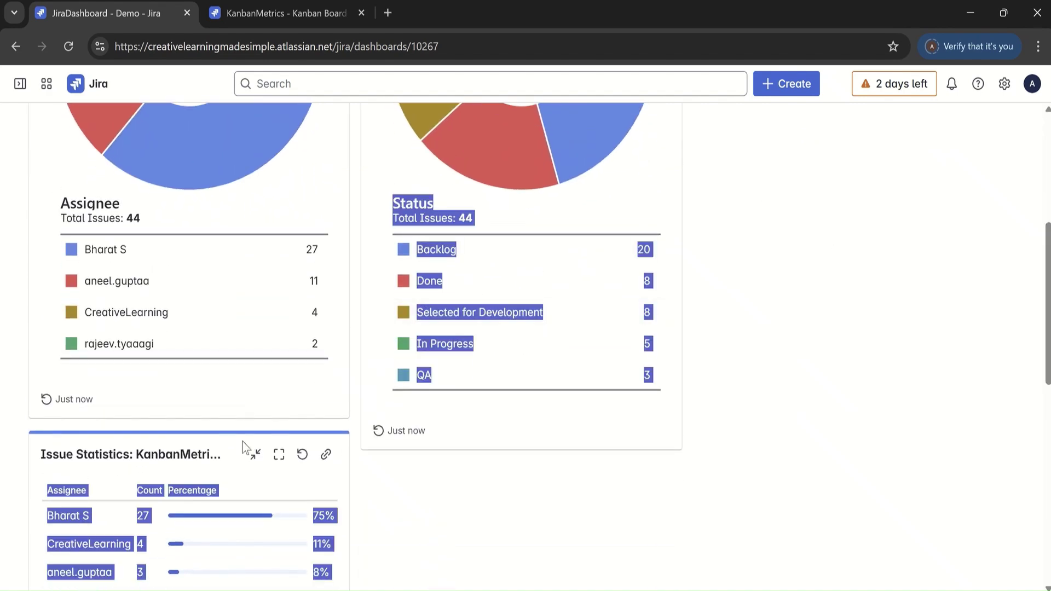
pyautogui.moveTo(242, 442); pyautogui.dragTo(930, 99)
pyautogui.scroll(6, 978, 163)
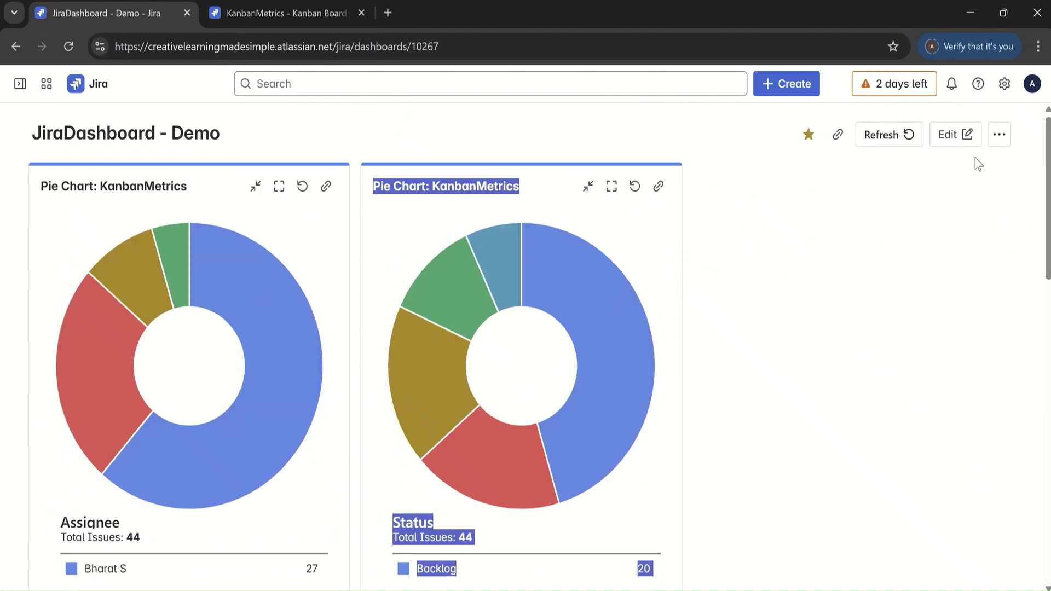
pyautogui.click(956, 134)
pyautogui.scroll(-5, 1047, 222)
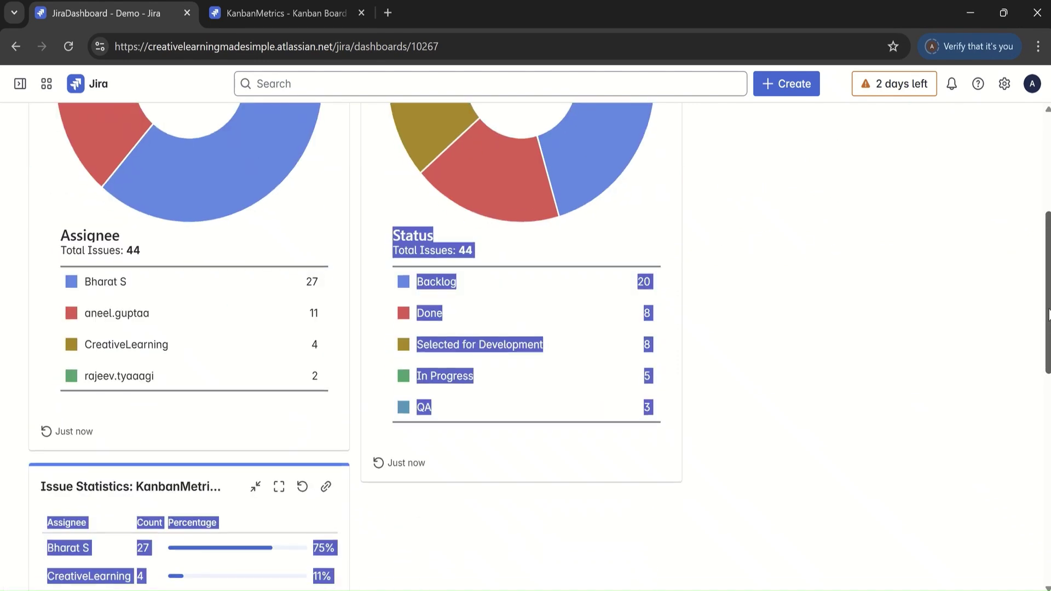
pyautogui.moveTo(242, 471); pyautogui.dragTo(328, 469)
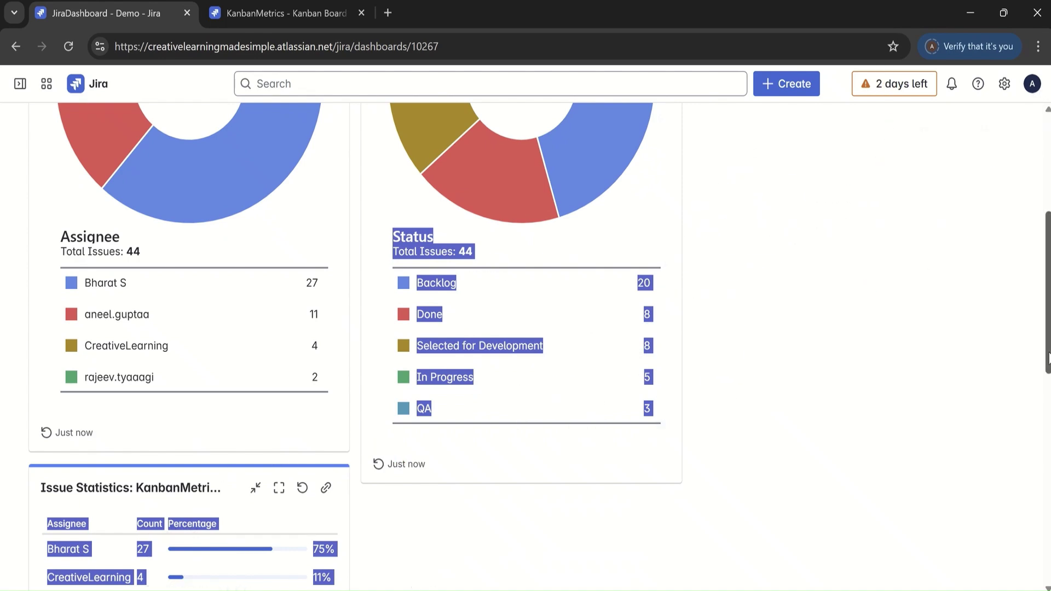
pyautogui.scroll(1, 1047, 335)
pyautogui.scroll(4, 1047, 335)
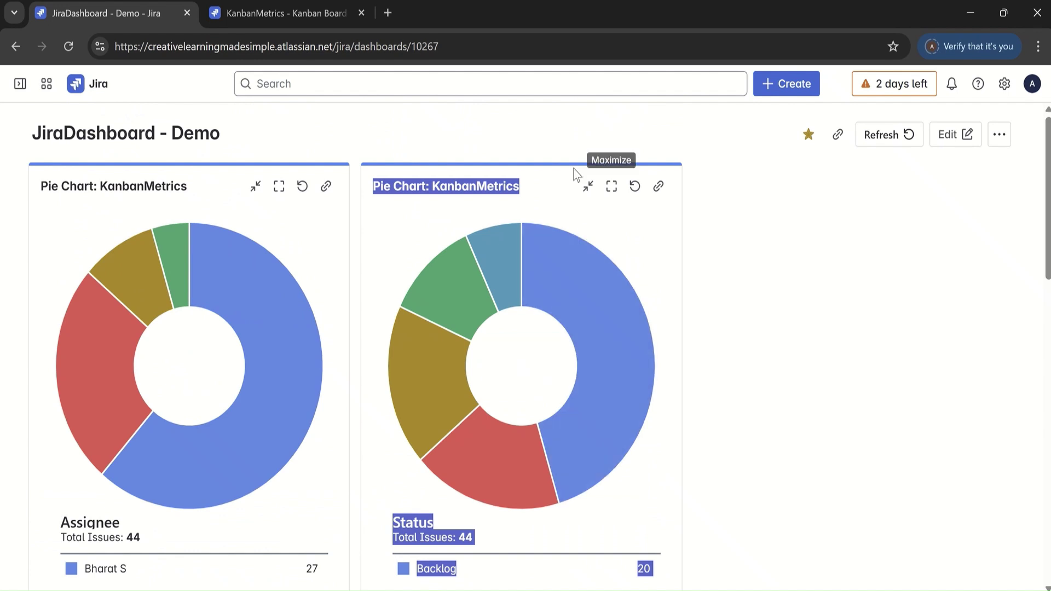
pyautogui.moveTo(579, 172); pyautogui.dragTo(531, 164)
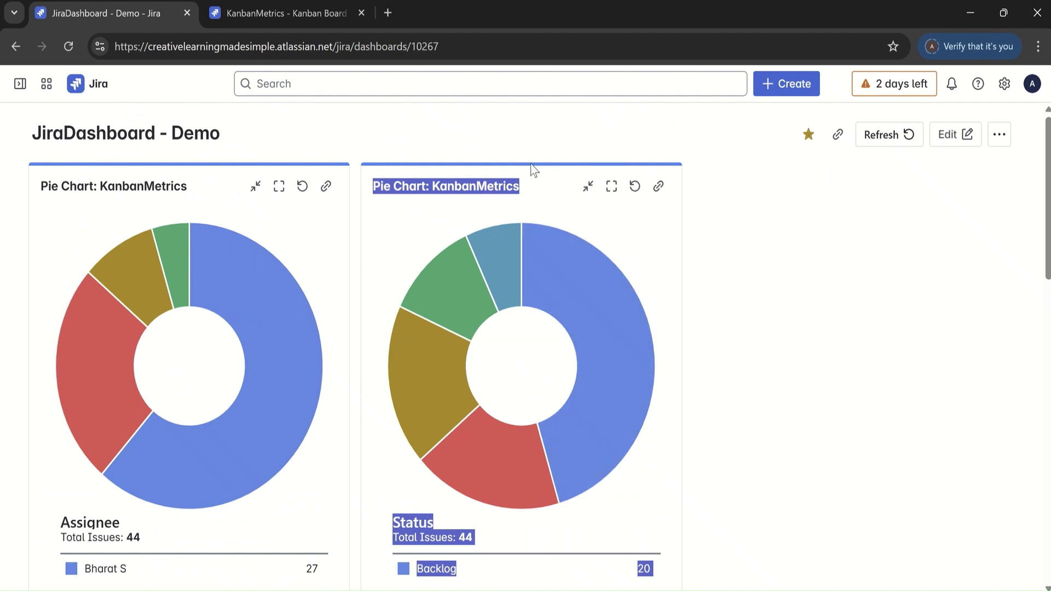
pyautogui.click(951, 134)
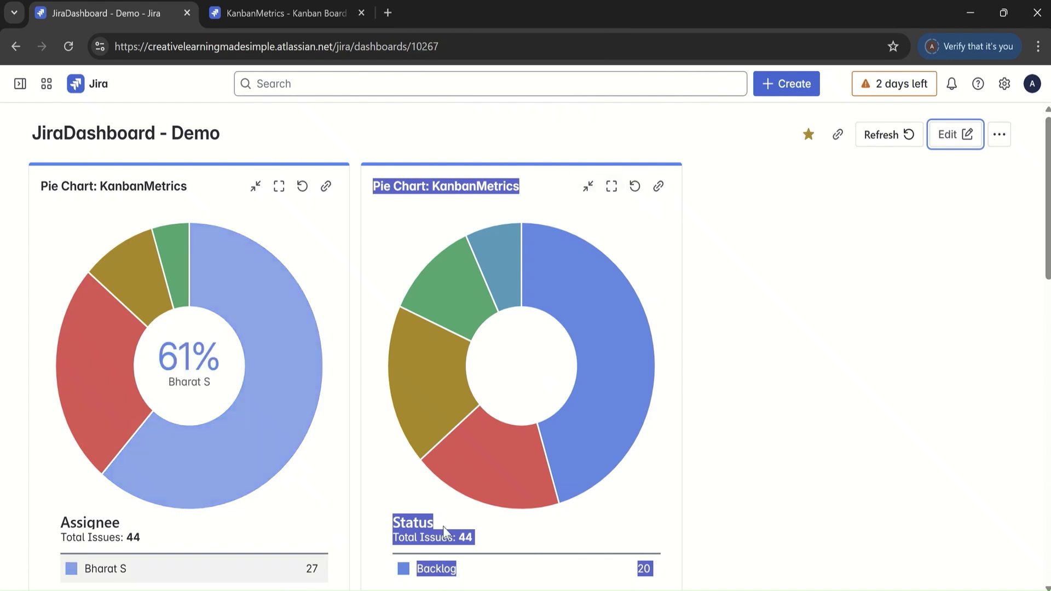
# Select text across the Issue Statistics and Status gadgets, then put the dashboard back into edit mode.
pyautogui.scroll(-8, 285, 410)
pyautogui.scroll(1, 134, 288)
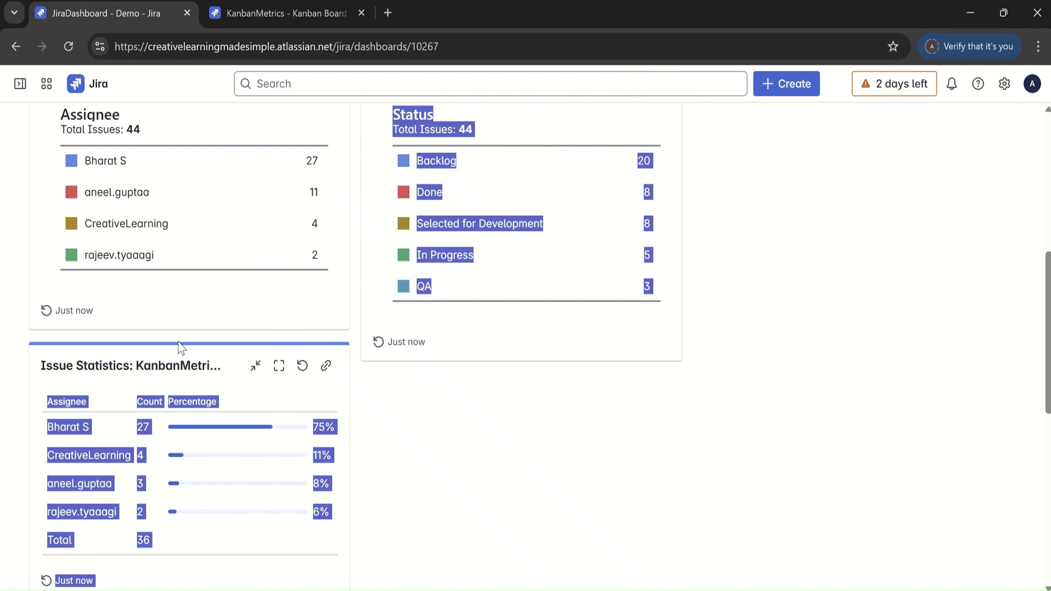
pyautogui.moveTo(183, 348)
pyautogui.mouseDown()
pyautogui.moveTo(183, 305)
pyautogui.moveTo(200, 270)
pyautogui.moveTo(242, 357)
pyautogui.moveTo(232, 356)
pyautogui.moveTo(234, 187)
pyautogui.moveTo(185, 305)
pyautogui.moveTo(165, 321)
pyautogui.moveTo(184, 355)
pyautogui.mouseUp()
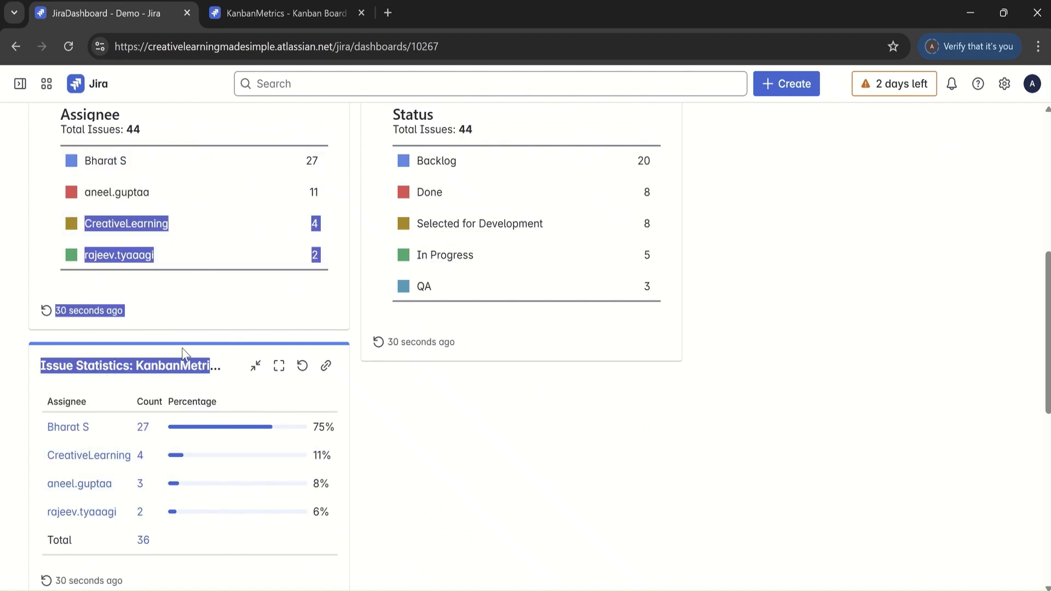
pyautogui.click(259, 393)
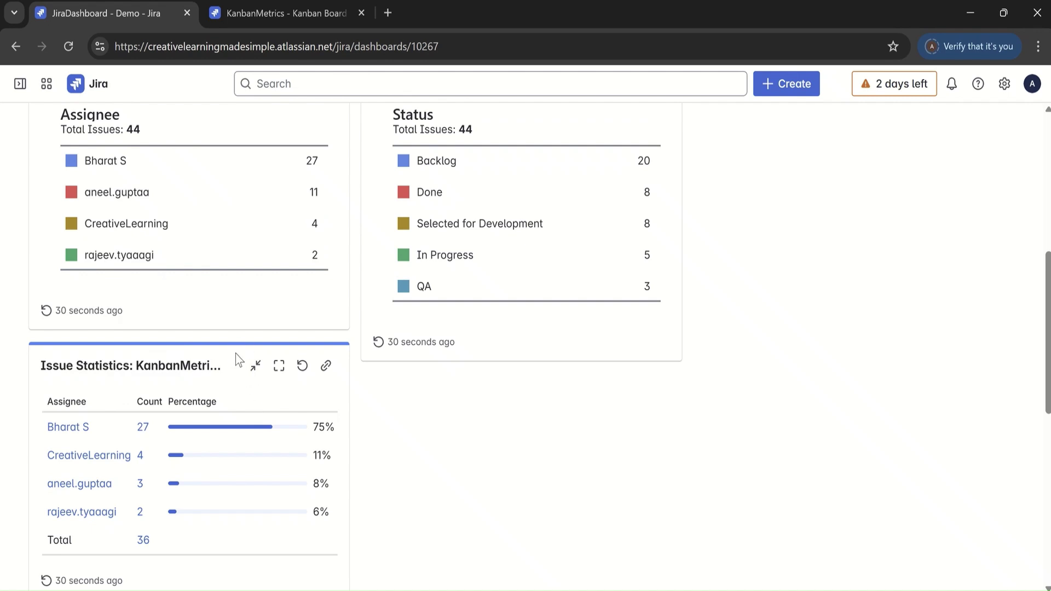
pyautogui.tripleClick(355, 335)
pyautogui.click(364, 333)
pyautogui.moveTo(182, 359); pyautogui.dragTo(489, 363)
pyautogui.click(1048, 149)
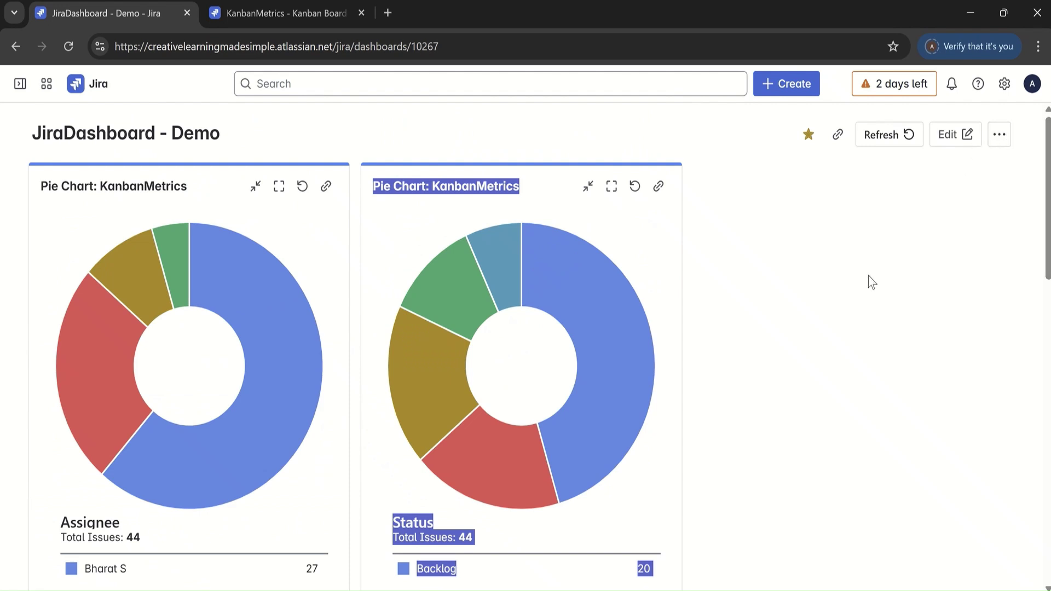
pyautogui.click(953, 136)
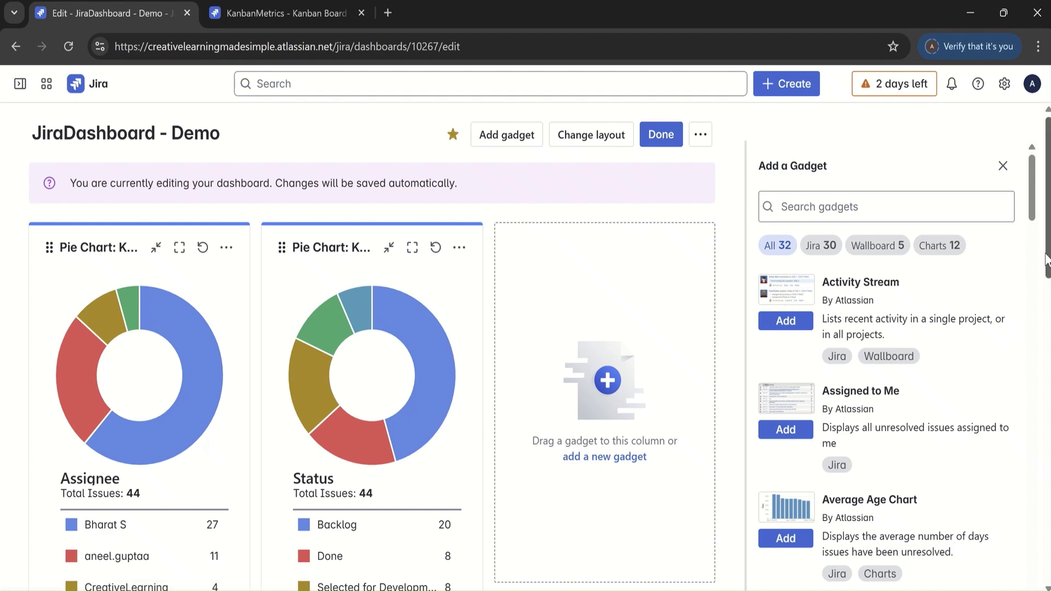
# Place Issue Statistics in the empty third column beside both pie charts and finish editing.
pyautogui.scroll(-2, 1032, 218)
pyautogui.scroll(-1, 1049, 304)
pyautogui.scroll(-4, 241, 469)
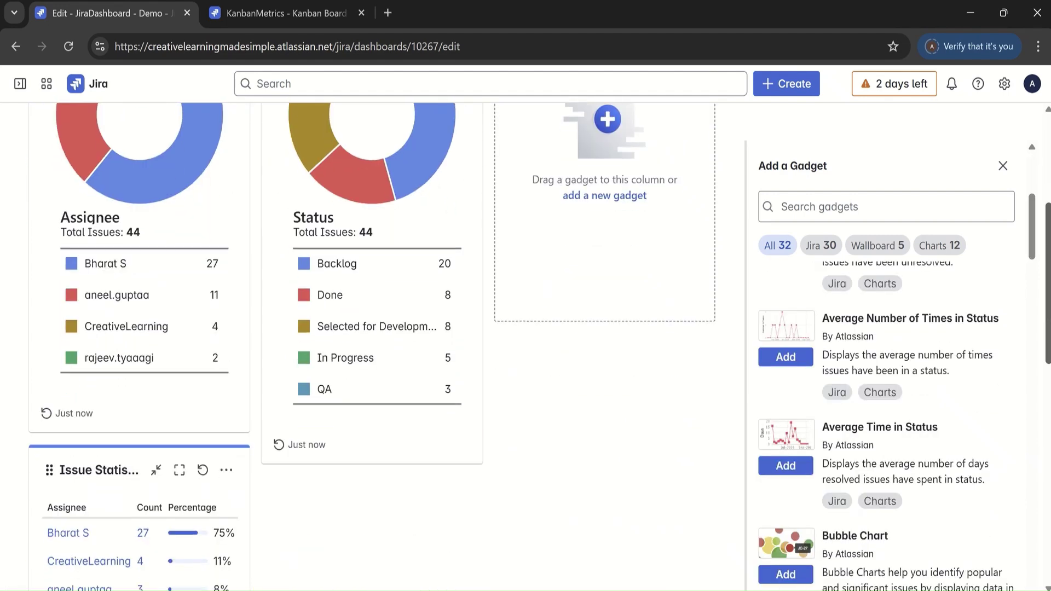
pyautogui.moveTo(142, 428); pyautogui.dragTo(619, 96)
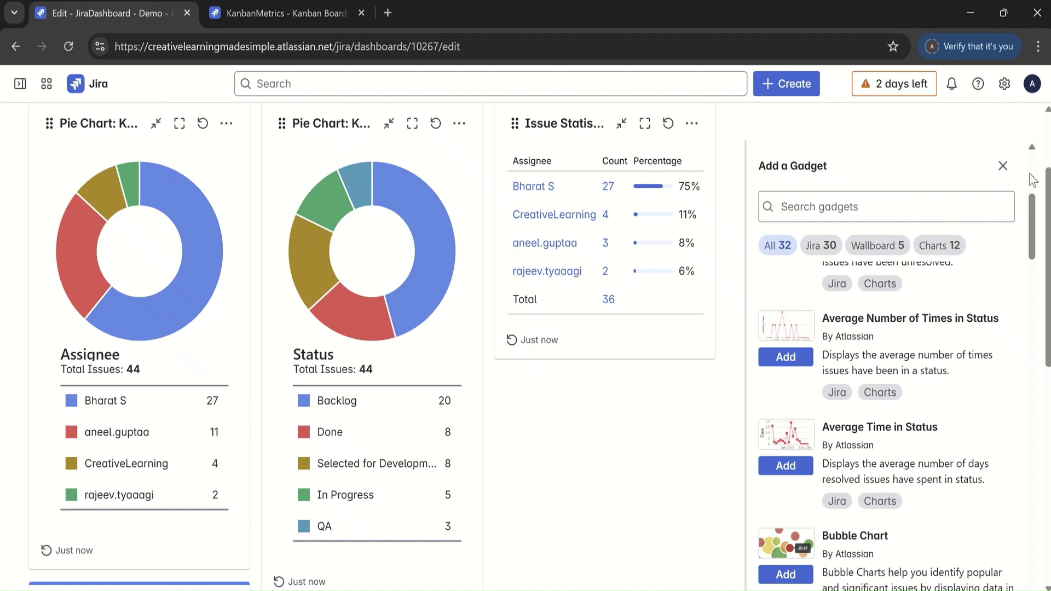
pyautogui.scroll(8, 1033, 180)
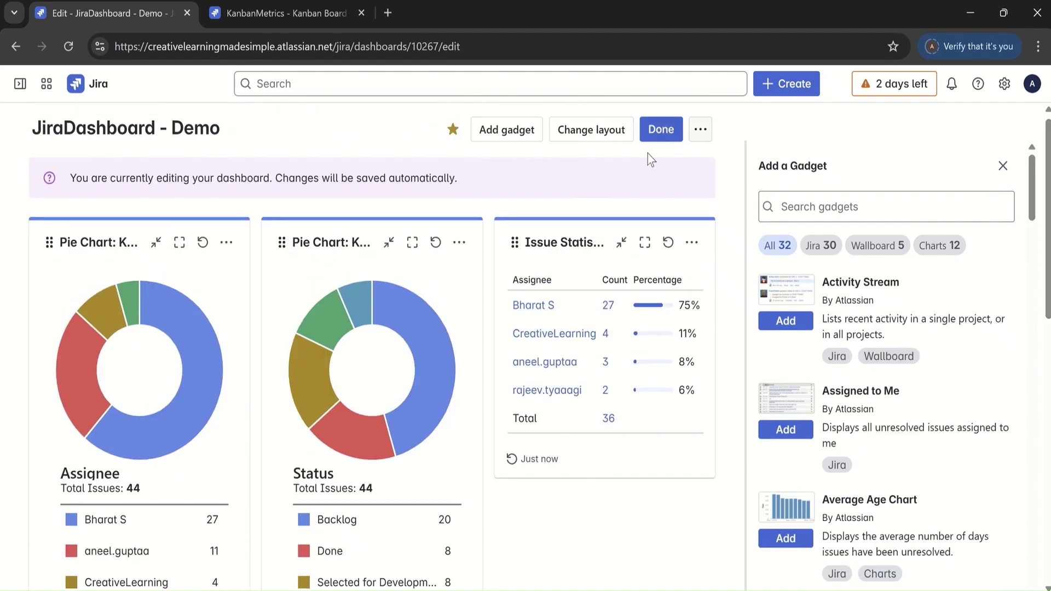
pyautogui.click(667, 132)
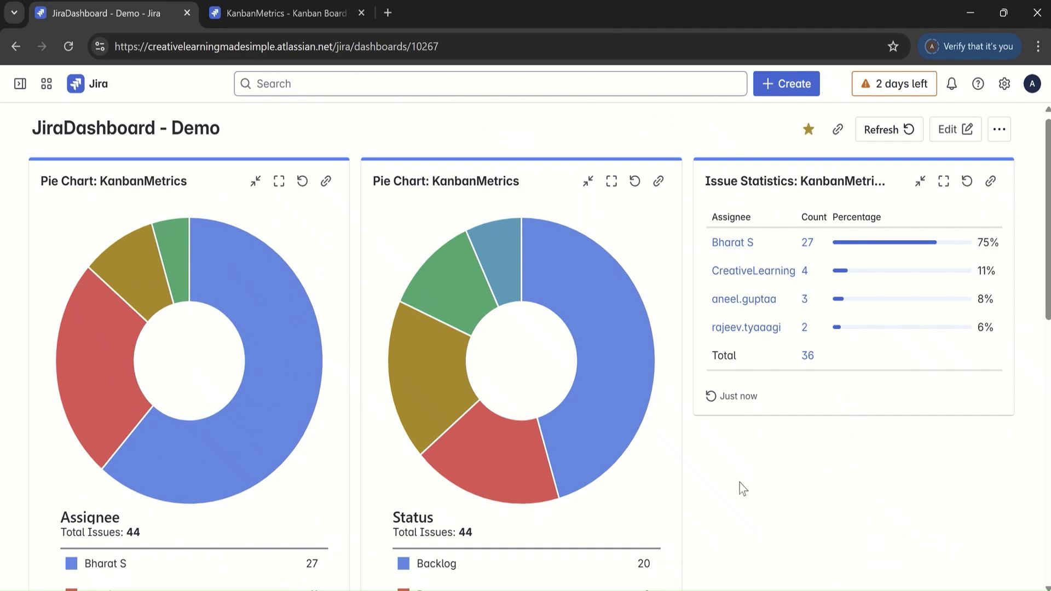
# Search the gadgets for 'fil', add a Filter Results gadget and close the gadget list.
pyautogui.click(949, 136)
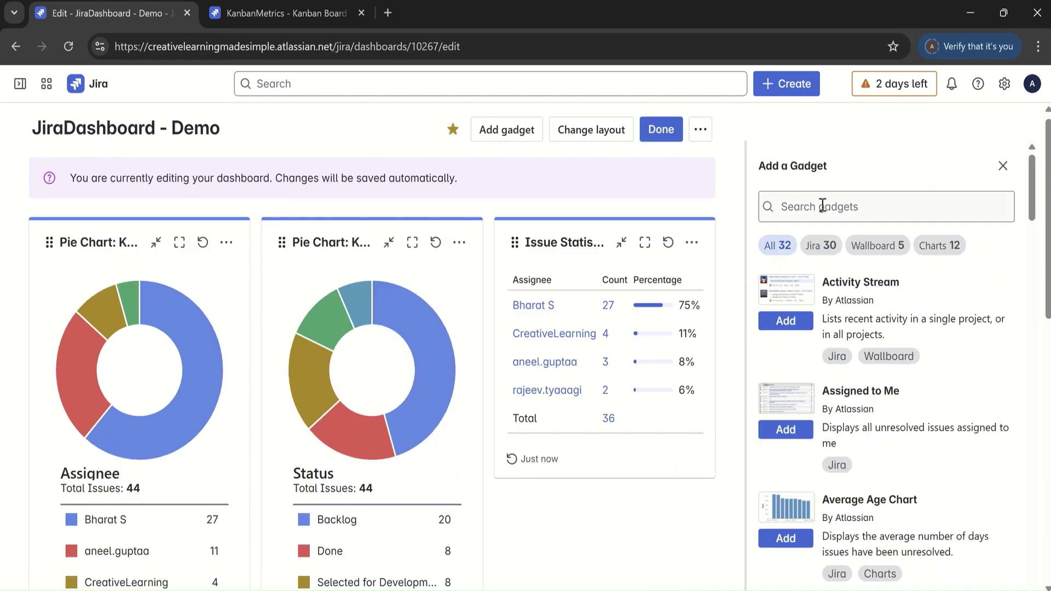
pyautogui.click(819, 209)
pyautogui.write('query')
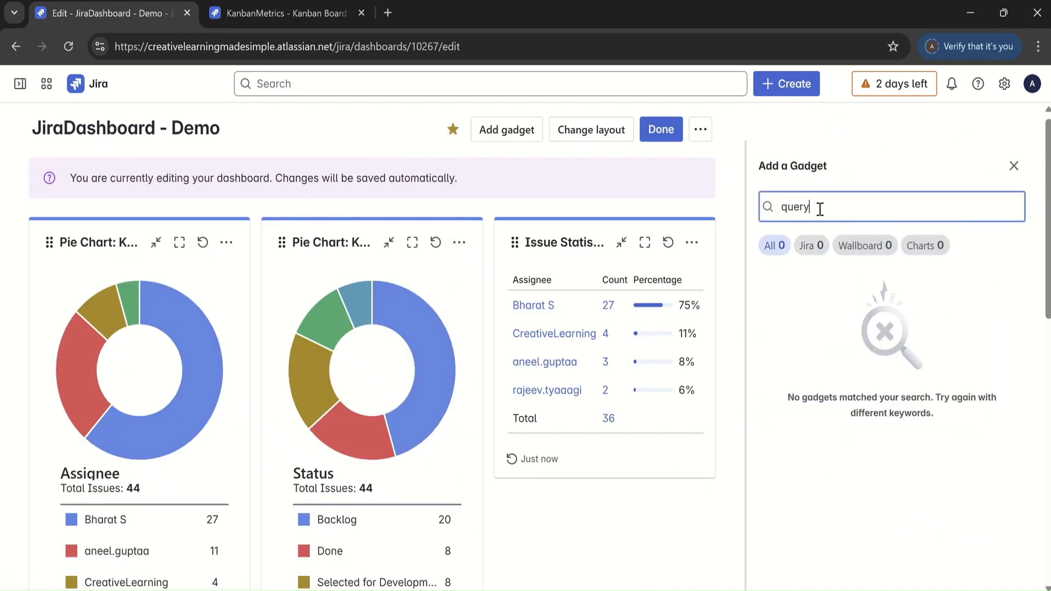
pyautogui.doubleClick(807, 209)
pyautogui.write('filter')
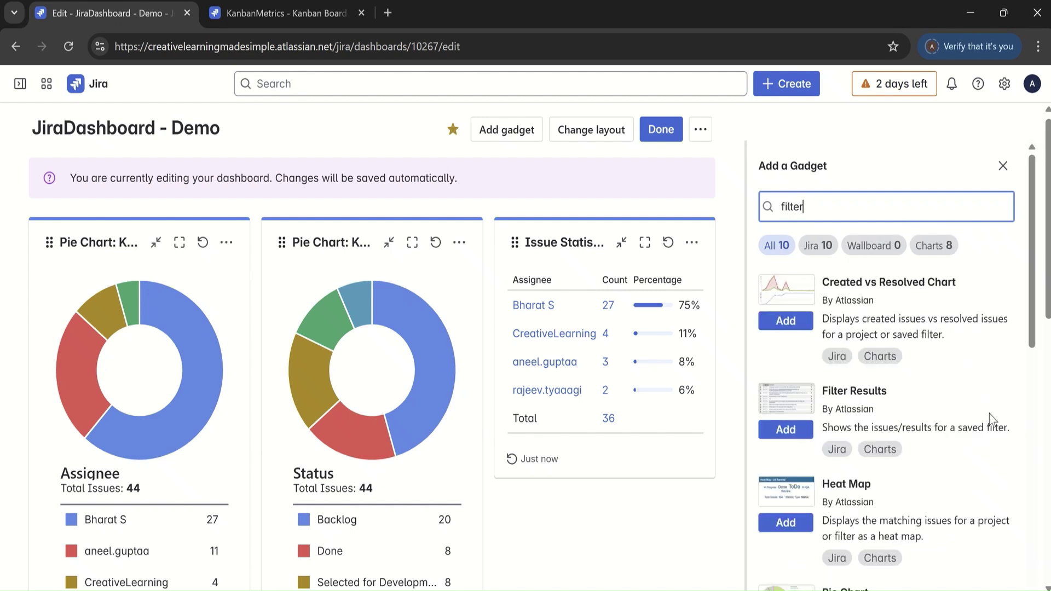
pyautogui.click(789, 432)
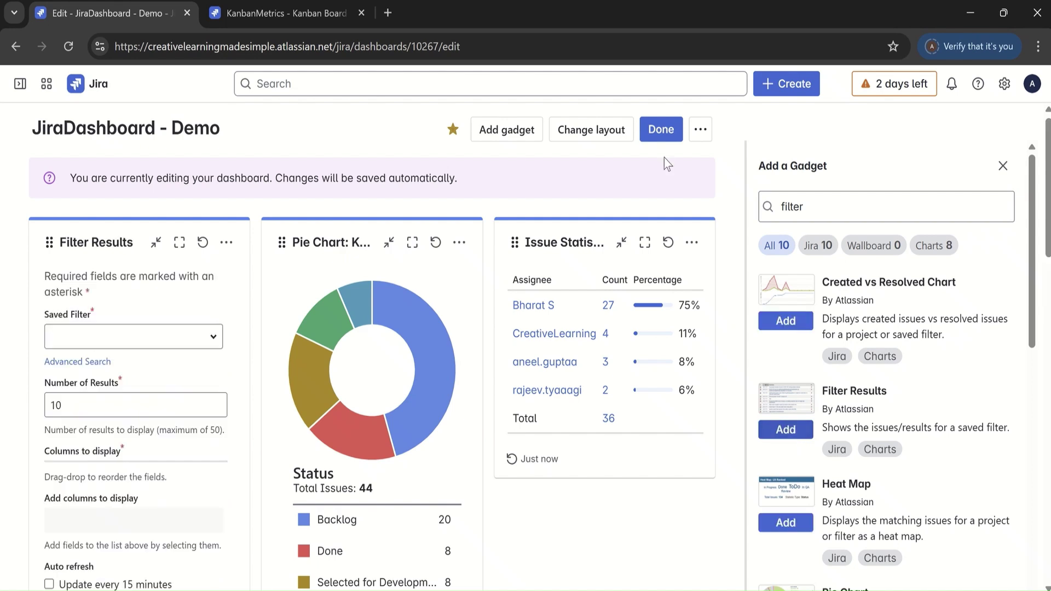
pyautogui.click(1002, 167)
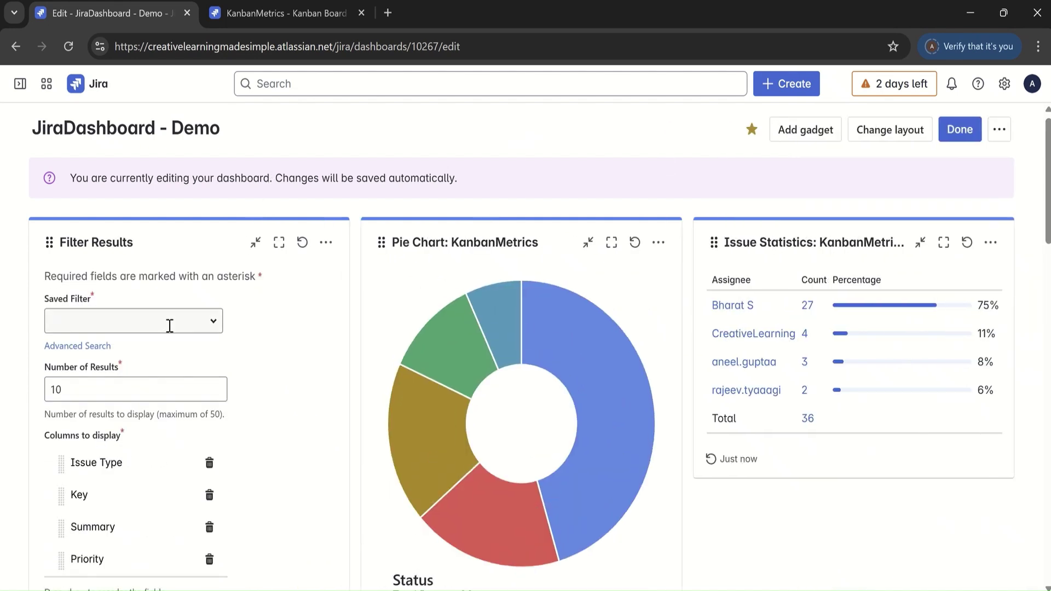
# Set Filter Results to NoDescriptionStories, 15-minute refresh, Summary above Key, no Priority; save, then view KanbanMetrics.
pyautogui.click(217, 322)
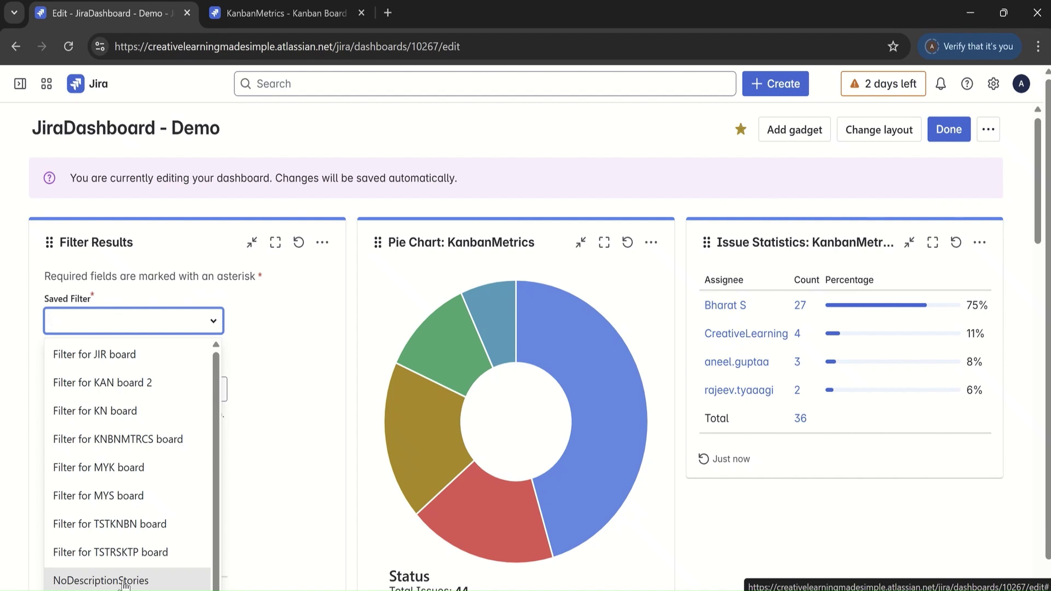
pyautogui.click(124, 581)
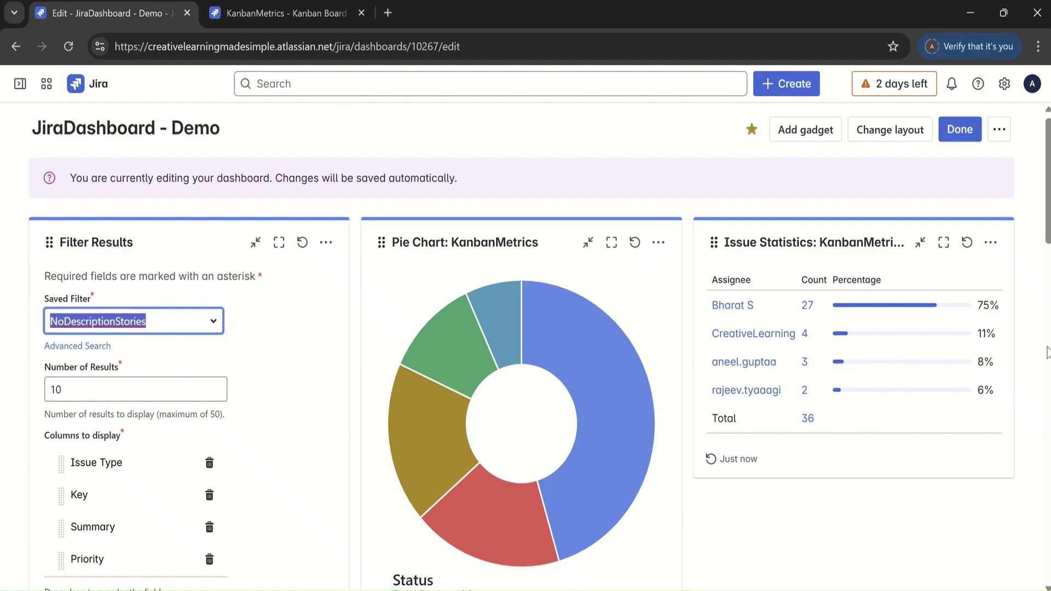
pyautogui.scroll(-6, 196, 231)
pyautogui.scroll(1, 255, 275)
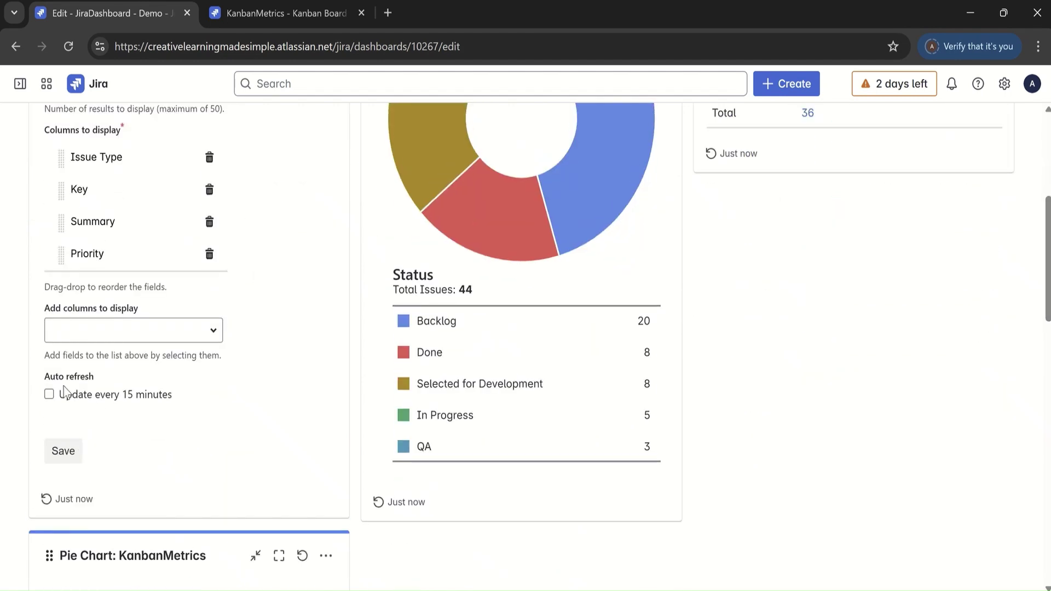
pyautogui.click(50, 395)
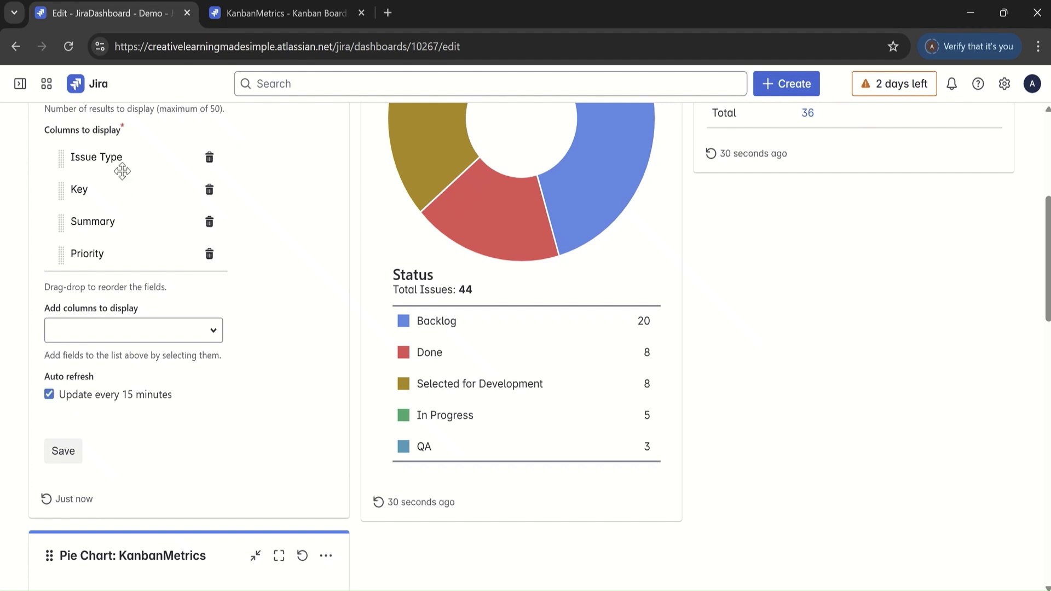
pyautogui.moveTo(62, 221); pyautogui.dragTo(64, 189)
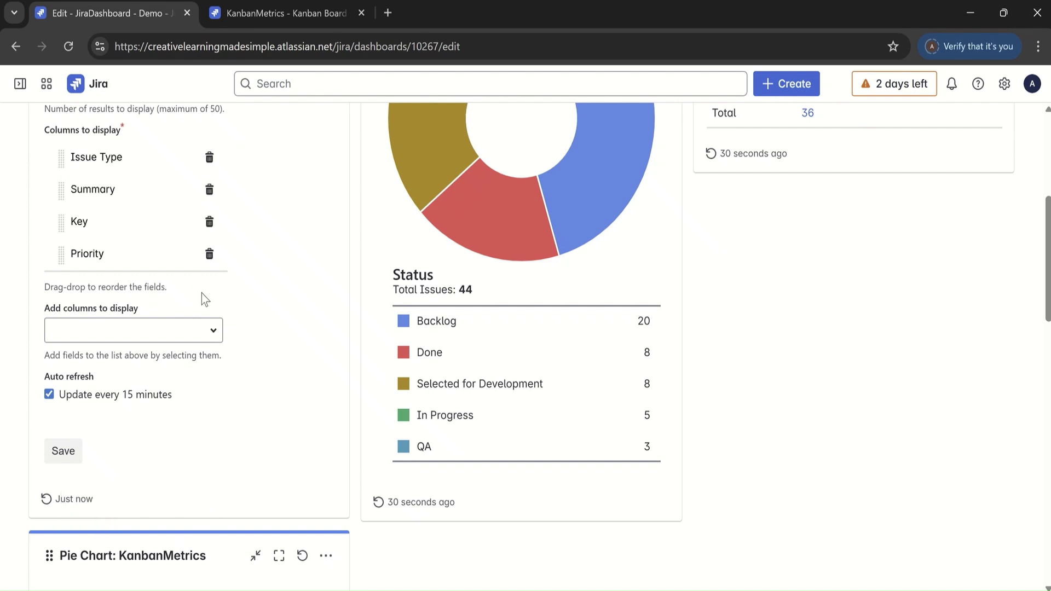
pyautogui.click(209, 254)
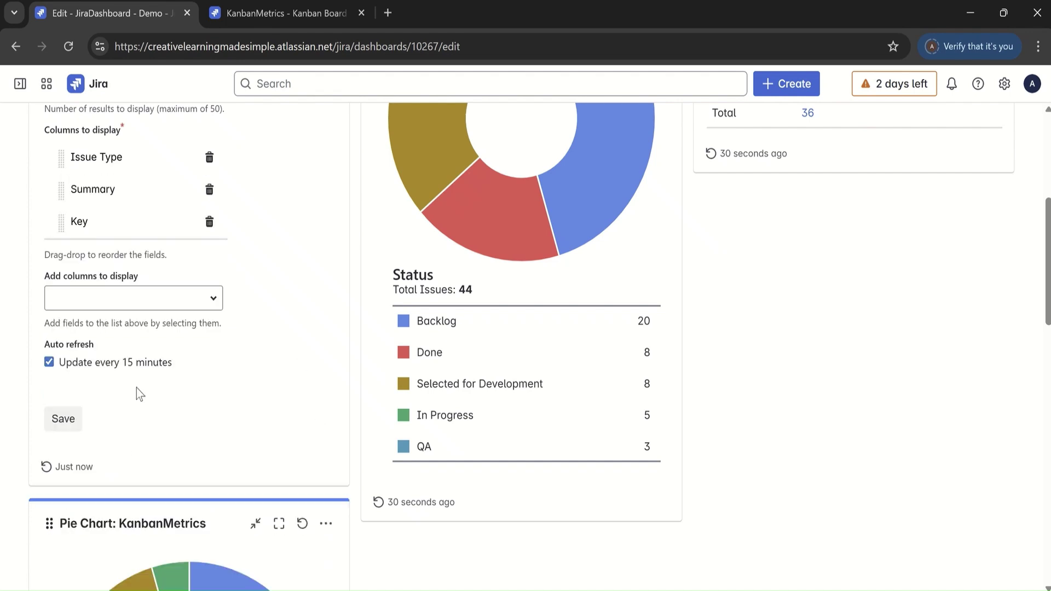
pyautogui.click(63, 418)
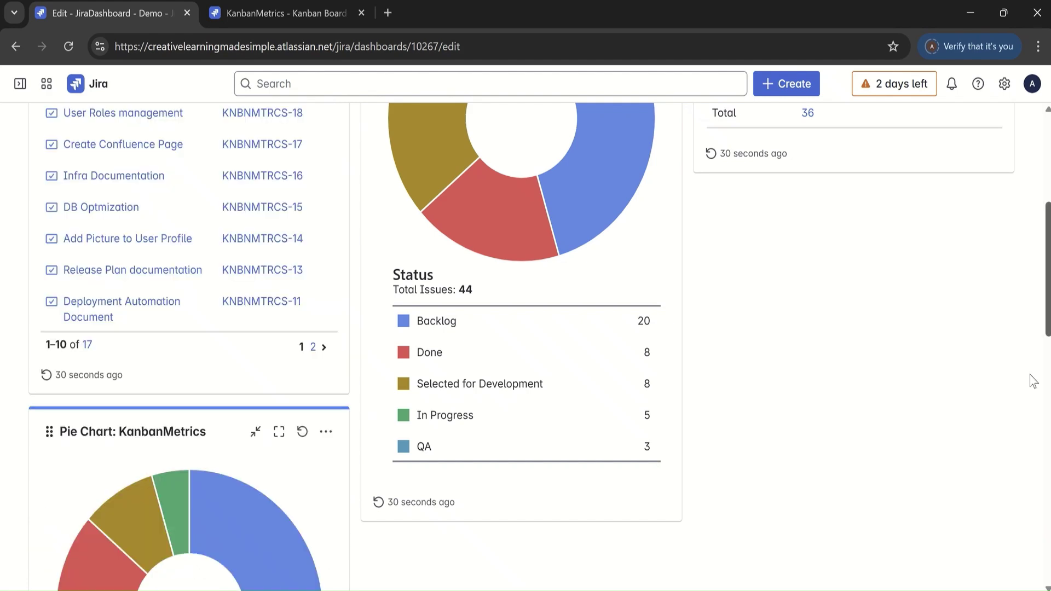
pyautogui.scroll(10, 1045, 329)
pyautogui.click(275, 12)
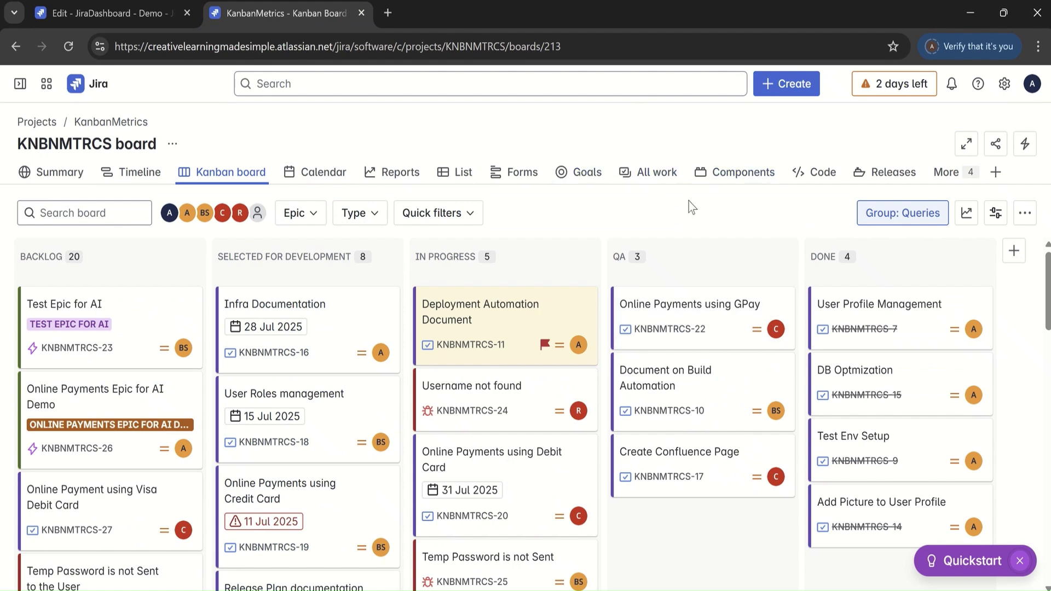
# Review the 17 stories in the starred NoDescriptionStories filter, then return to the dashboard tab.
pyautogui.click(664, 173)
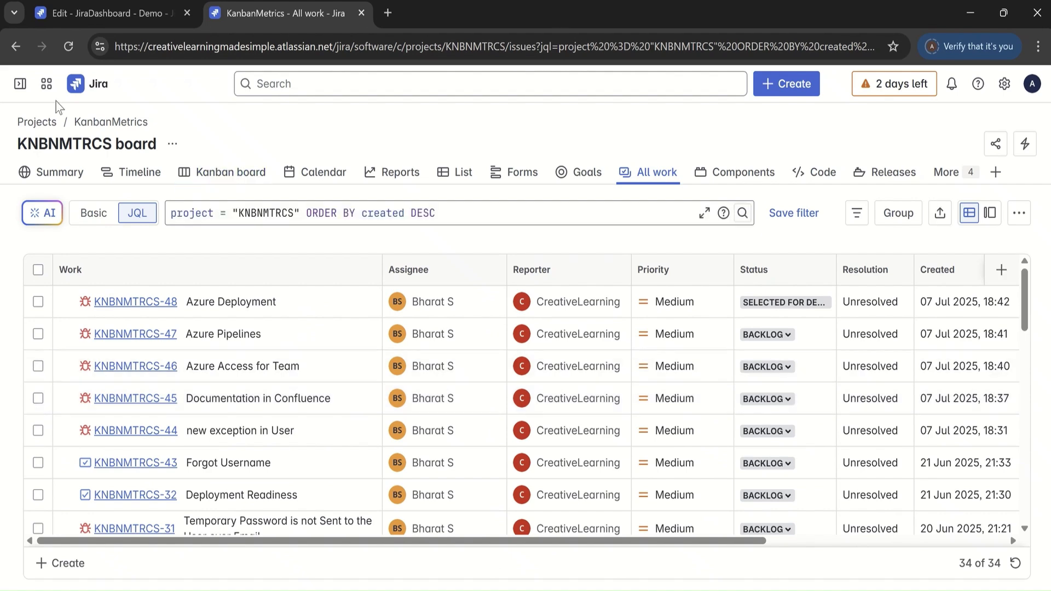
pyautogui.click(21, 84)
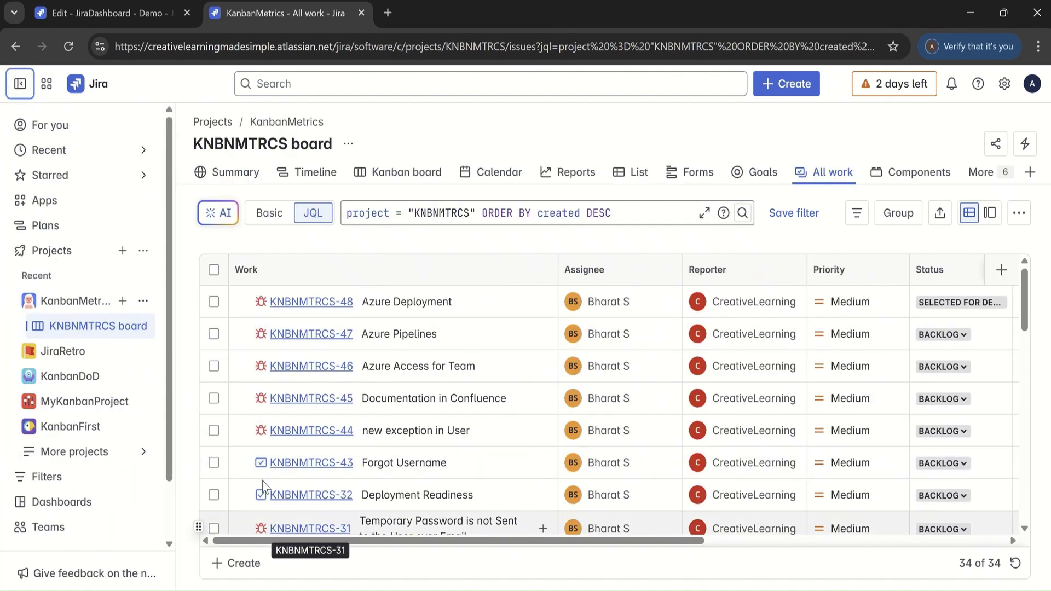
pyautogui.click(38, 478)
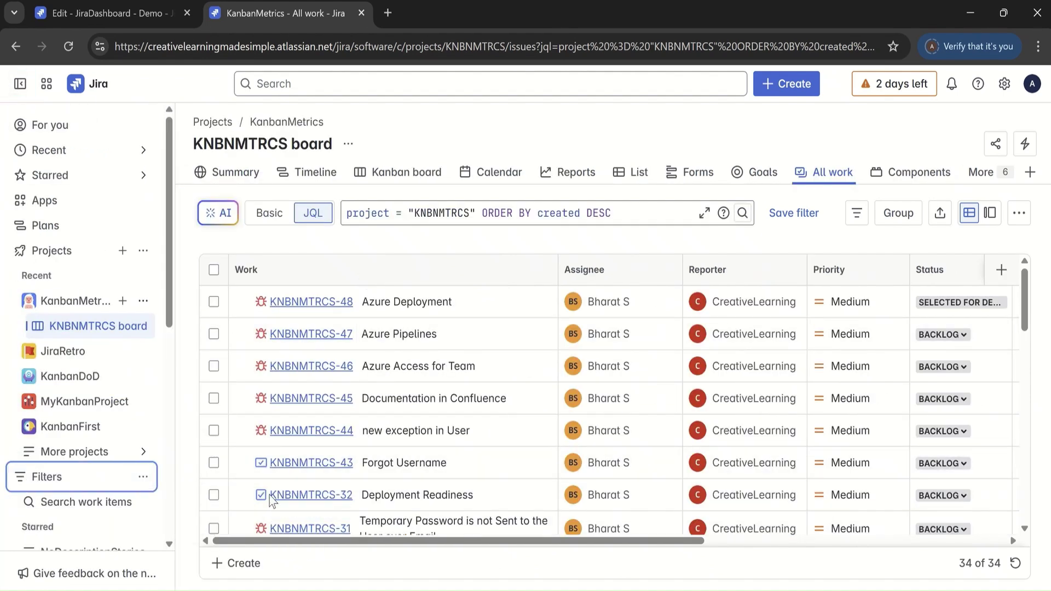
pyautogui.scroll(-4, 110, 328)
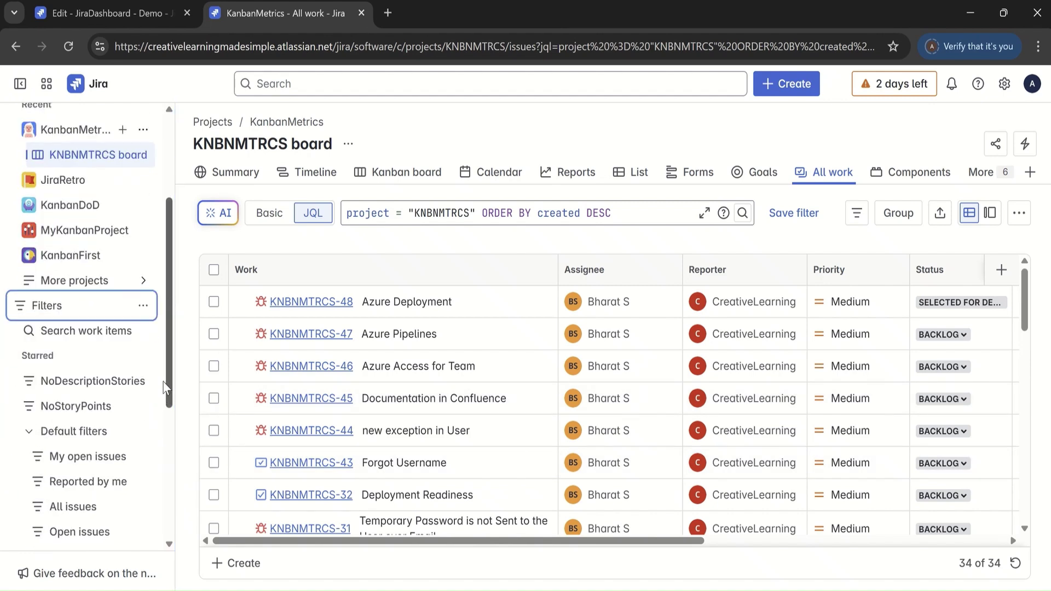
pyautogui.click(99, 355)
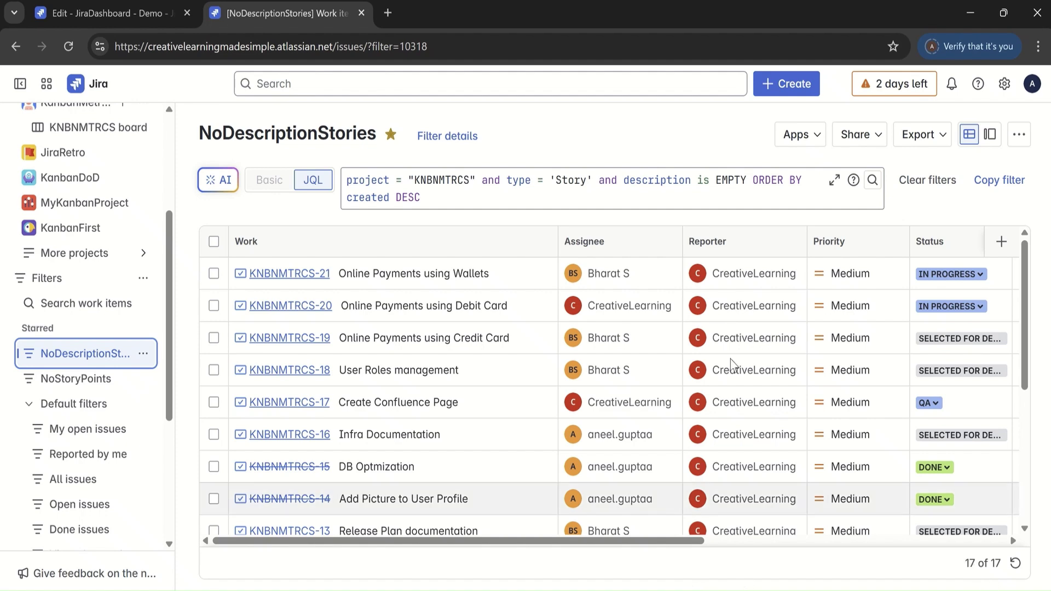
pyautogui.click(124, 13)
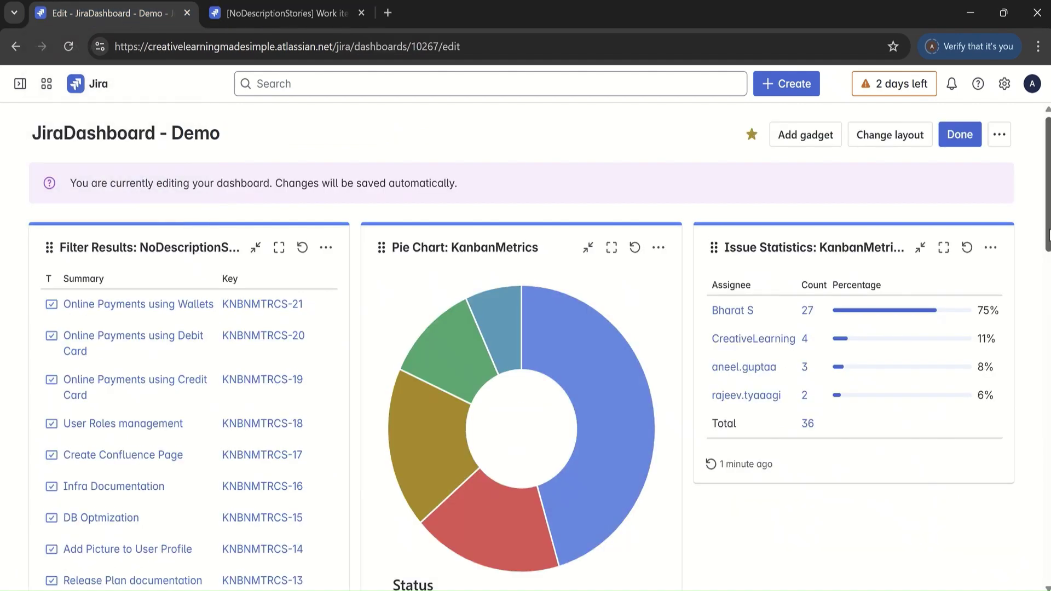
# Reopen the dashboard for editing and clear an accidental text selection.
pyautogui.scroll(-3, 1048, 234)
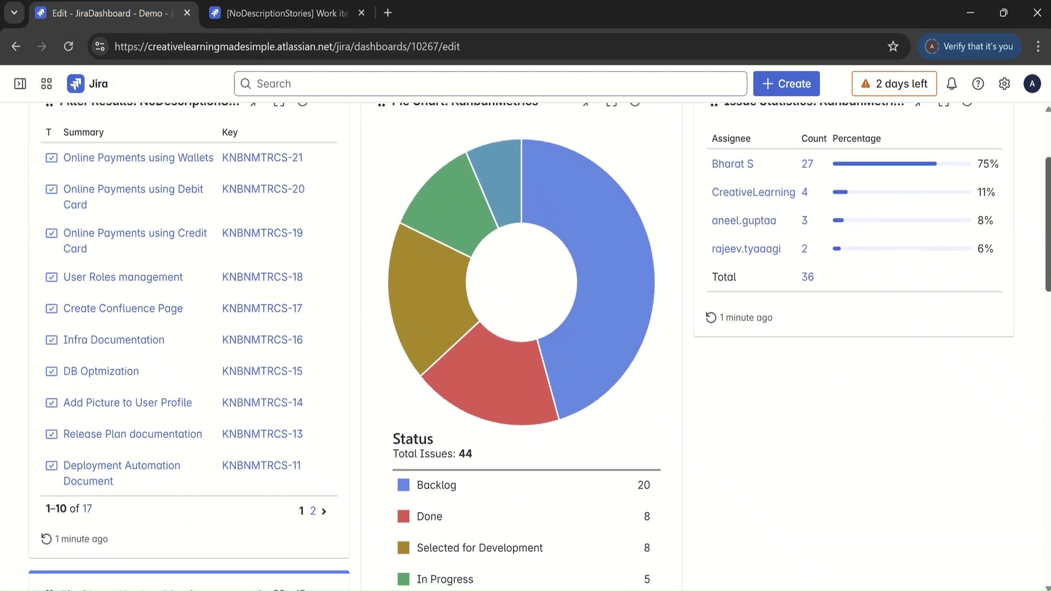
pyautogui.scroll(-3, 1048, 234)
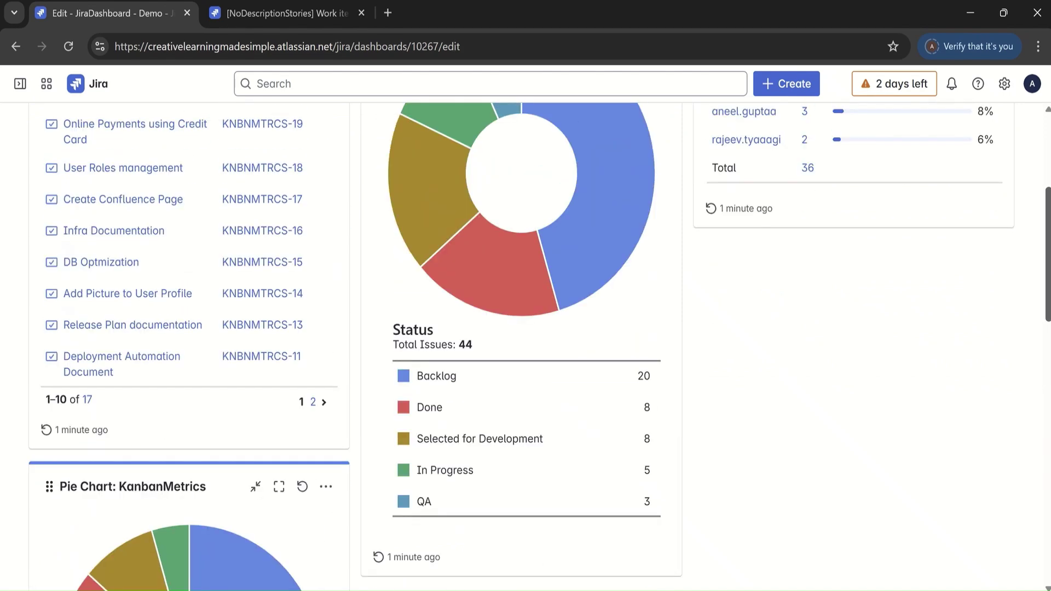
pyautogui.scroll(4, 1048, 234)
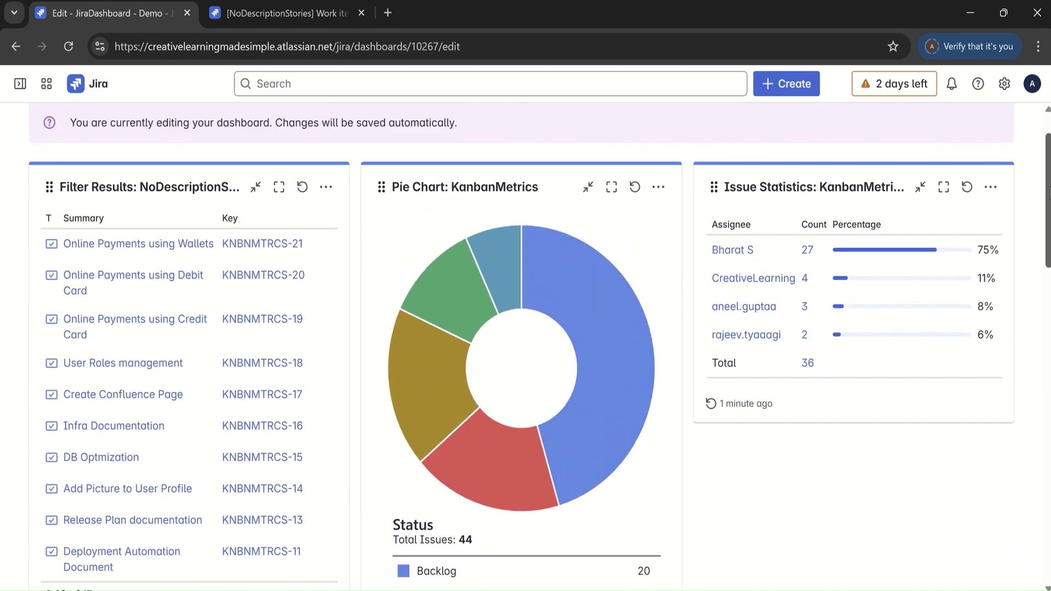
pyautogui.scroll(2, 1048, 219)
pyautogui.click(960, 131)
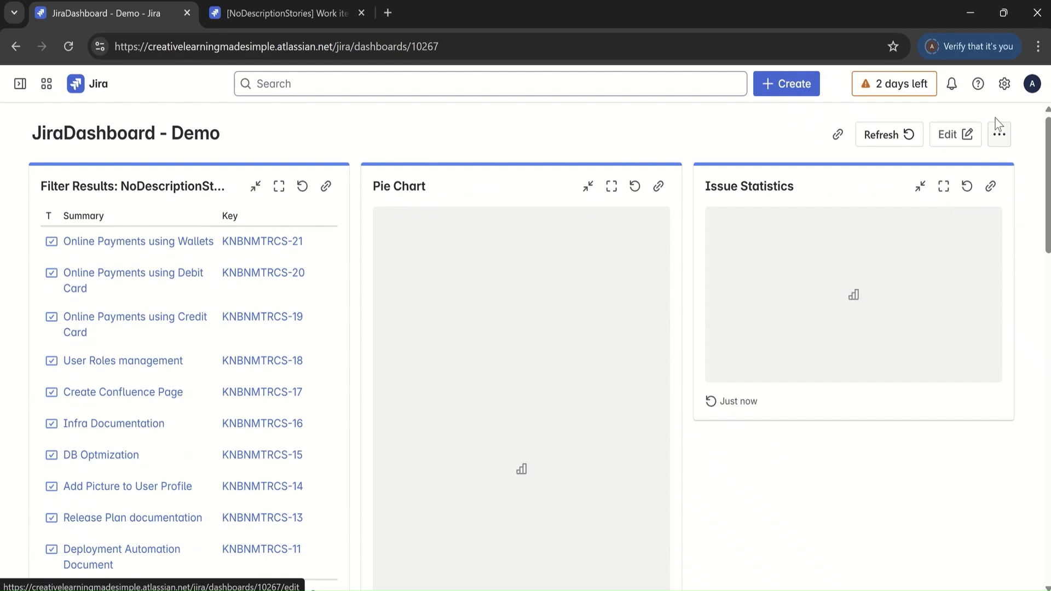
pyautogui.click(949, 135)
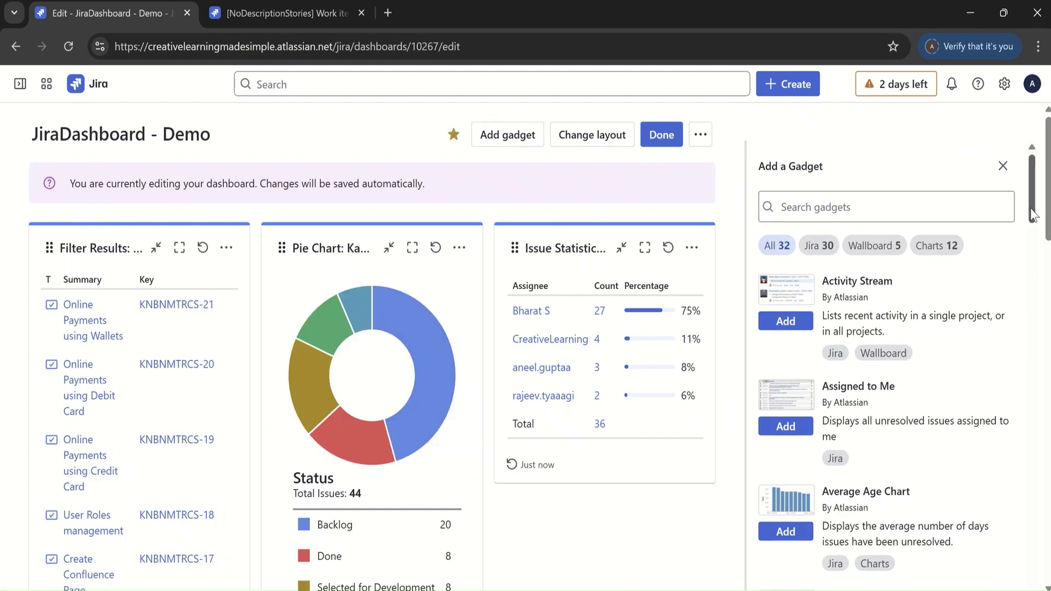
pyautogui.scroll(-2, 1033, 214)
pyautogui.scroll(-9, 546, 342)
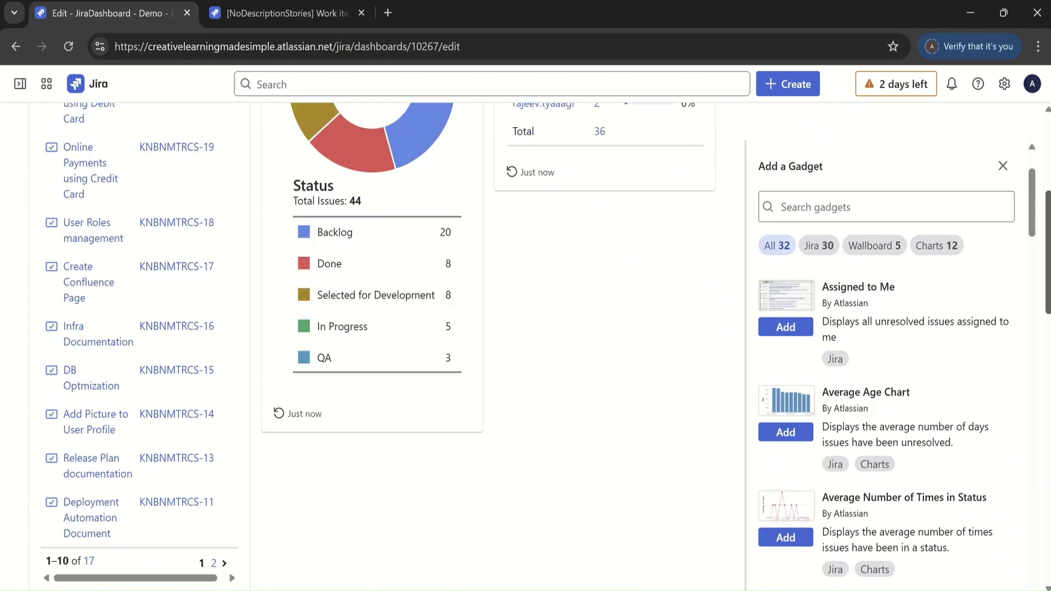
pyautogui.moveTo(160, 426); pyautogui.dragTo(176, 245)
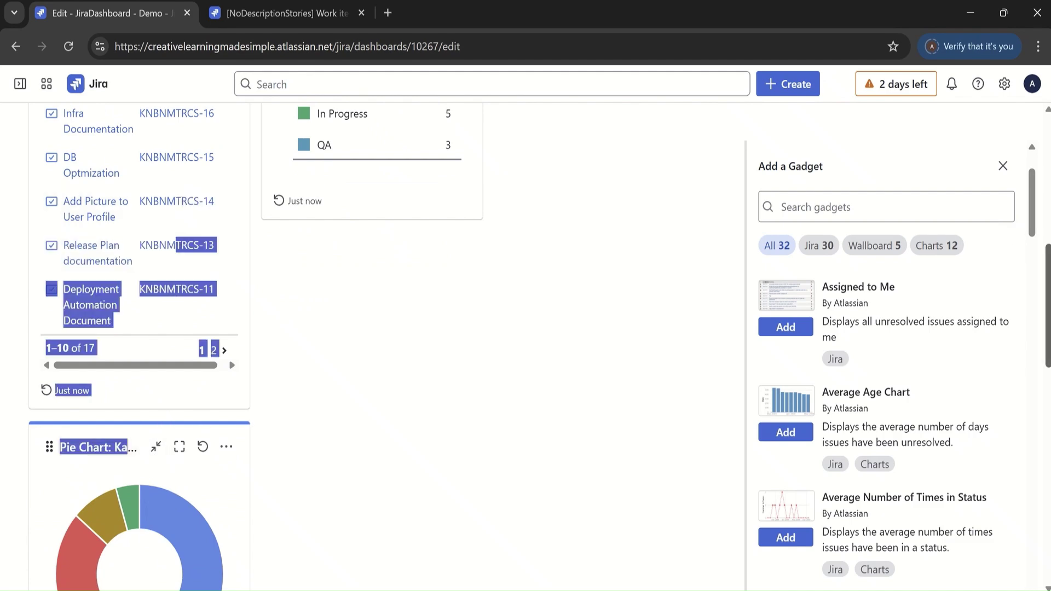
pyautogui.scroll(8, 383, 345)
pyautogui.scroll(-6, 361, 449)
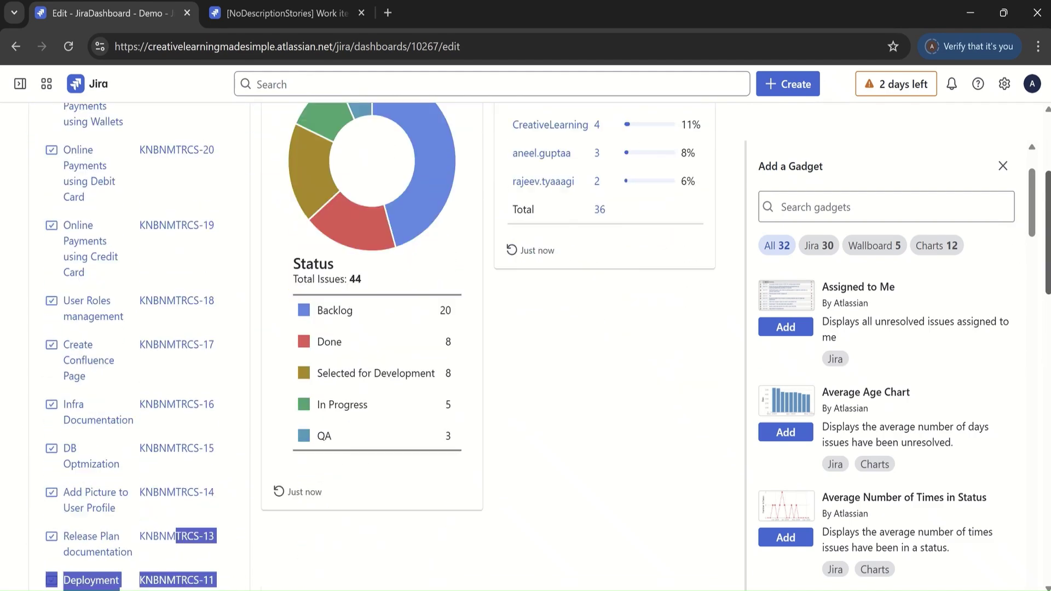
pyautogui.click(366, 438)
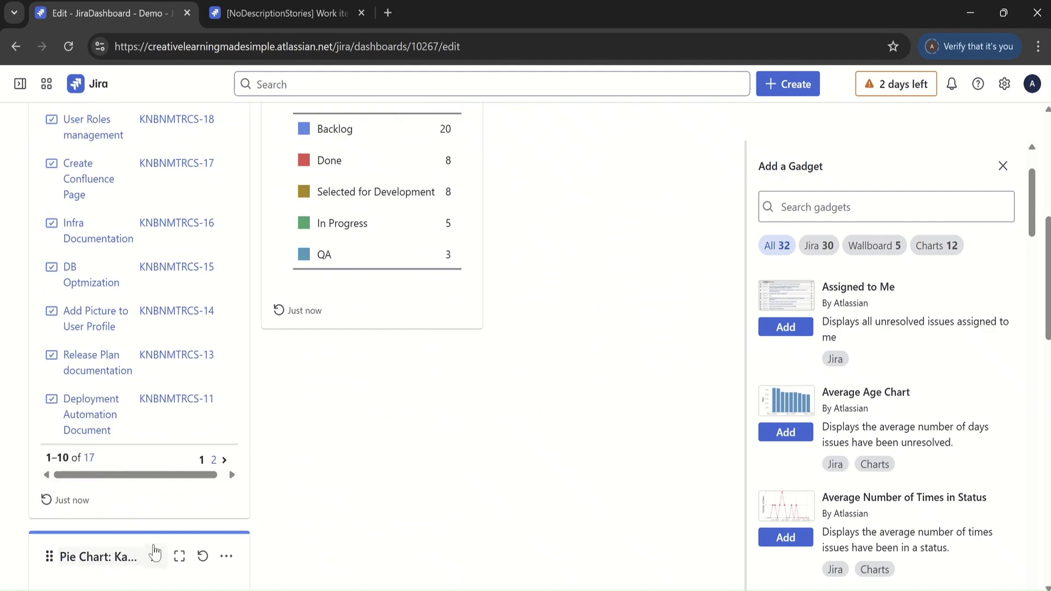
# Move the assignee pie chart to the top of the left column, with Issues Calendar below.
pyautogui.moveTo(149, 573); pyautogui.dragTo(156, 153)
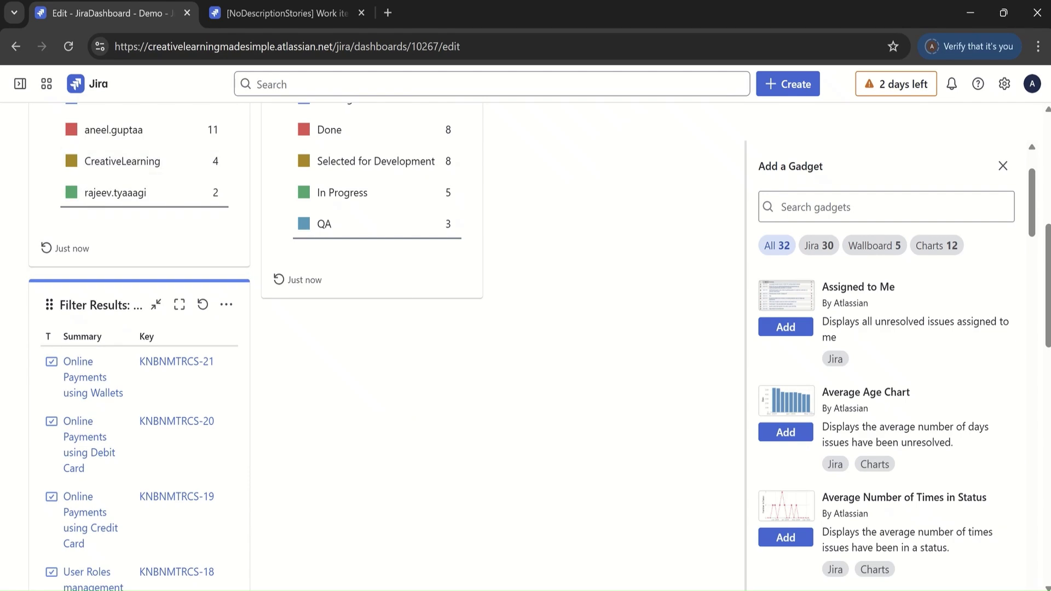
pyautogui.moveTo(1048, 317); pyautogui.dragTo(1047, 471)
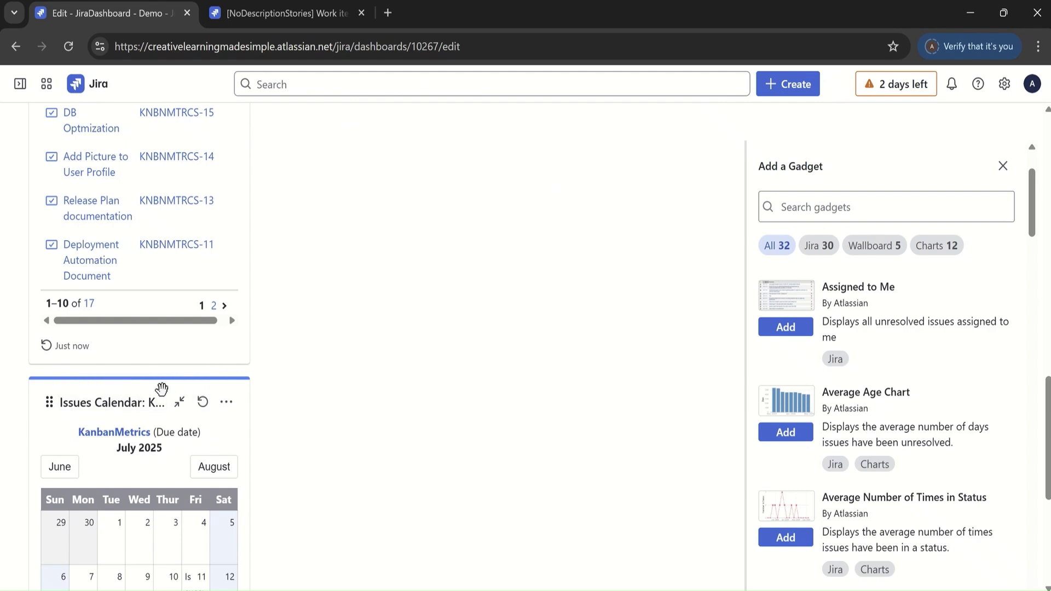
pyautogui.moveTo(159, 387); pyautogui.dragTo(160, 120)
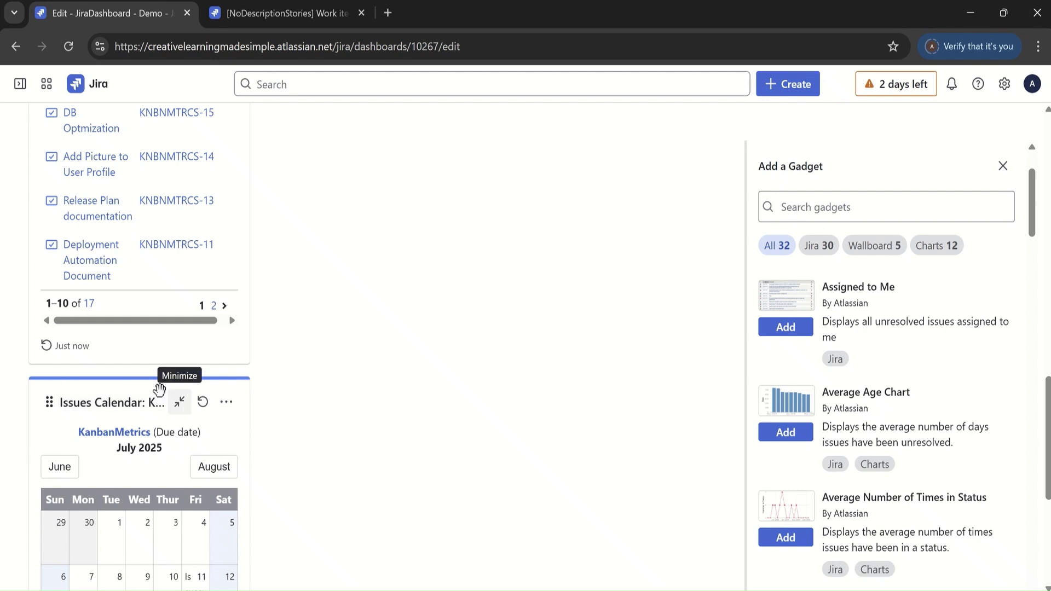
pyautogui.moveTo(180, 395); pyautogui.dragTo(157, 24)
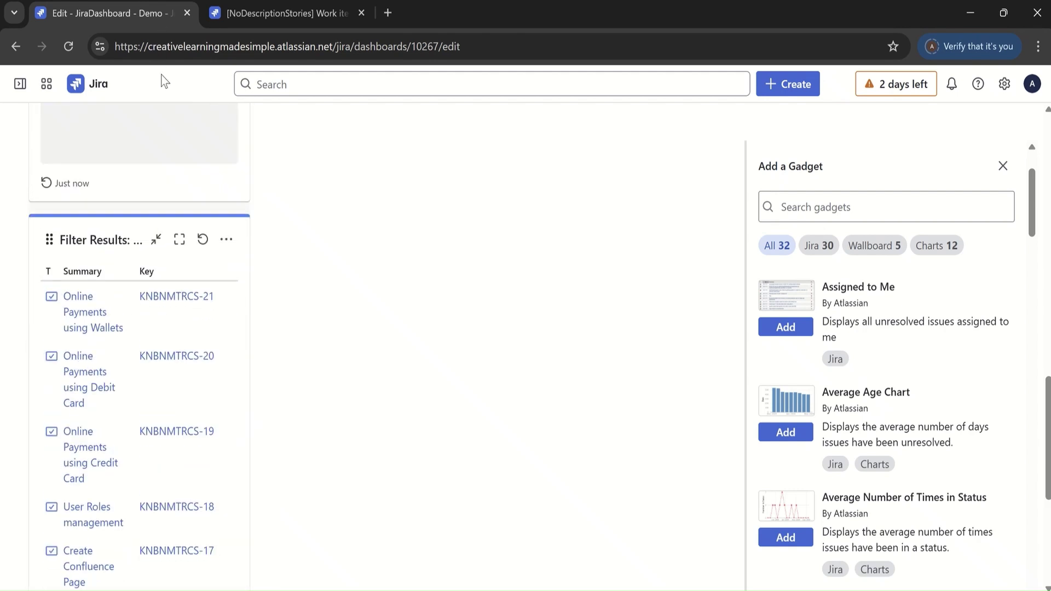
# Move the Filter Results gadget beside the Issues Calendar and close the gadget library.
pyautogui.moveTo(142, 223); pyautogui.dragTo(364, 104)
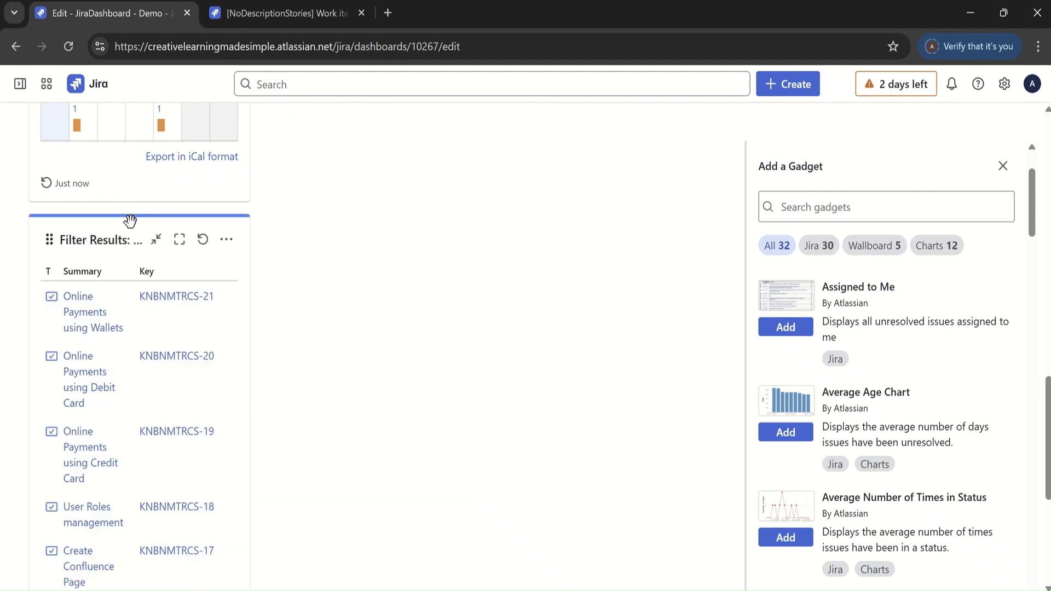
pyautogui.moveTo(141, 219); pyautogui.dragTo(464, 94)
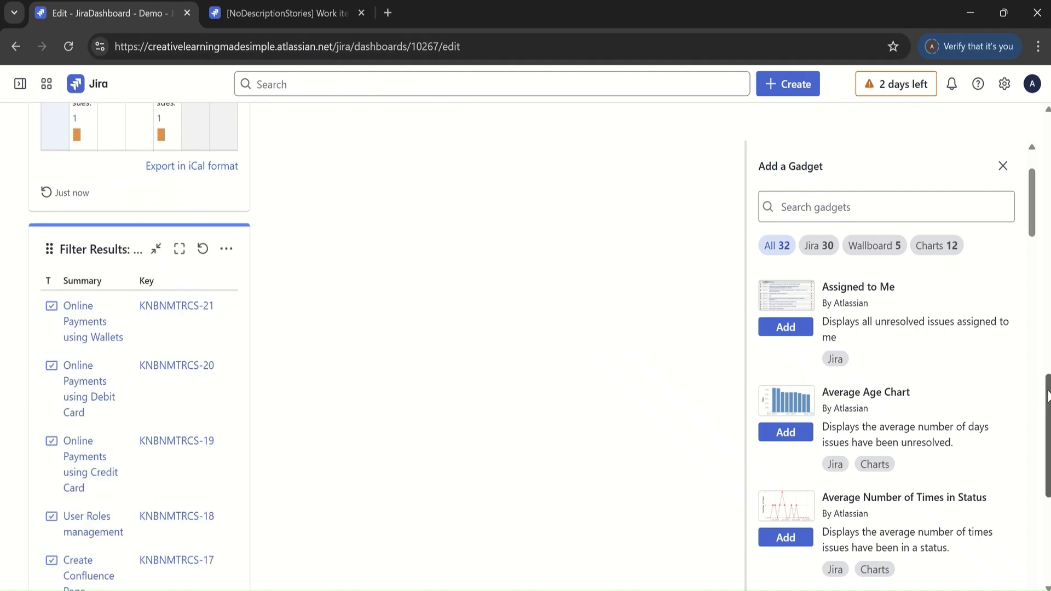
pyautogui.scroll(6, 141, 558)
pyautogui.moveTo(132, 556); pyautogui.dragTo(572, 252)
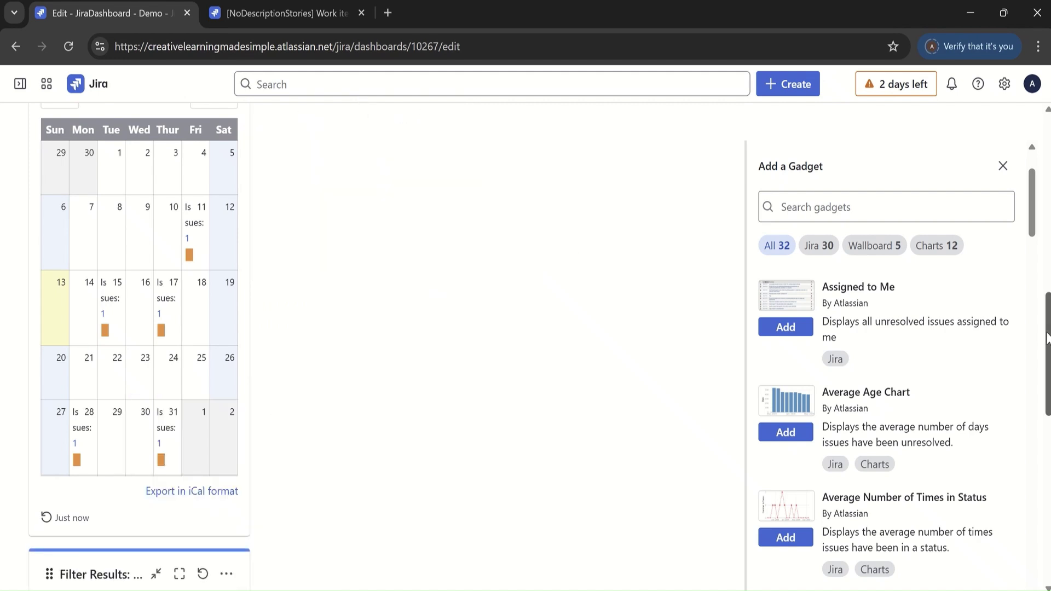
pyautogui.moveTo(150, 562); pyautogui.dragTo(369, 84)
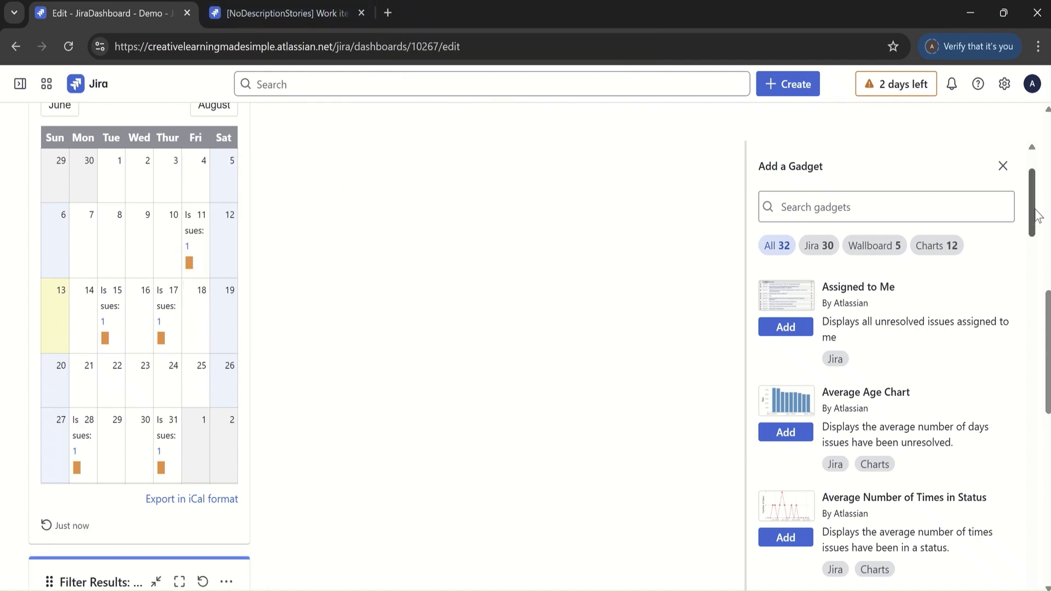
pyautogui.click(1003, 166)
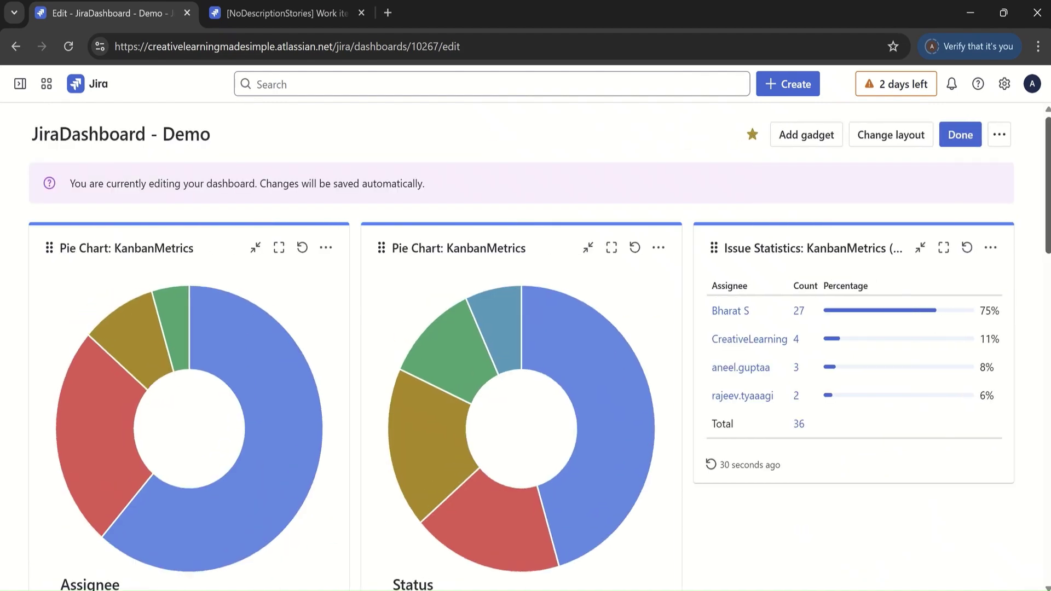
pyautogui.moveTo(1047, 222); pyautogui.dragTo(1047, 285)
pyautogui.scroll(-10, 232, 432)
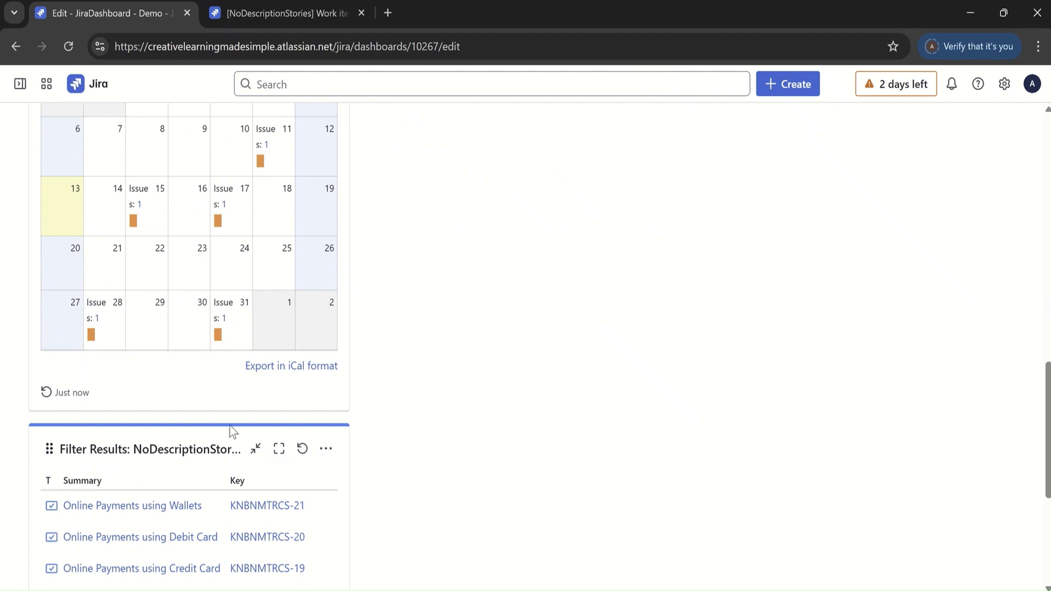
pyautogui.moveTo(197, 429); pyautogui.dragTo(534, 174)
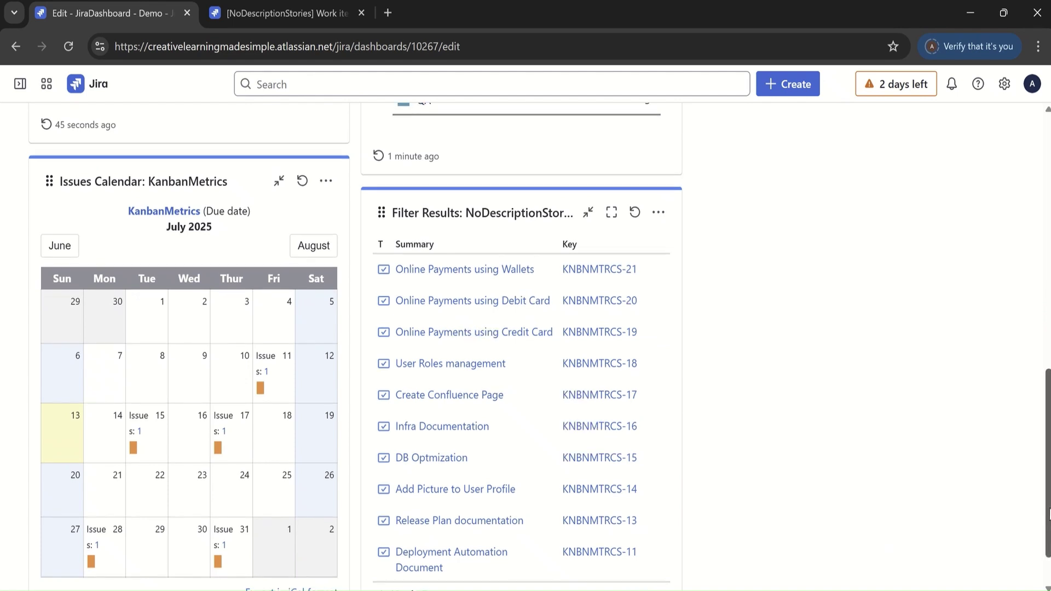
pyautogui.scroll(-1, 1048, 515)
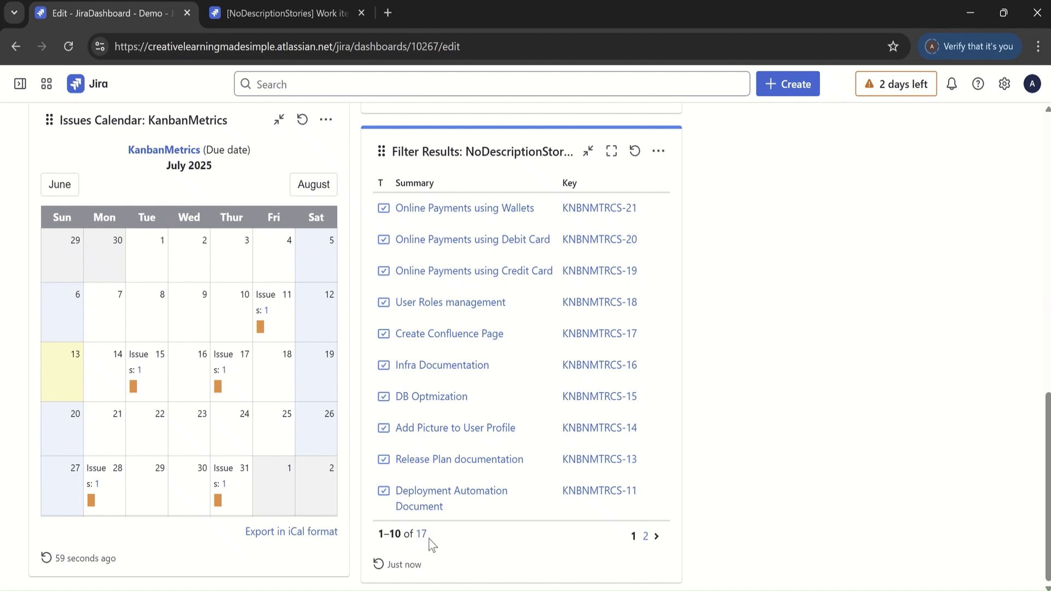
# Give story KNBNMTRCS-21 (Online Payments using Wallets) the description 'test' in a new tab, then return.
pyautogui.rightClick(591, 212)
pyautogui.click(640, 231)
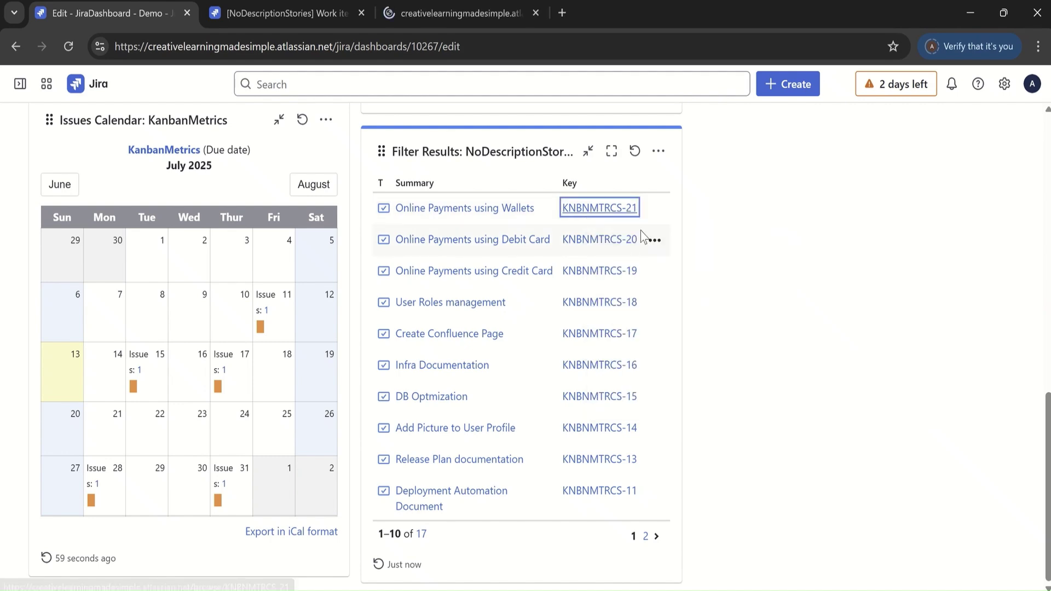
pyautogui.click(470, 12)
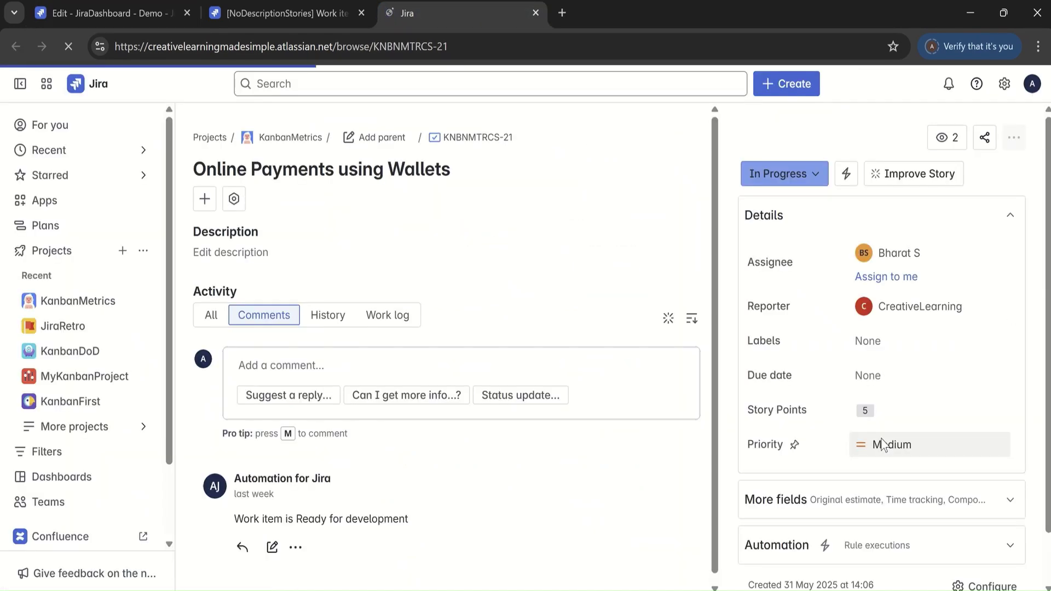
pyautogui.click(281, 260)
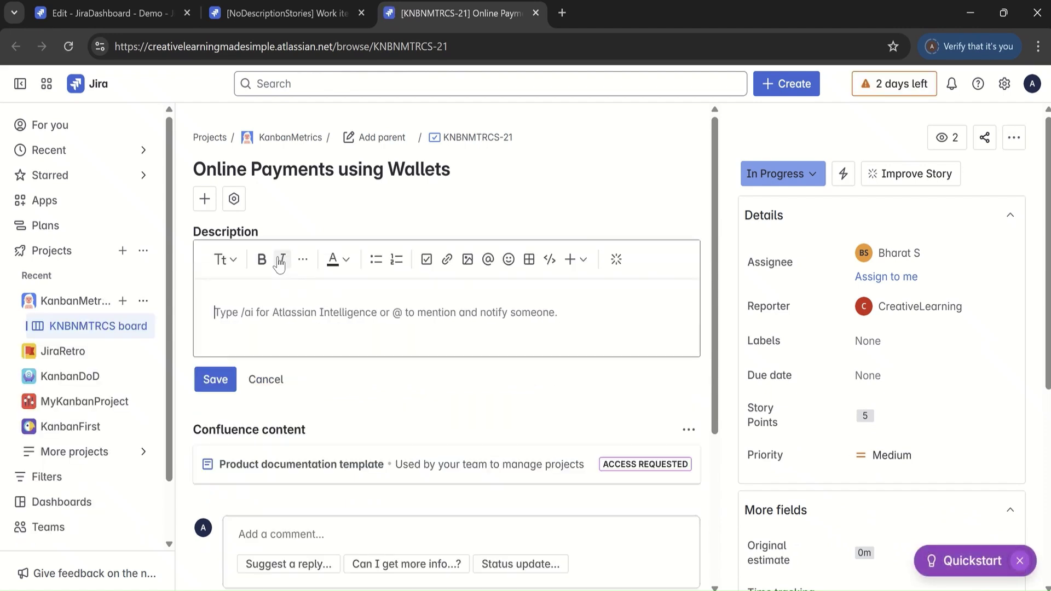
pyautogui.write('test')
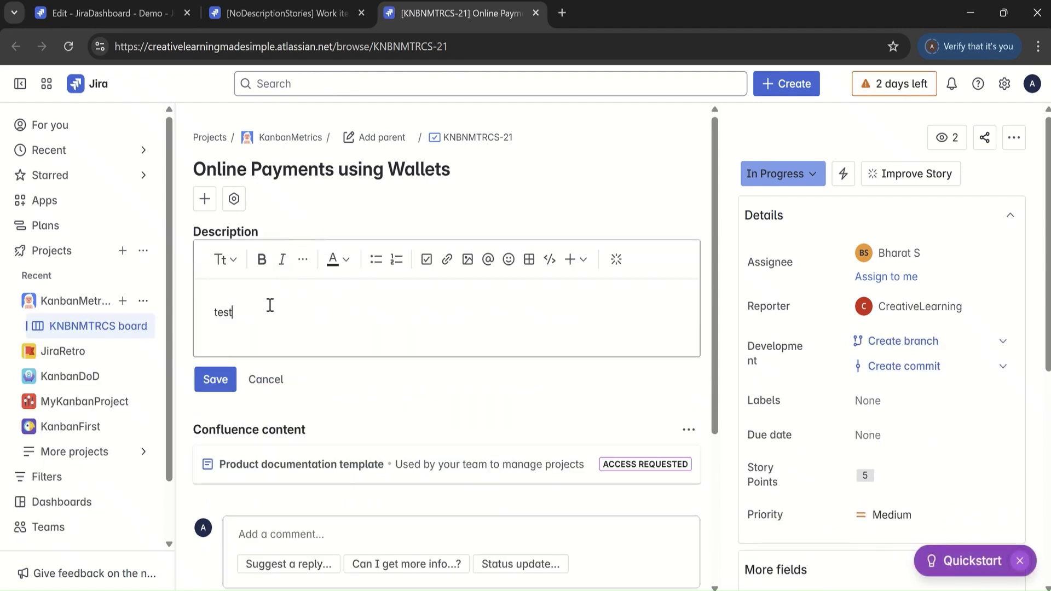
pyautogui.click(215, 379)
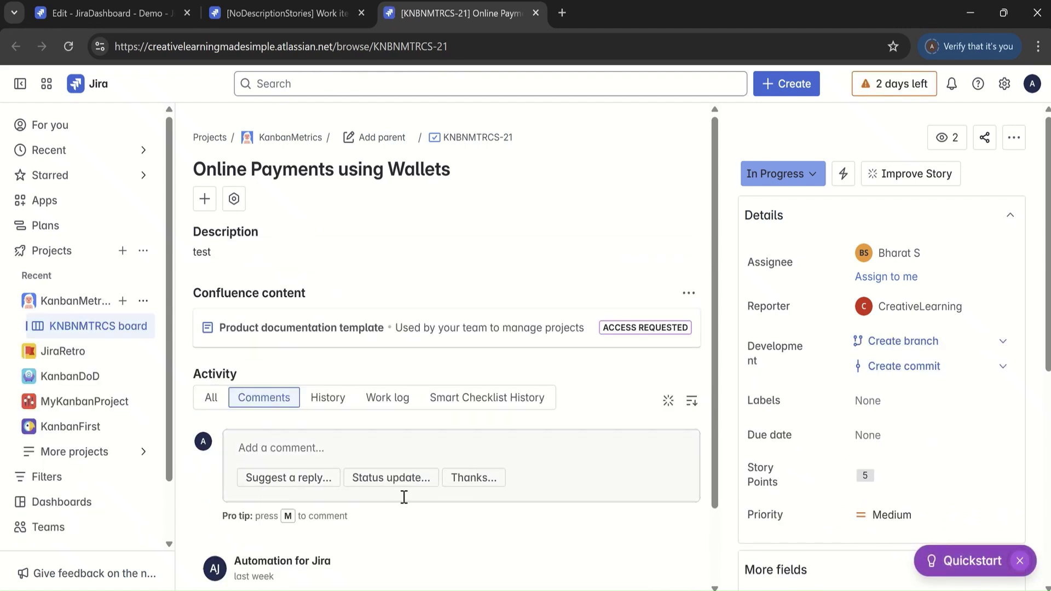
pyautogui.click(279, 12)
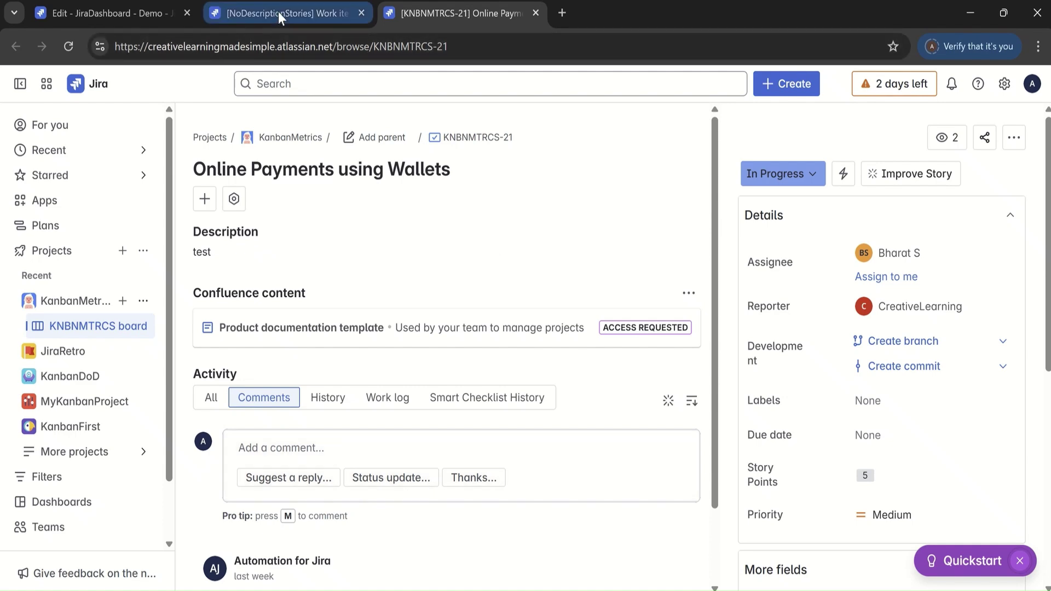
pyautogui.click(137, 13)
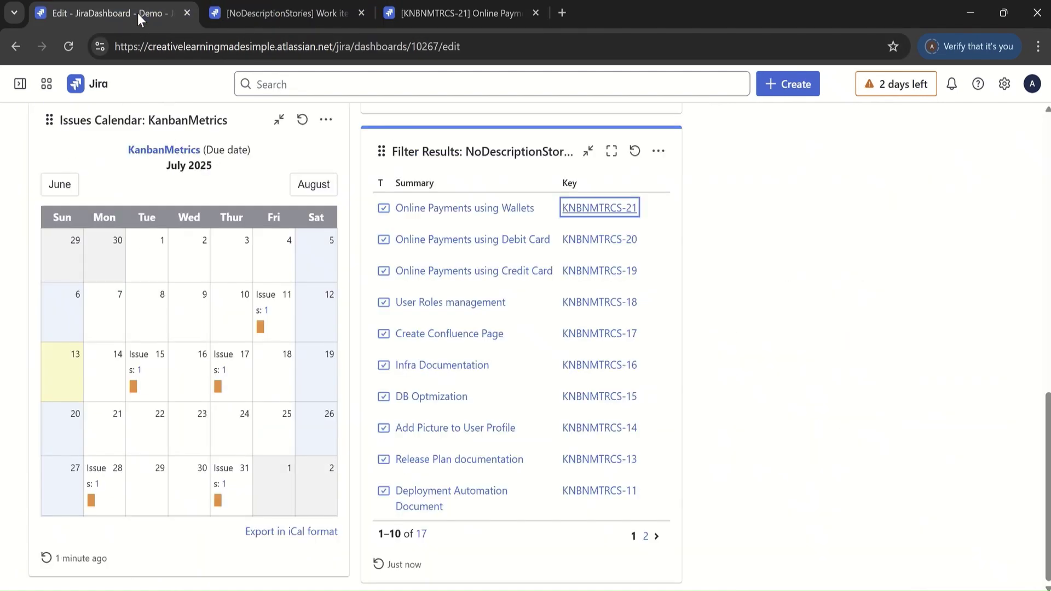
# Refresh the NoDescriptionStories gadget so KNBNMTRCS-21 drops out, leaving 16 stories.
pyautogui.click(634, 150)
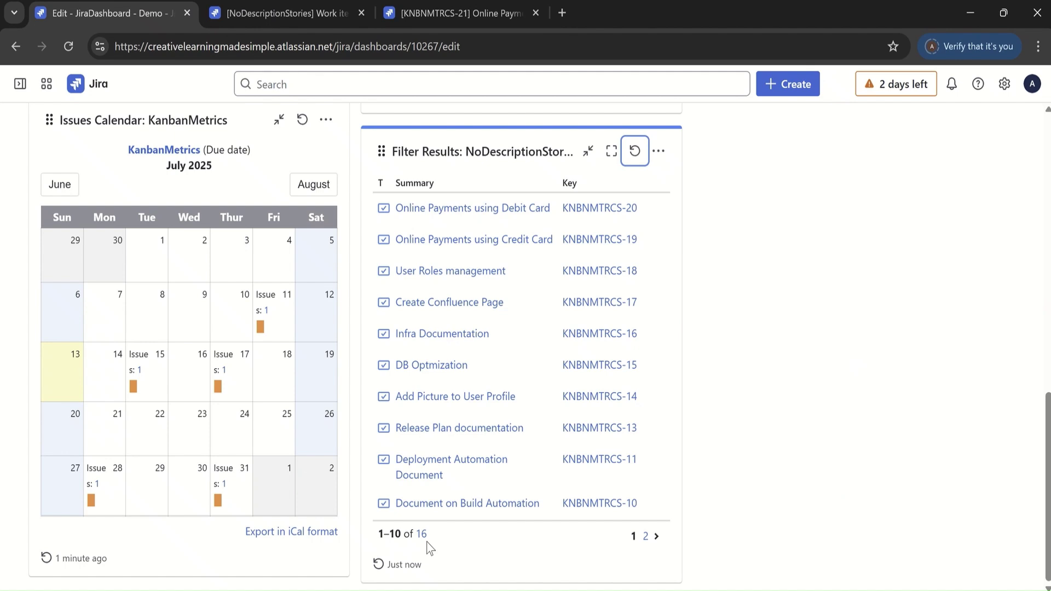
pyautogui.scroll(10, 525, 345)
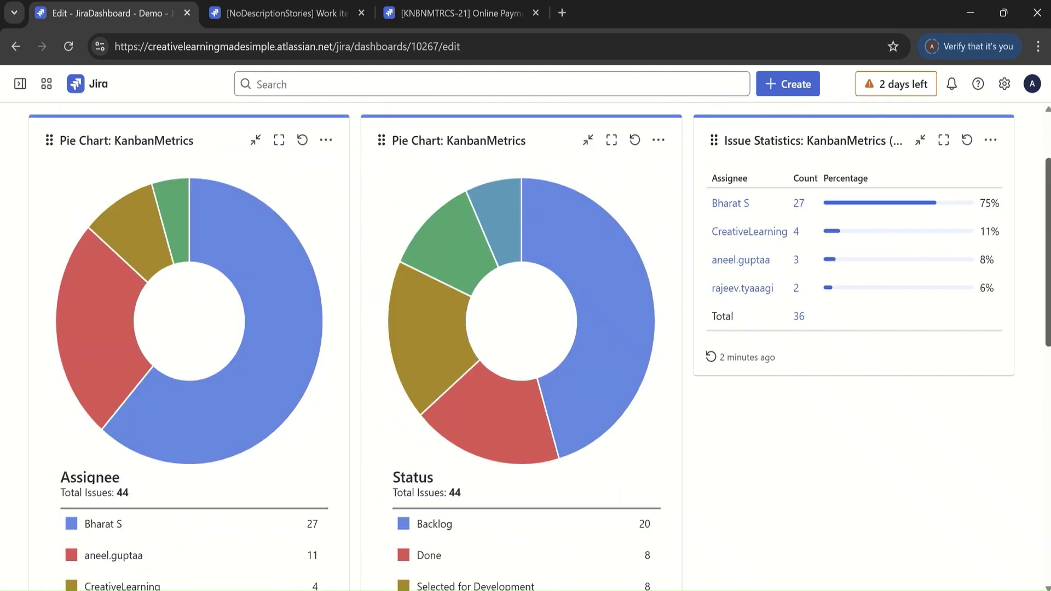
pyautogui.scroll(-4, 525, 345)
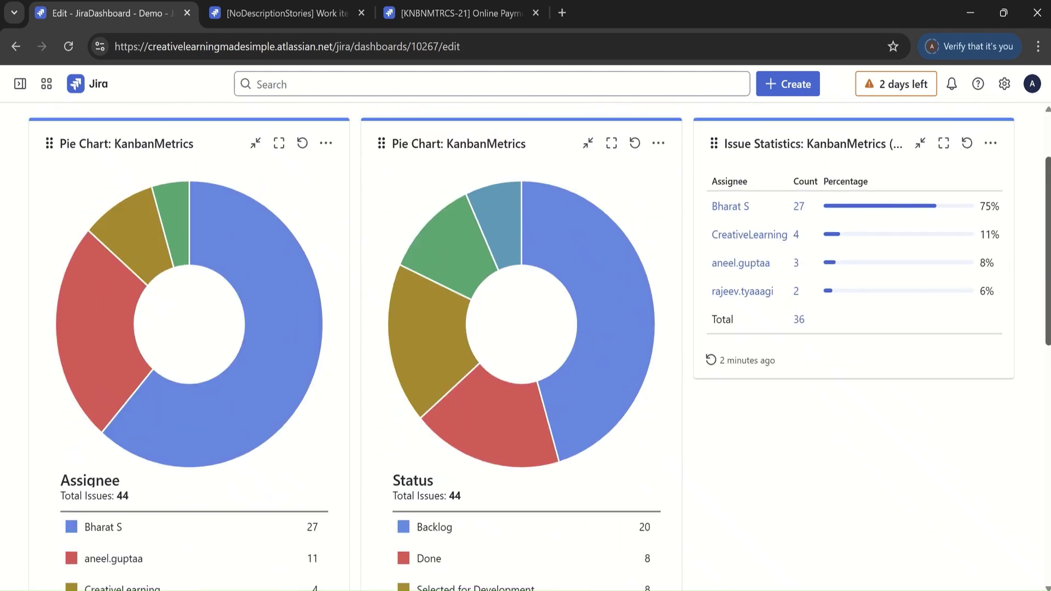
pyautogui.scroll(2, 540, 352)
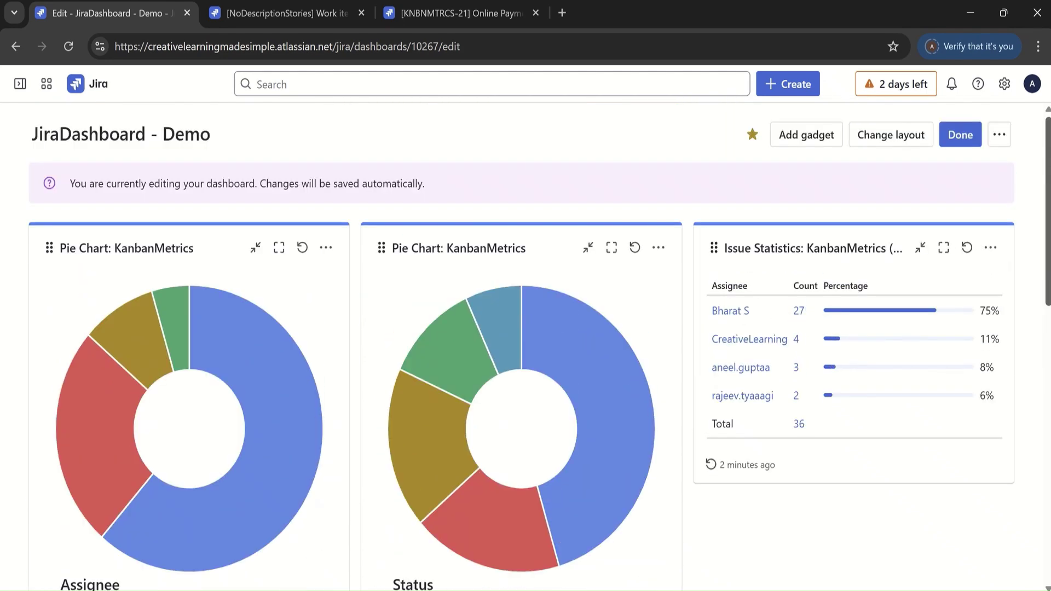
# Search gadgets for 'filter', add Filter Results below Issue Statistics, and close the panel.
pyautogui.click(814, 134)
pyautogui.click(876, 208)
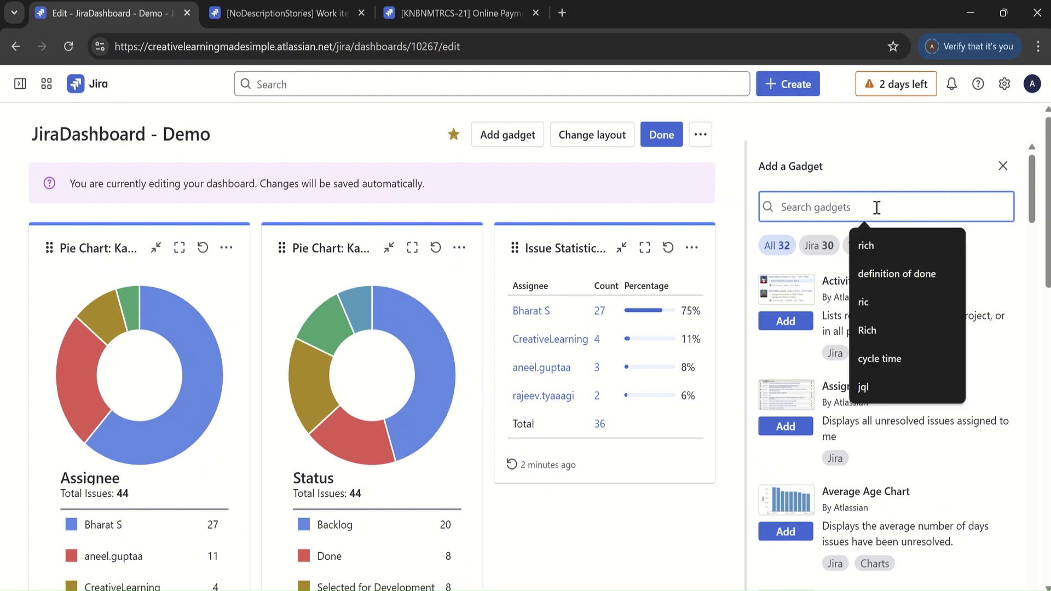
pyautogui.write('filter')
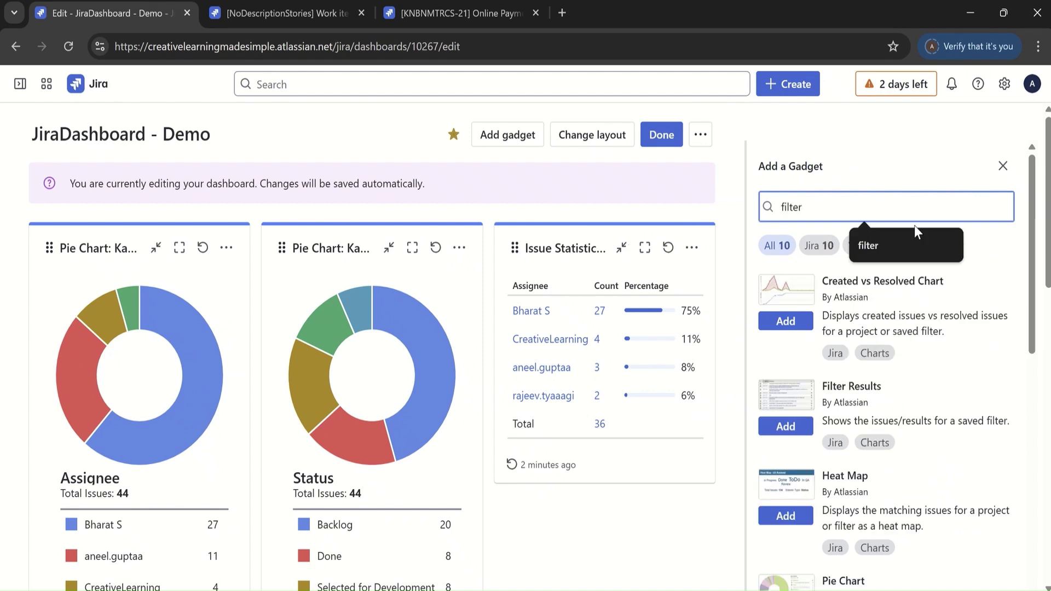
pyautogui.click(791, 428)
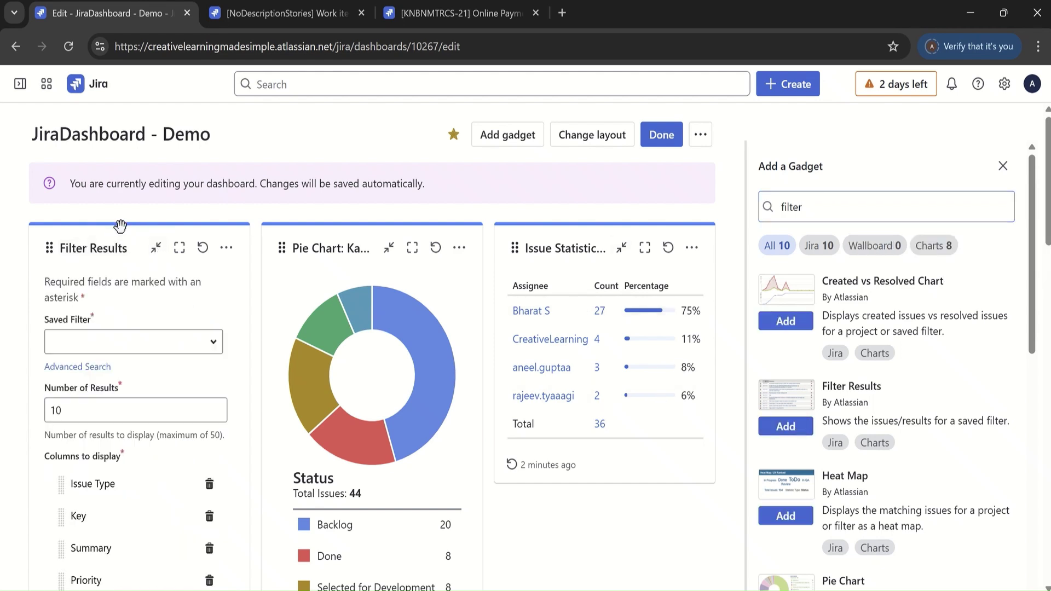
pyautogui.moveTo(123, 229); pyautogui.dragTo(598, 495)
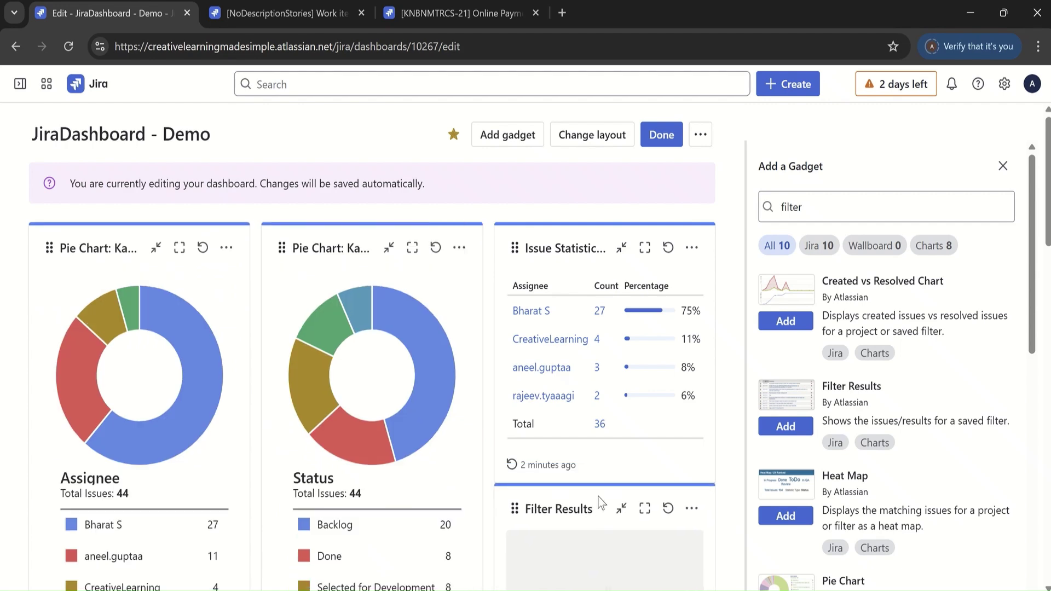
pyautogui.click(1002, 166)
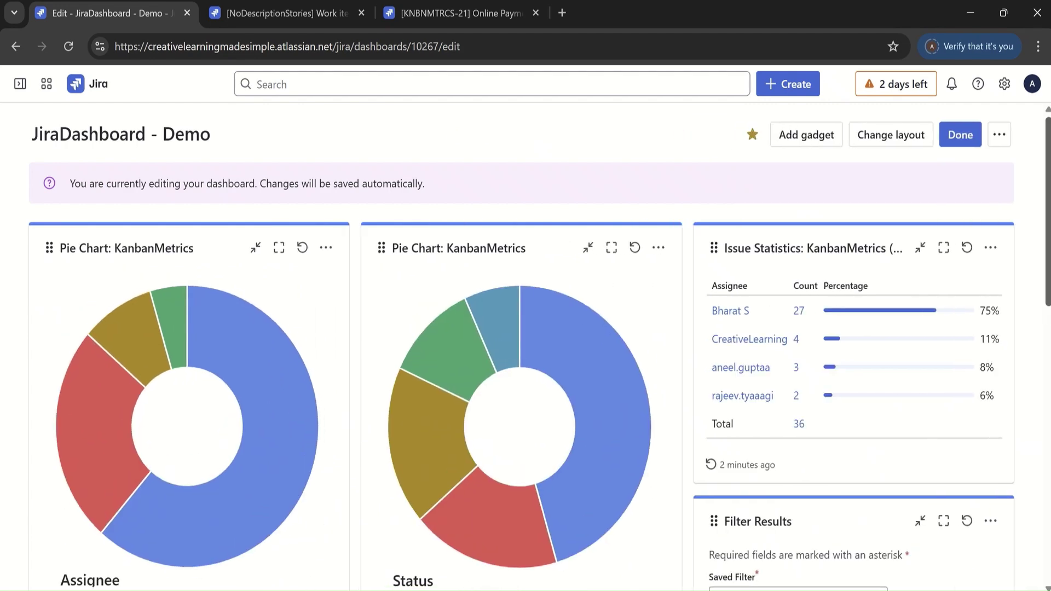
pyautogui.scroll(-7, 1046, 282)
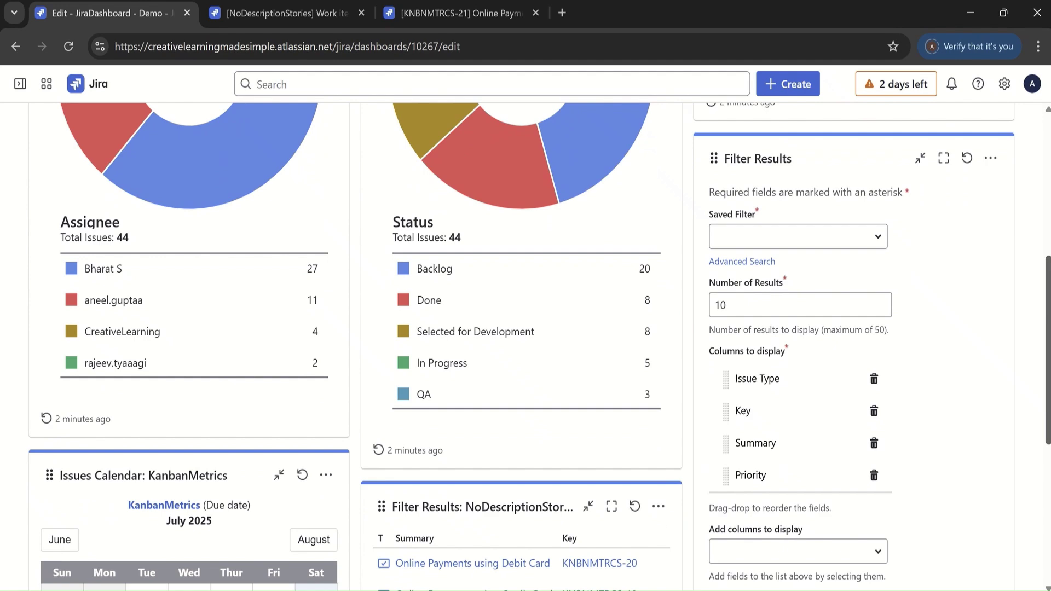
pyautogui.scroll(-3, 769, 376)
pyautogui.scroll(5, 769, 376)
pyautogui.scroll(-1, 770, 376)
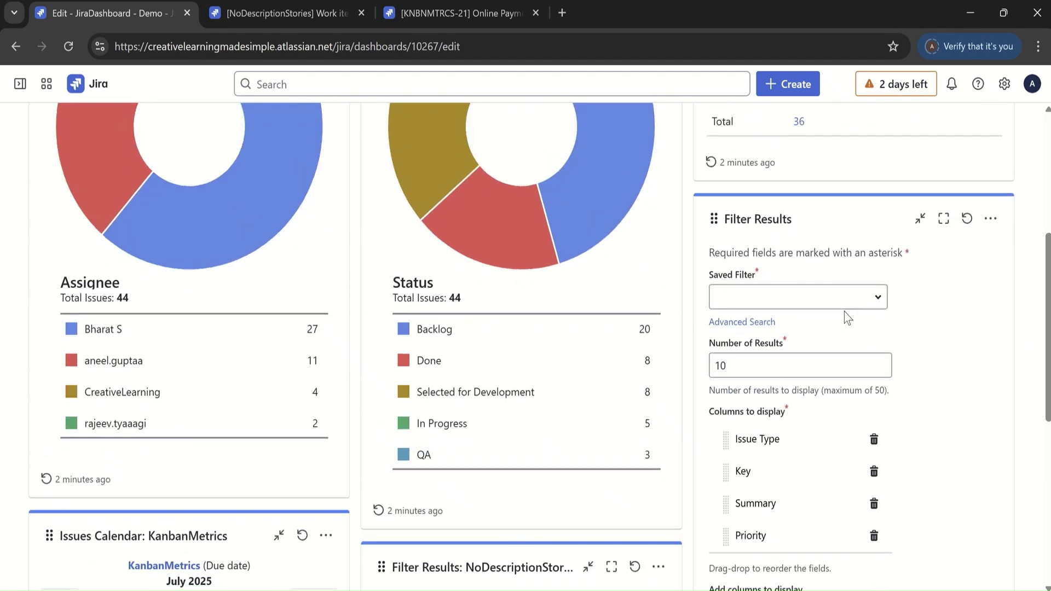
# Set it to NoStoryPoints, drop Priority, list Summary before Key, refresh every 15 minutes, and save.
pyautogui.click(878, 300)
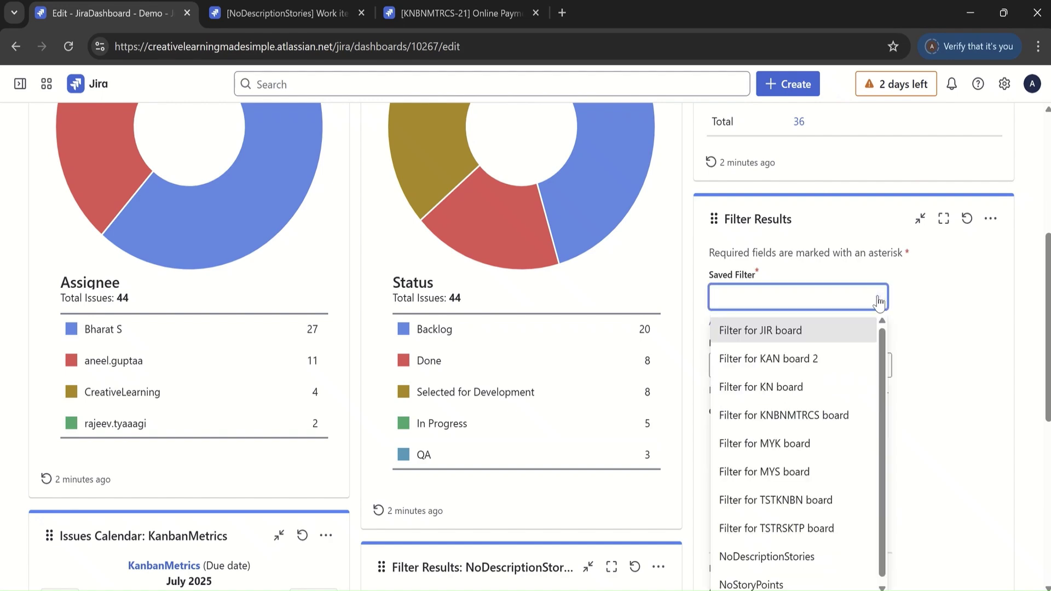
pyautogui.click(783, 582)
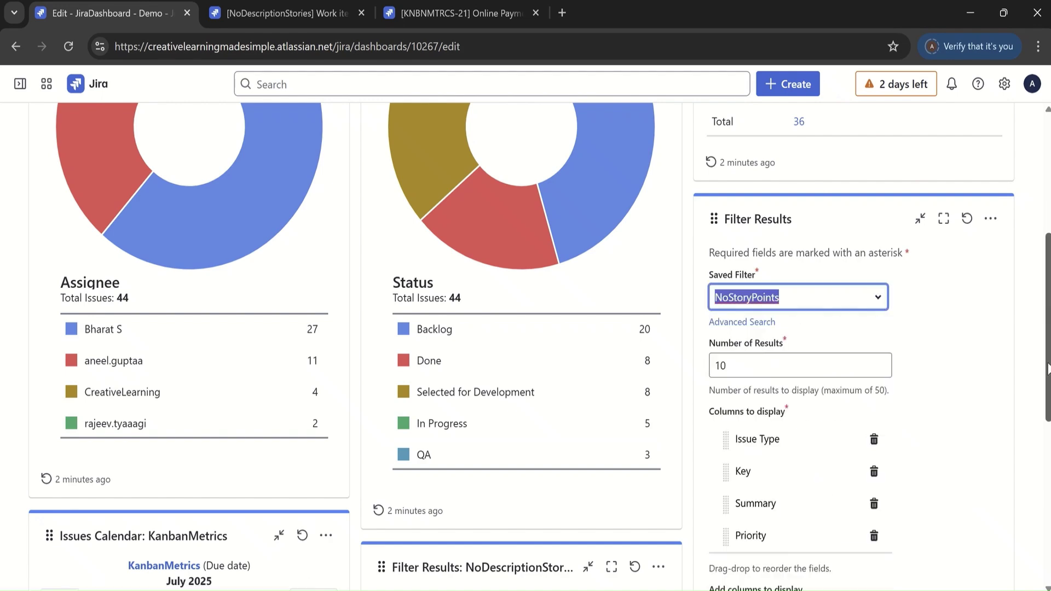
pyautogui.scroll(-4, 1048, 368)
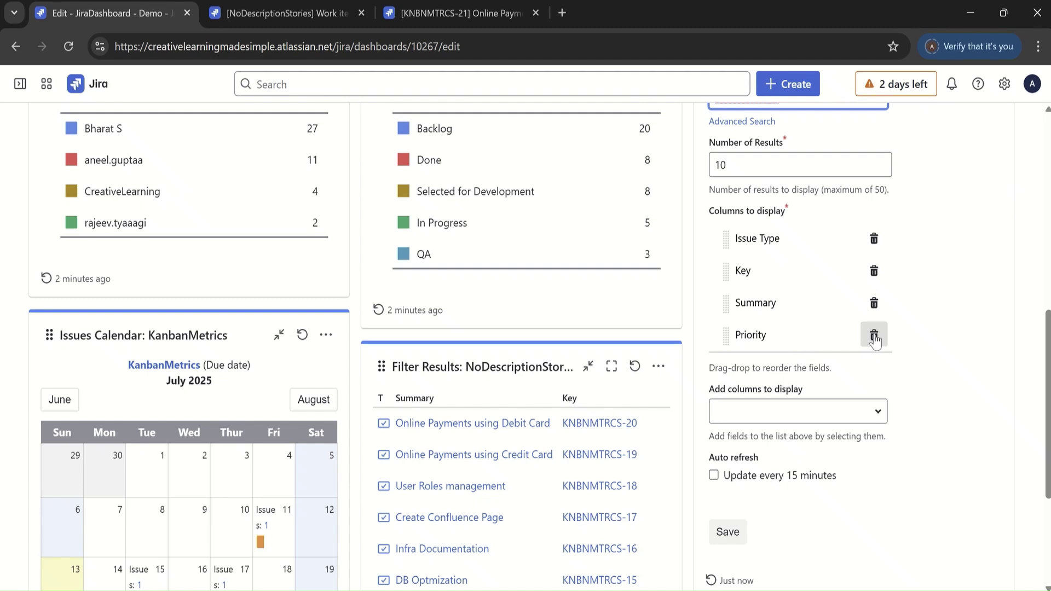
pyautogui.click(874, 335)
pyautogui.moveTo(726, 303); pyautogui.dragTo(727, 262)
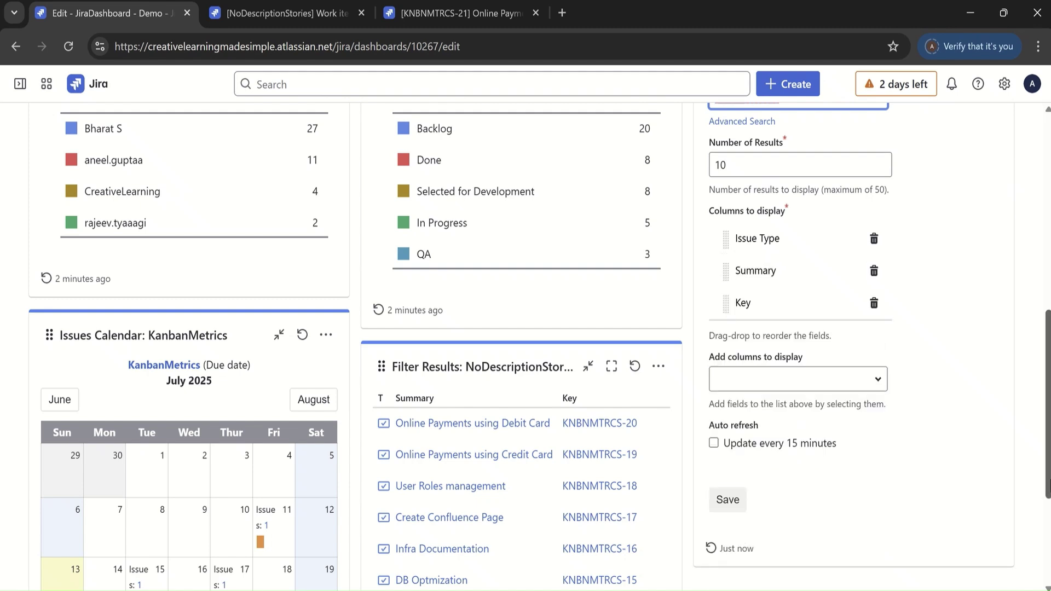
pyautogui.scroll(-1, 717, 400)
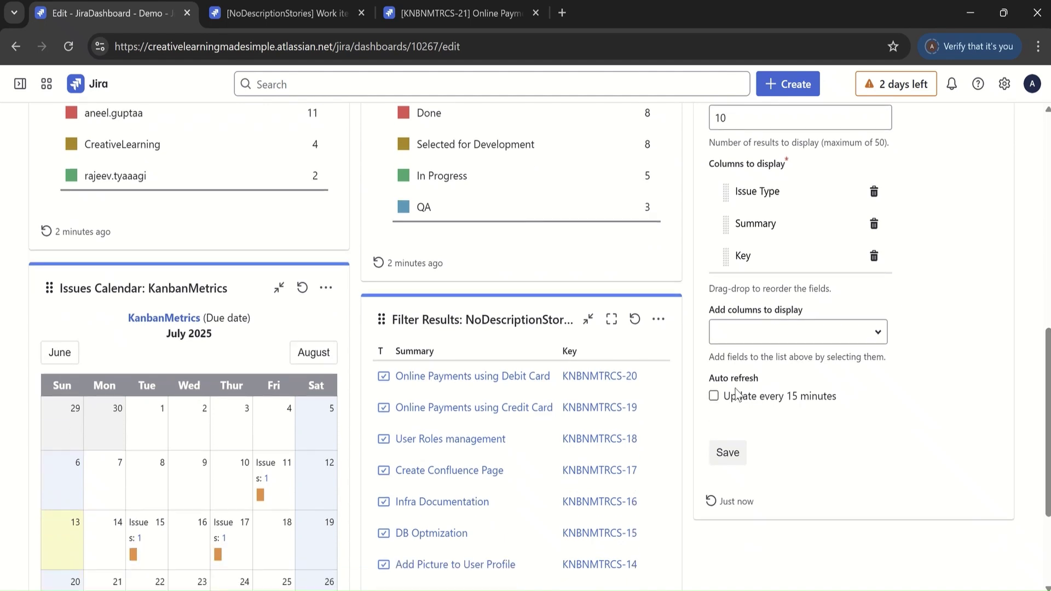
pyautogui.click(714, 397)
pyautogui.click(728, 452)
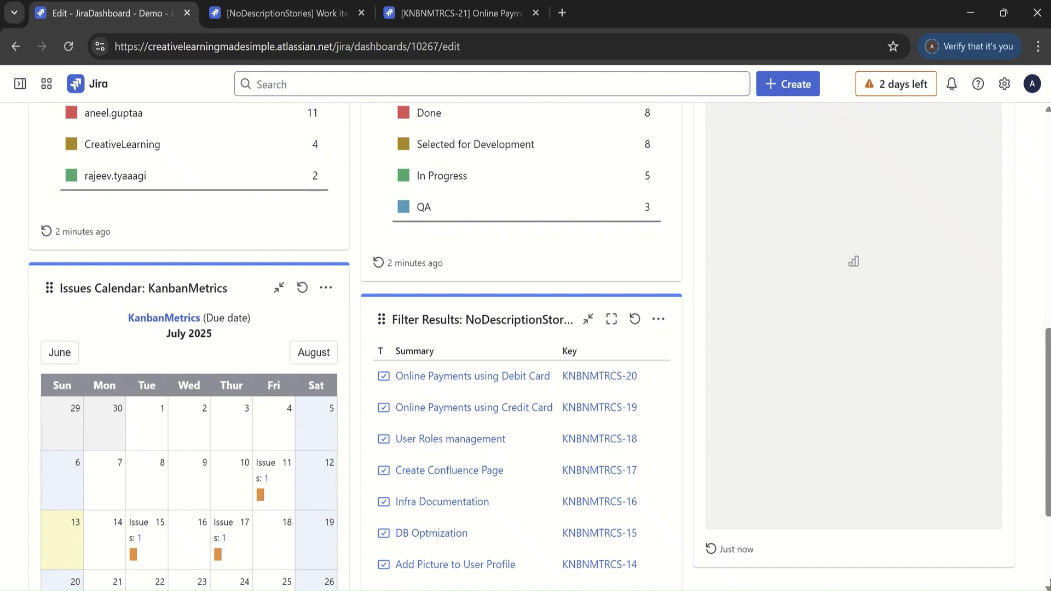
pyautogui.scroll(5, 526, 345)
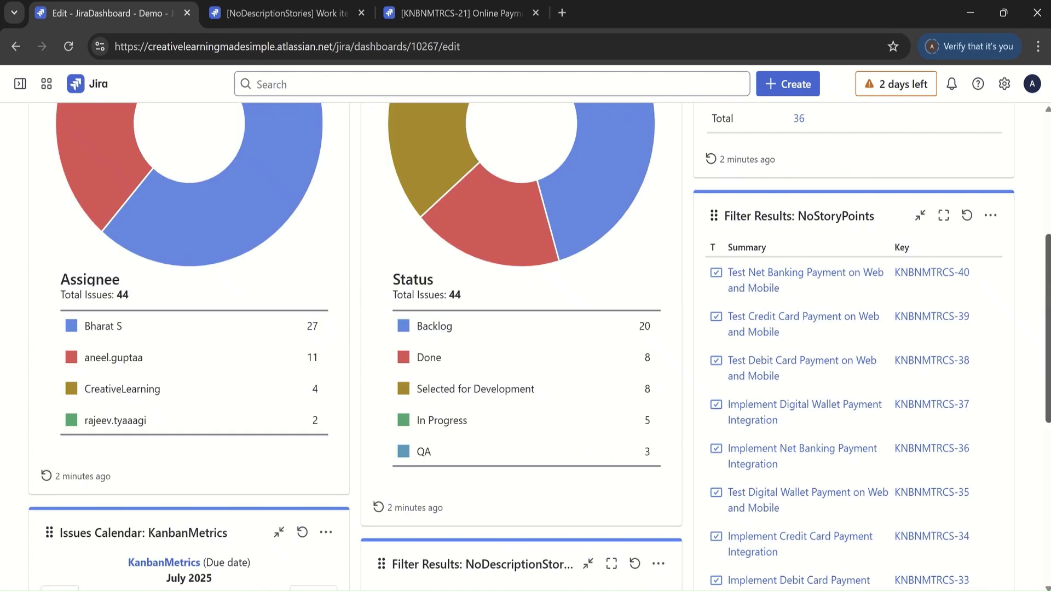
pyautogui.scroll(-1, 526, 345)
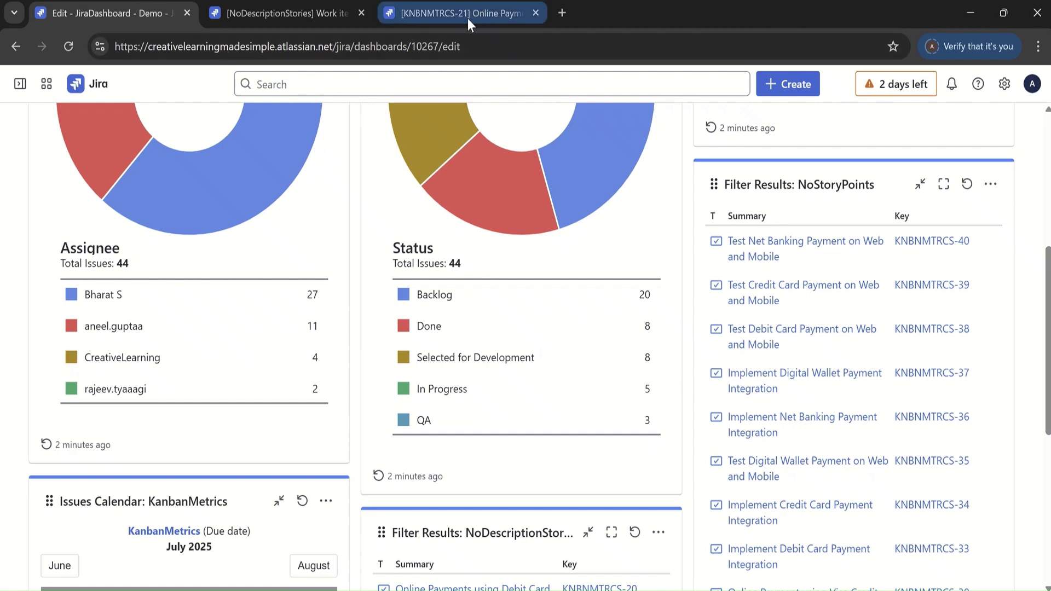
pyautogui.click(308, 12)
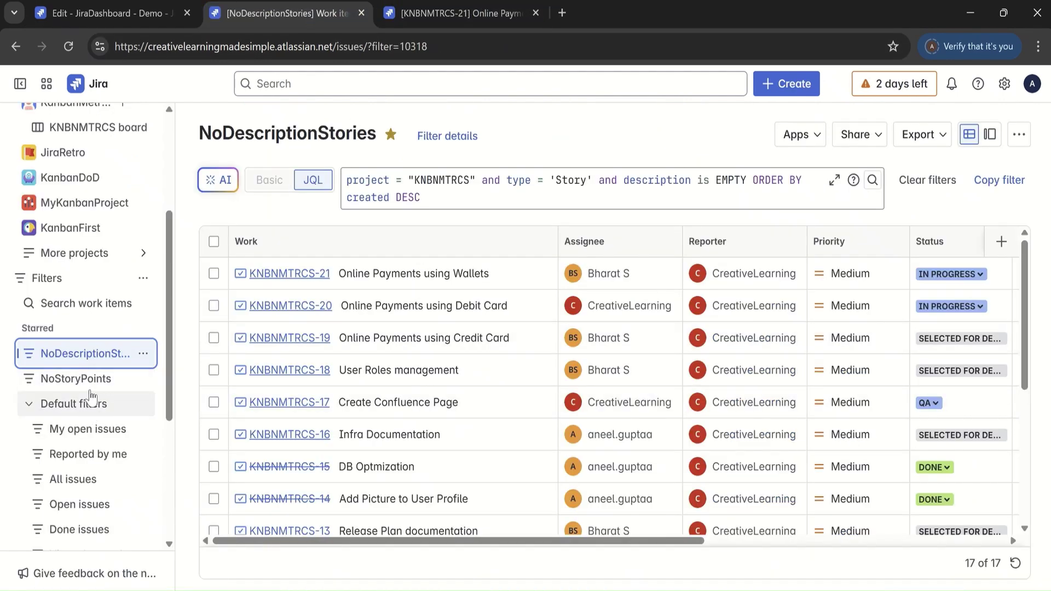
pyautogui.click(76, 377)
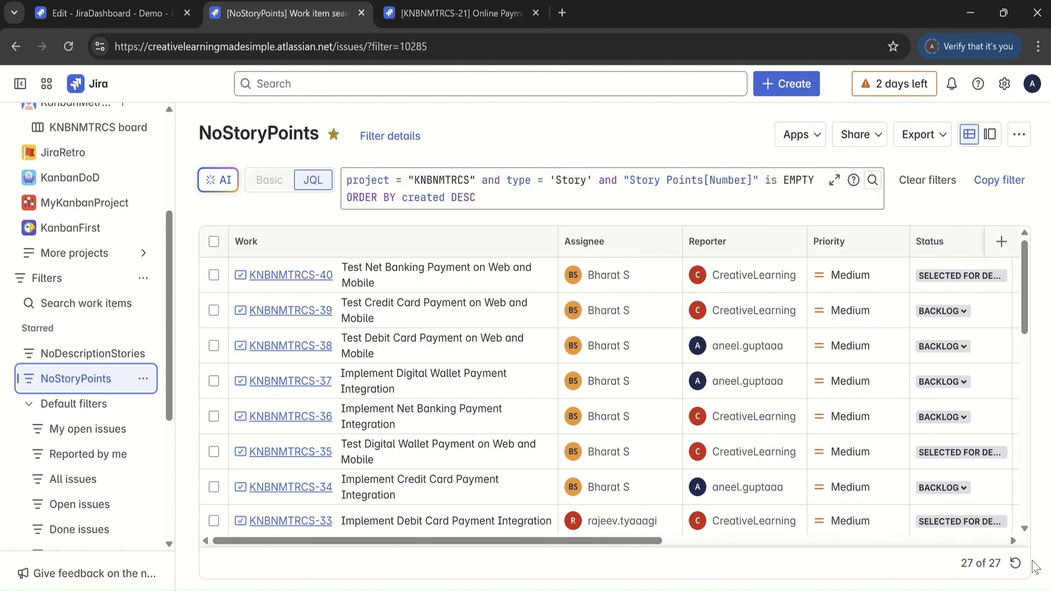
pyautogui.click(131, 11)
pyautogui.scroll(-5, 766, 383)
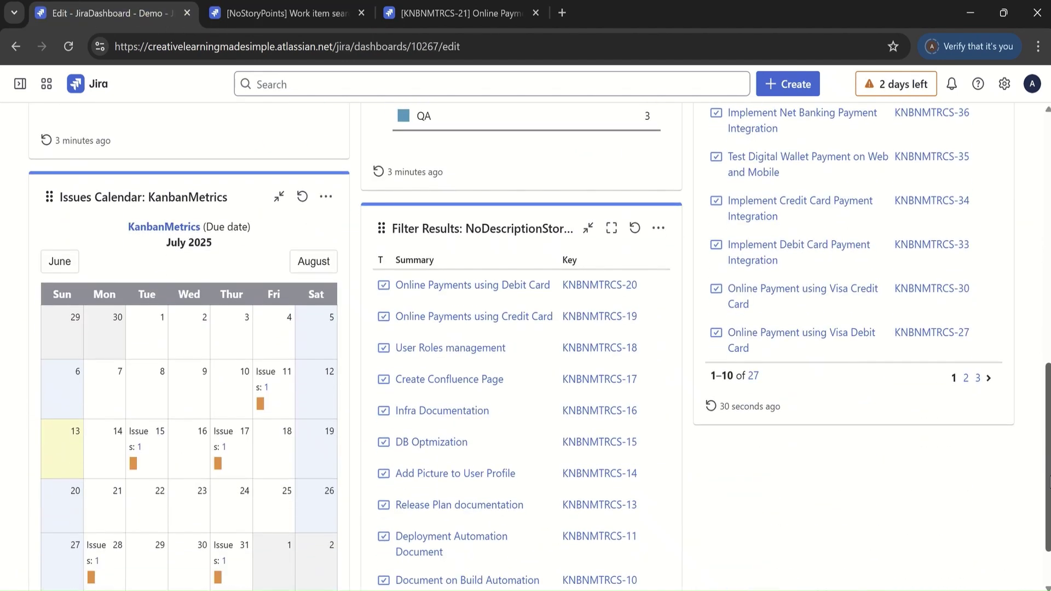
pyautogui.scroll(5, 904, 284)
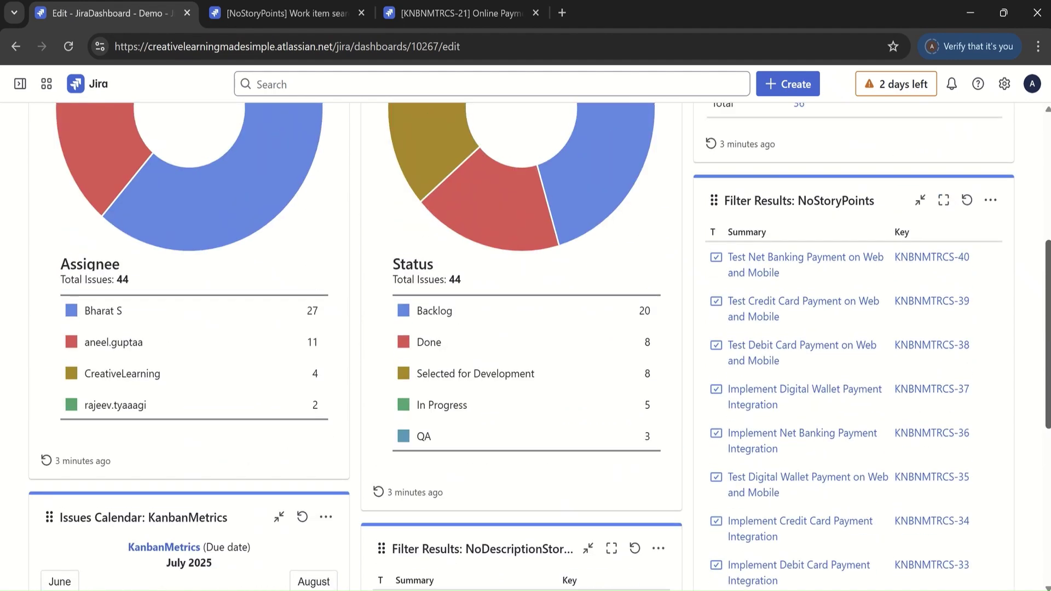
# Open KNBNMTRCS-40 in a new tab and set its Story Points to 5.
pyautogui.rightClick(922, 262)
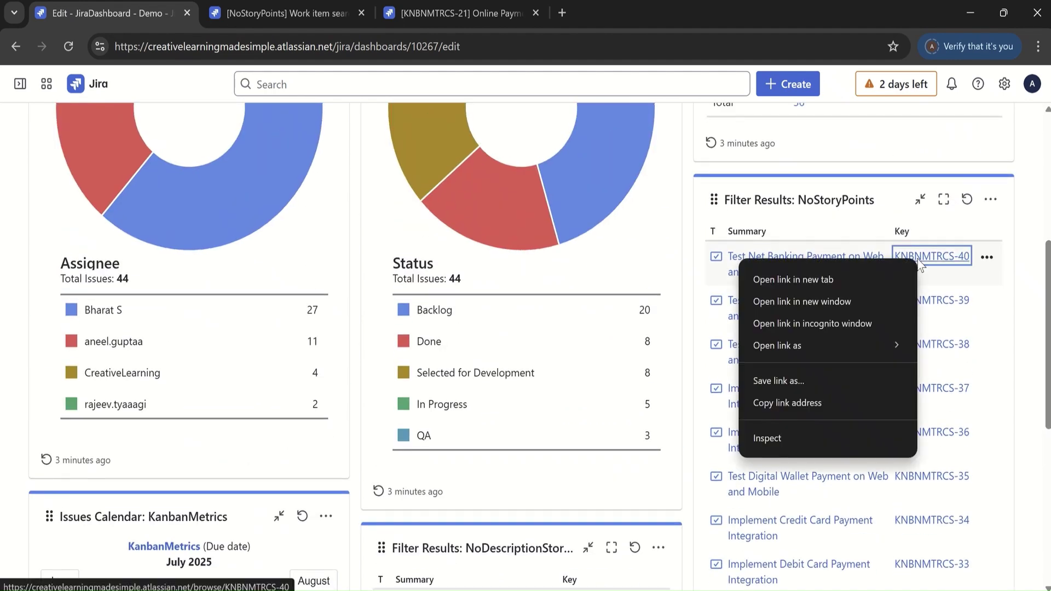
pyautogui.click(829, 275)
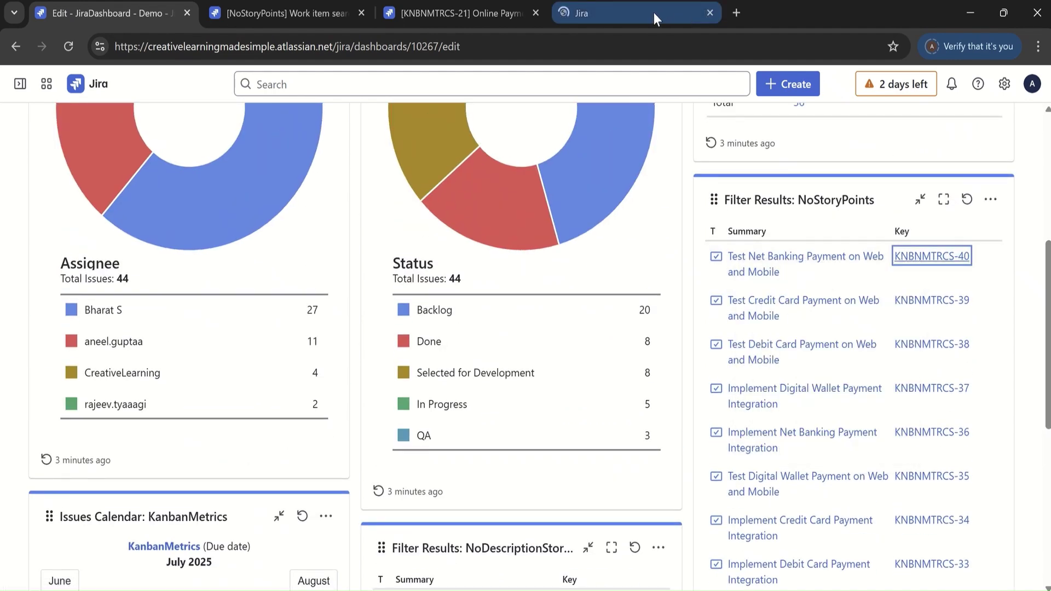
pyautogui.click(654, 12)
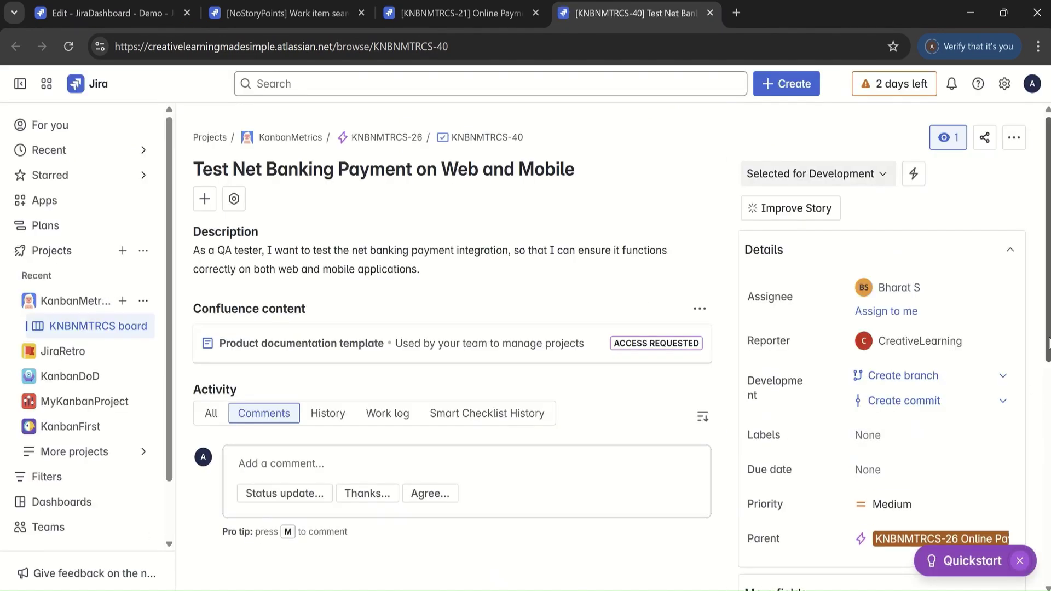
pyautogui.moveTo(1049, 345); pyautogui.dragTo(1049, 473)
pyautogui.click(866, 390)
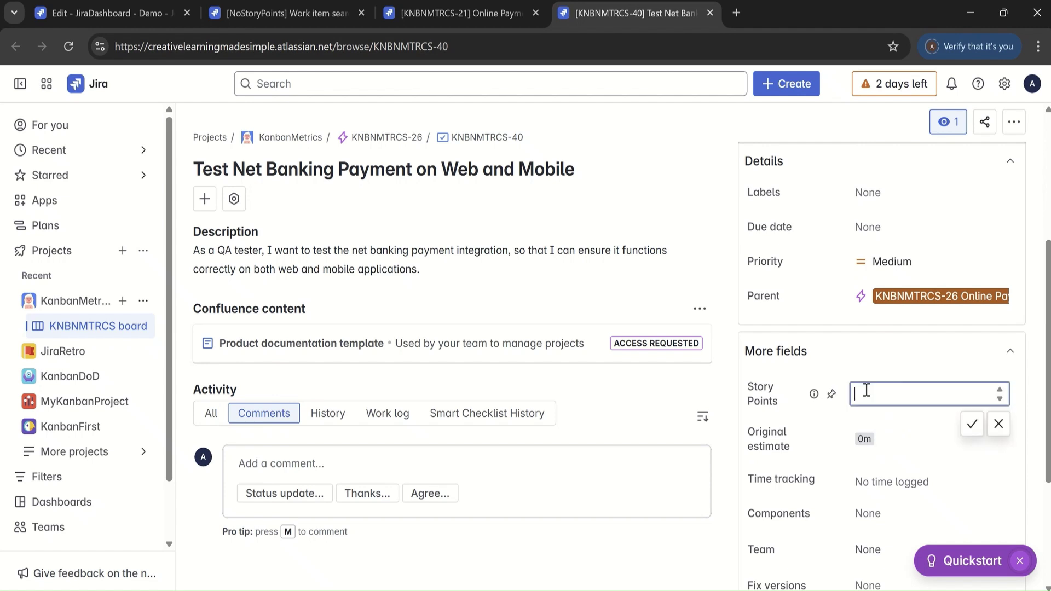
pyautogui.write('5')
pyautogui.click(972, 424)
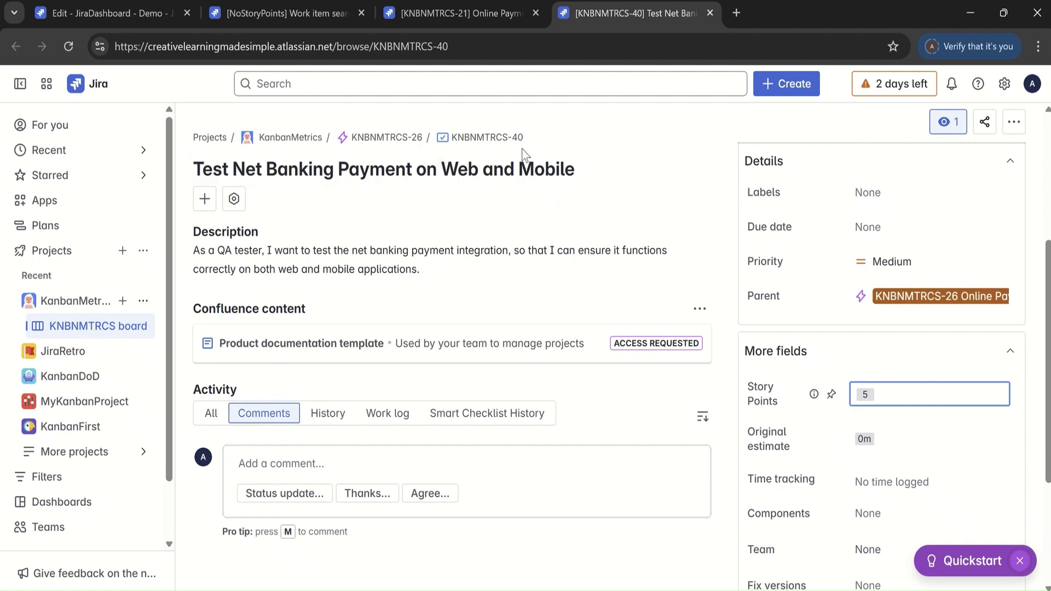
# Back on the dashboard, refresh the NoStoryPoints gadget so it lists 26 issues.
pyautogui.click(133, 15)
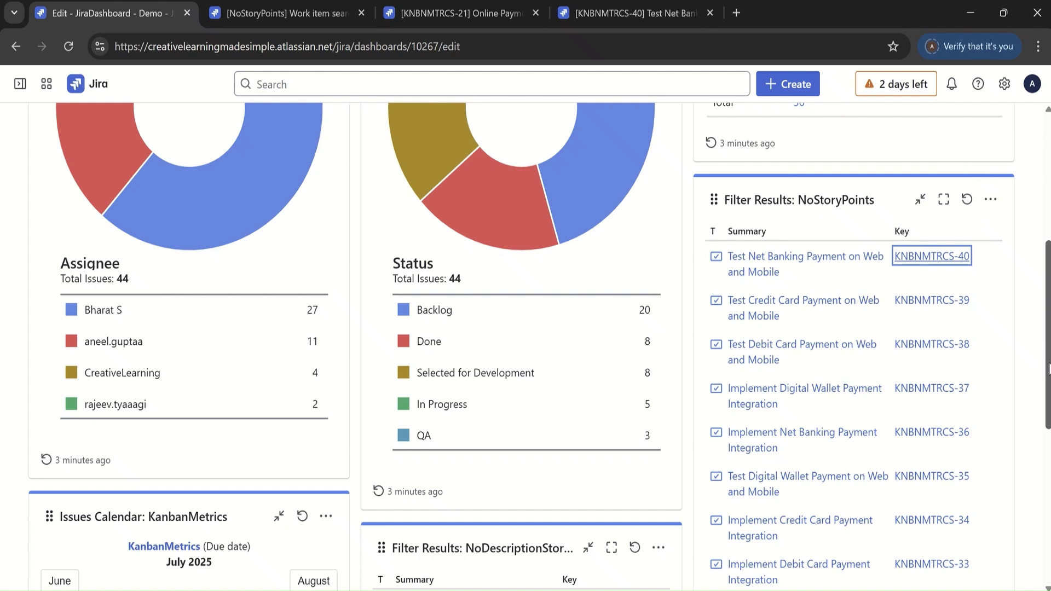
pyautogui.scroll(-4, 874, 479)
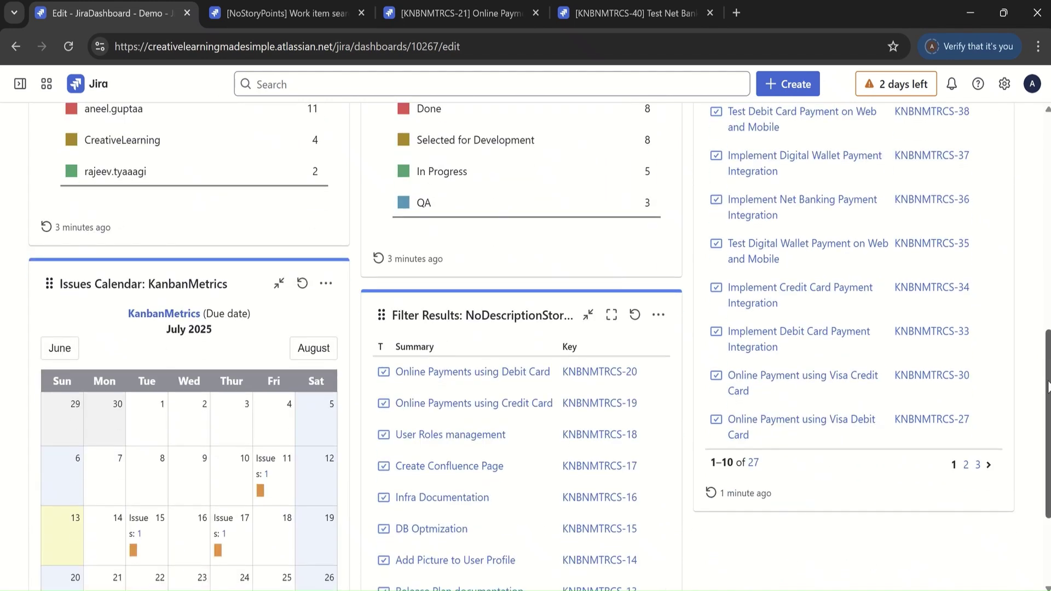
pyautogui.scroll(5, 1047, 386)
pyautogui.click(966, 263)
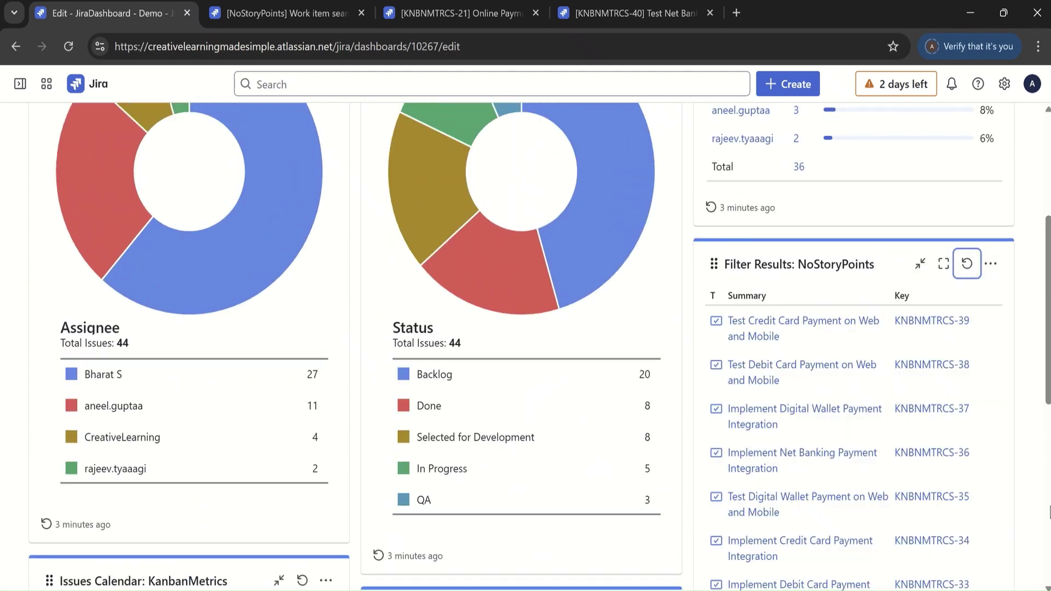
pyautogui.scroll(-5, 1046, 413)
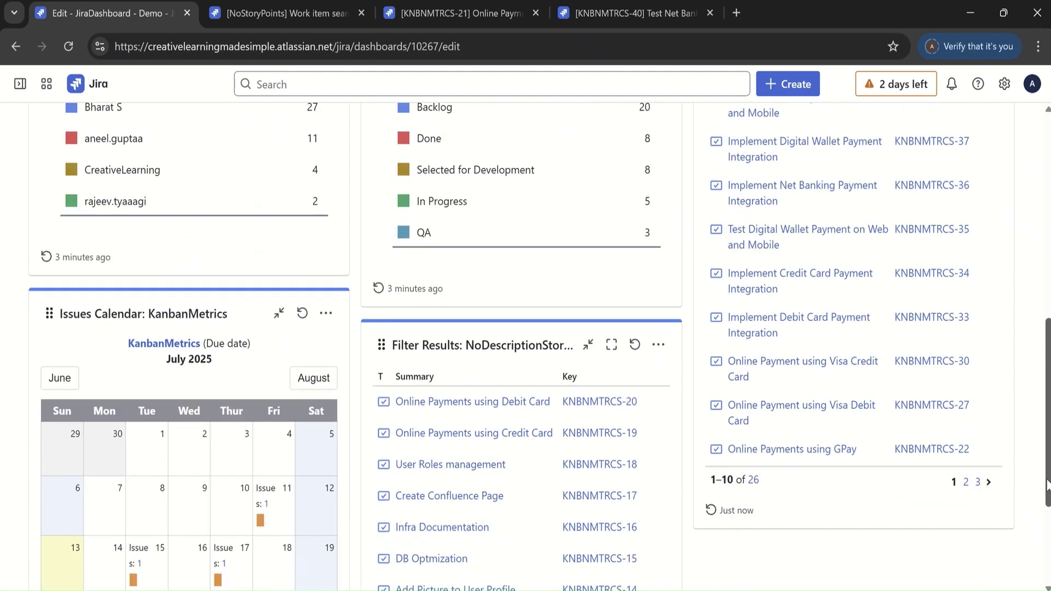
pyautogui.scroll(6, 1047, 484)
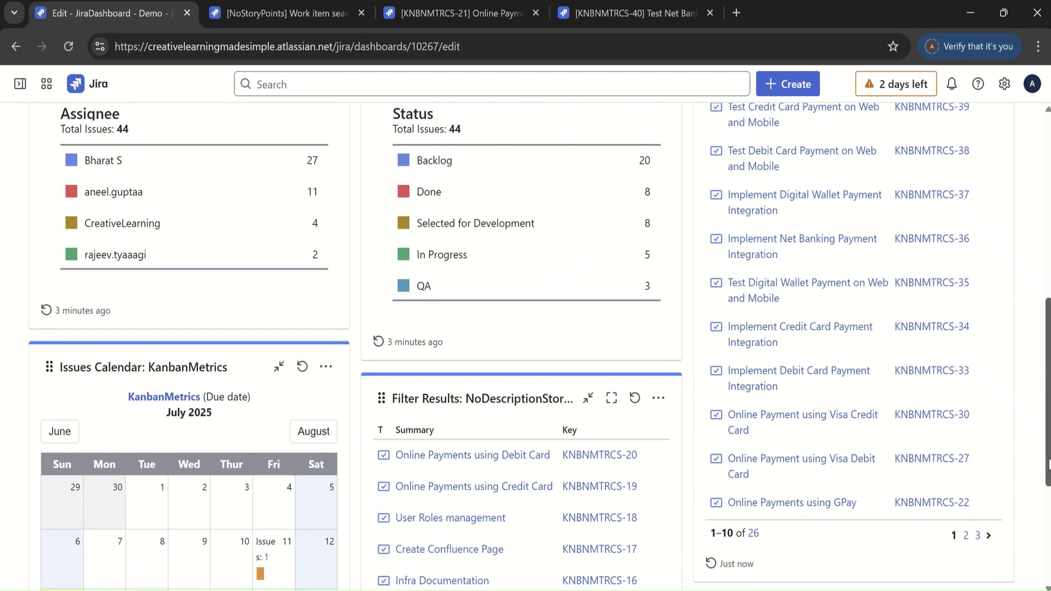
pyautogui.scroll(2, 1047, 328)
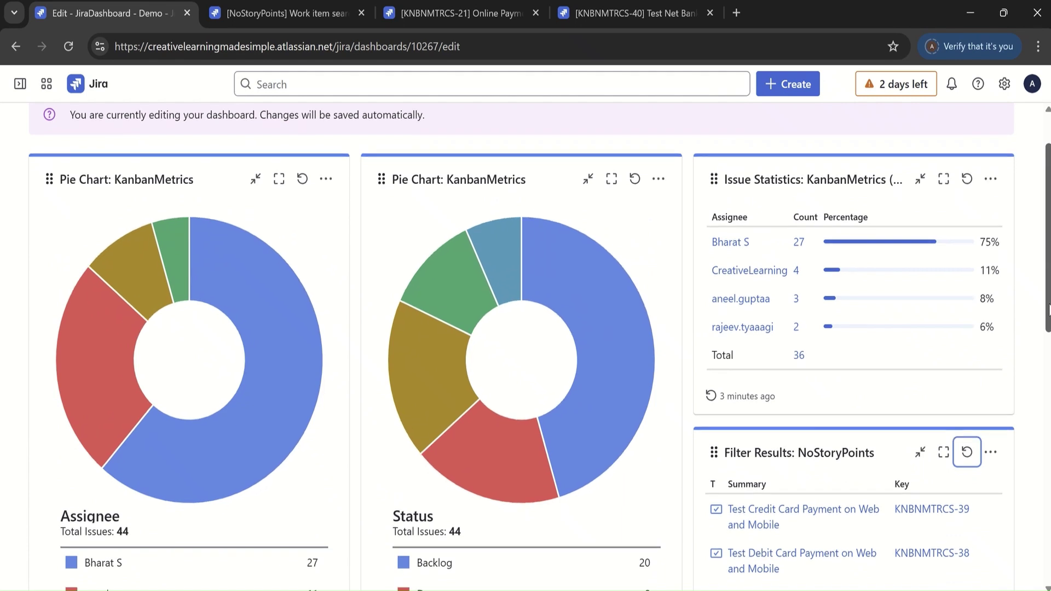
# Retitle the first pie chart gadget 'Pie Chart: Assignee'.
pyautogui.click(202, 181)
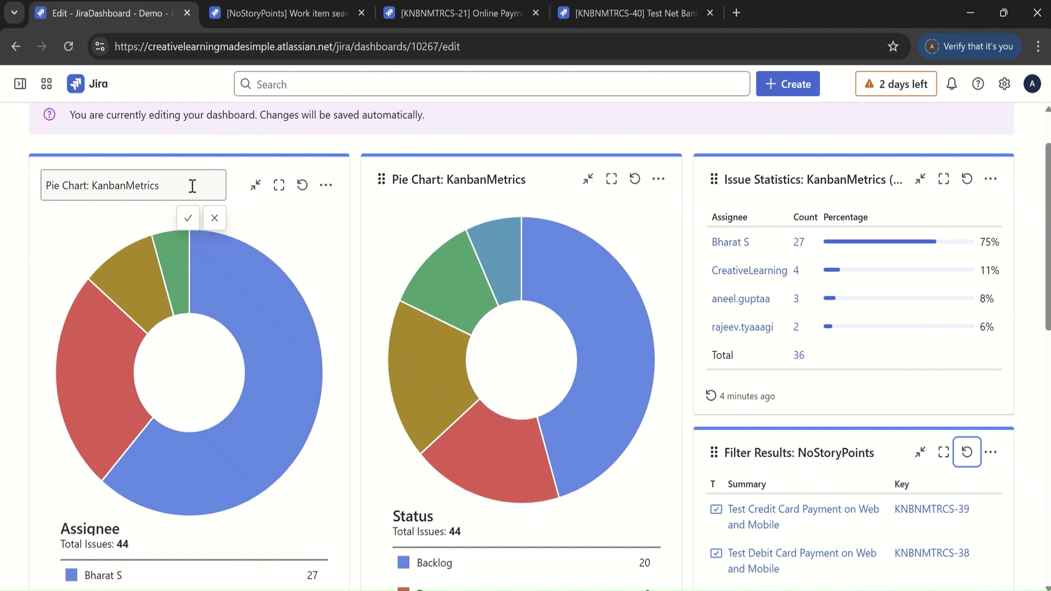
pyautogui.tripleClick(186, 183)
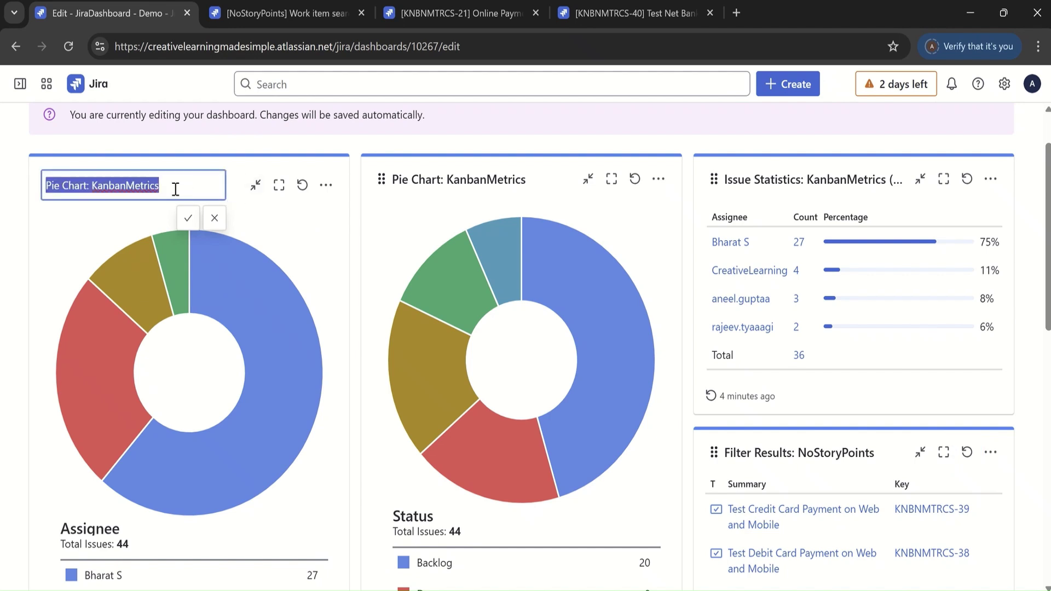
pyautogui.doubleClick(121, 187)
pyautogui.write('Assign')
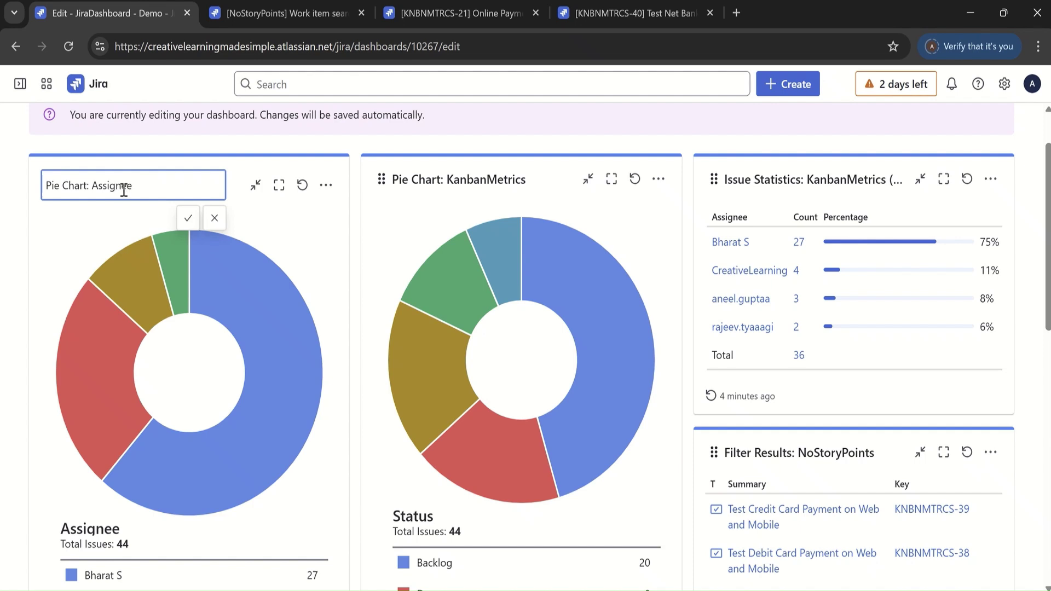
pyautogui.write('ee')
pyautogui.click(188, 218)
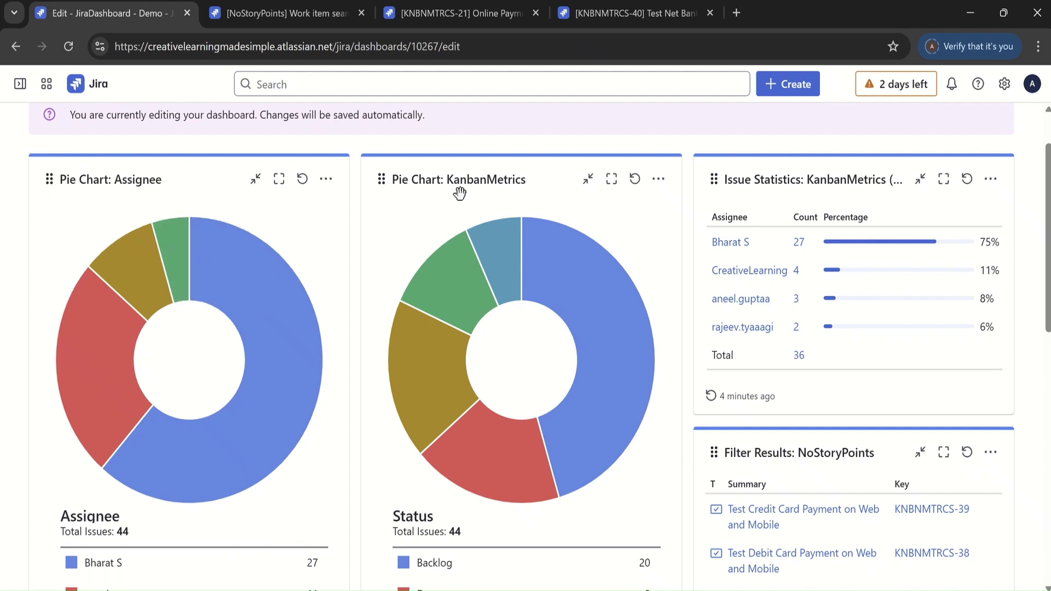
# Replace KanbanMetrics in the second pie chart's title with 'Work Item Status'.
pyautogui.click(489, 179)
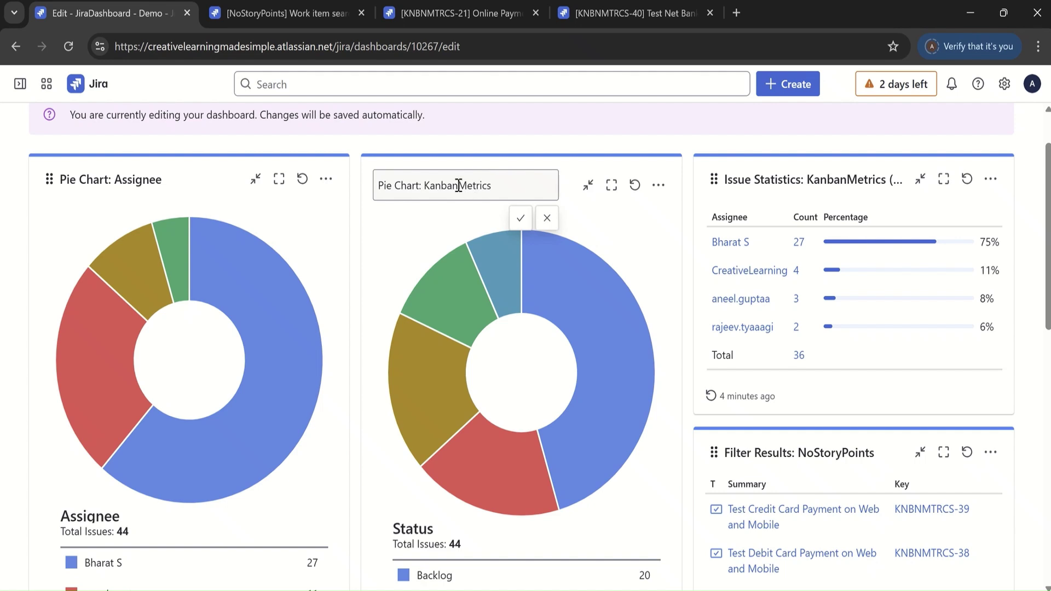
pyautogui.doubleClick(459, 185)
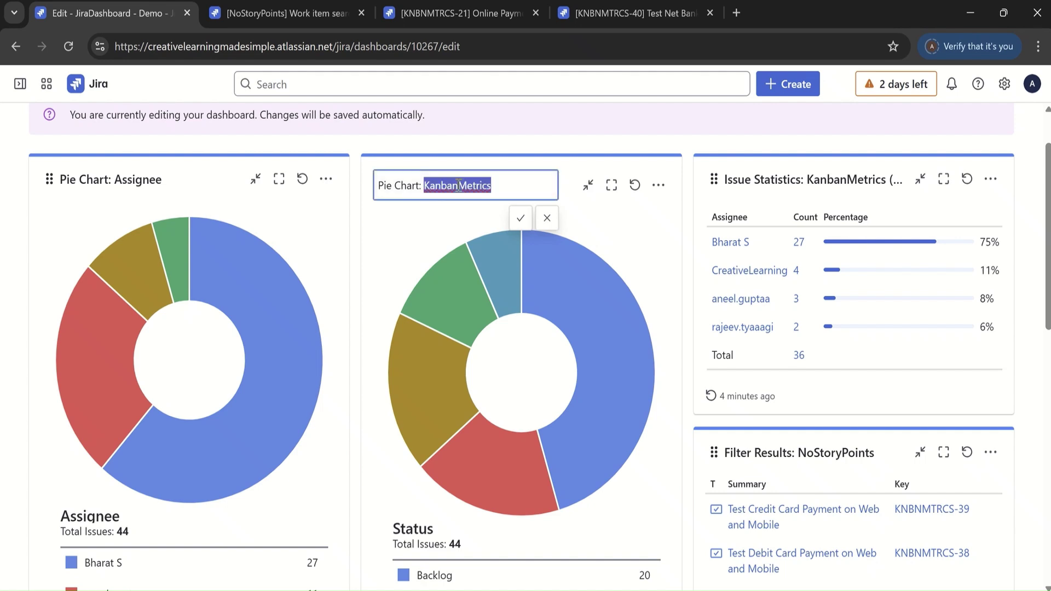
pyautogui.write('Work It')
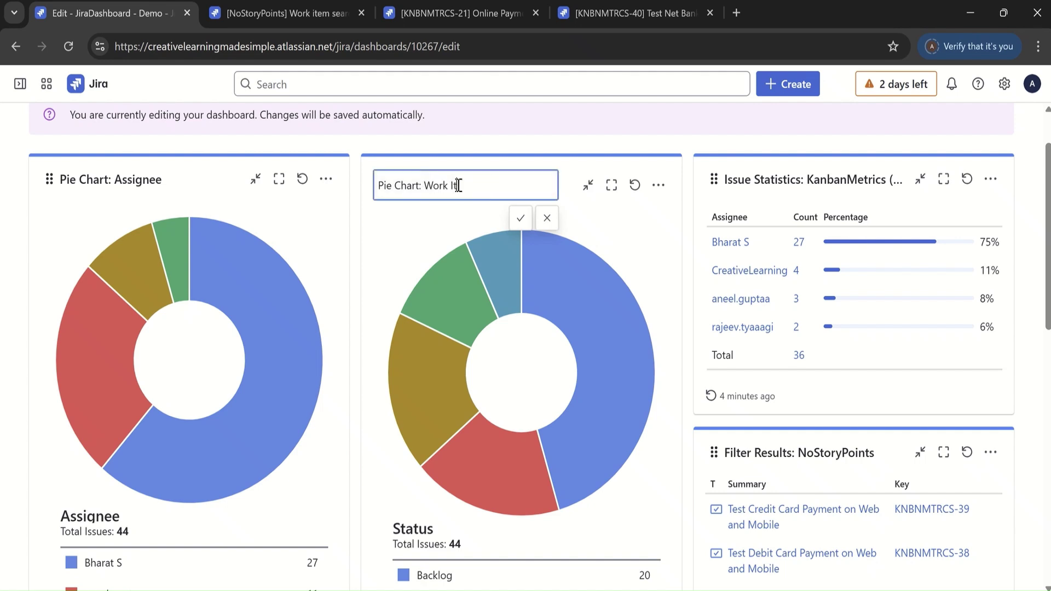
pyautogui.write('em Status')
pyautogui.click(520, 217)
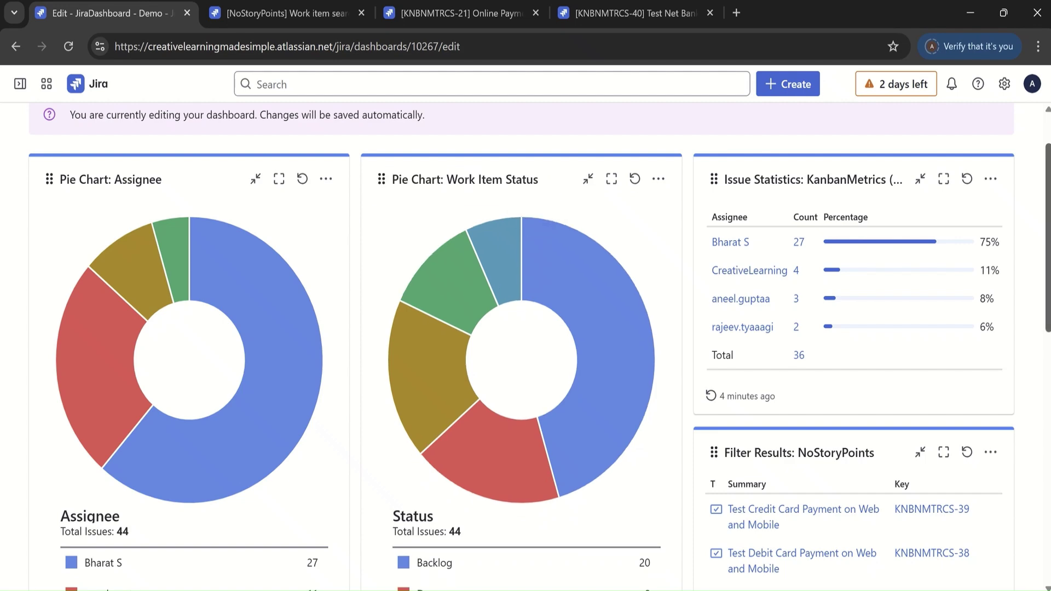
# Retitle the calendar gadget 'Issues Calendar: Due Dates'.
pyautogui.scroll(-12, 167, 189)
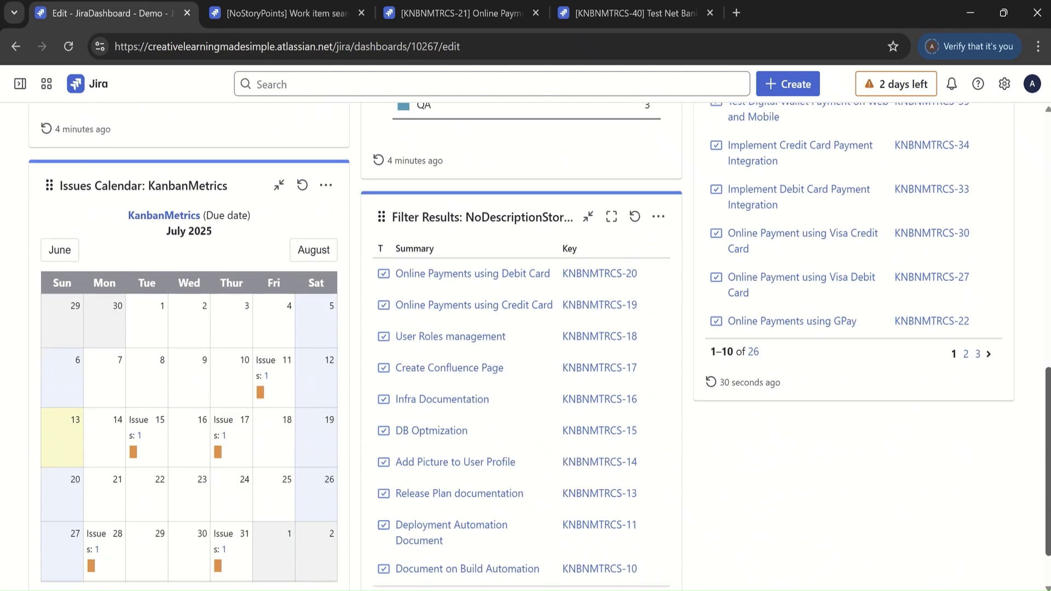
pyautogui.click(167, 189)
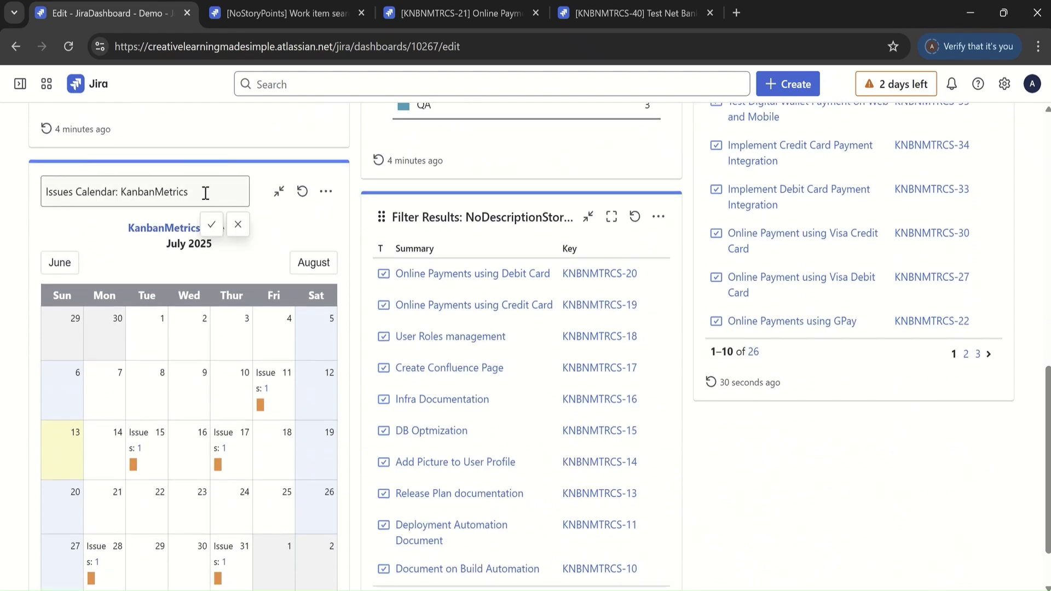
pyautogui.doubleClick(141, 192)
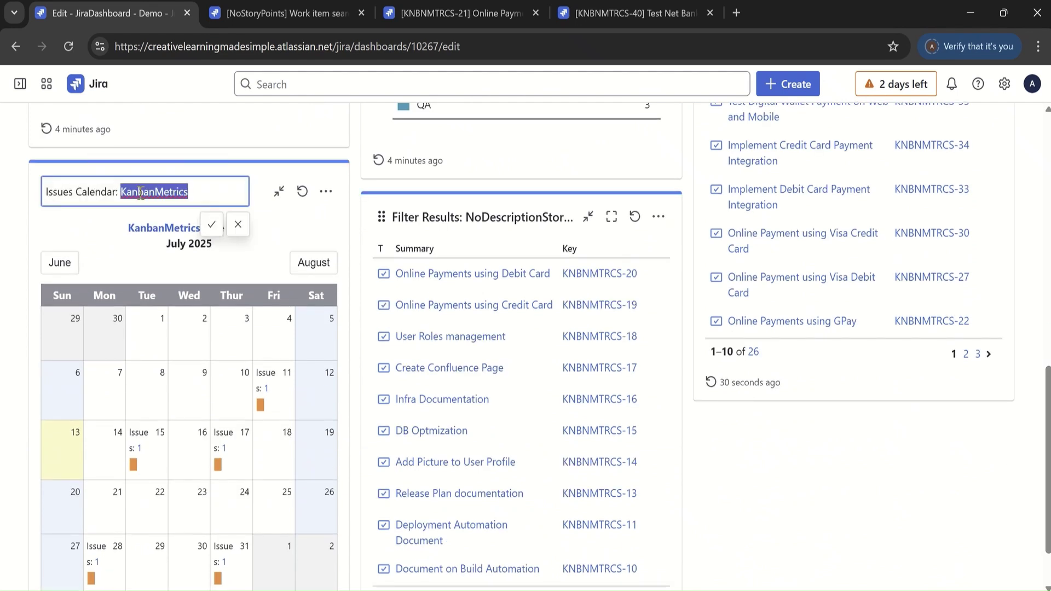
pyautogui.write('Due Dates')
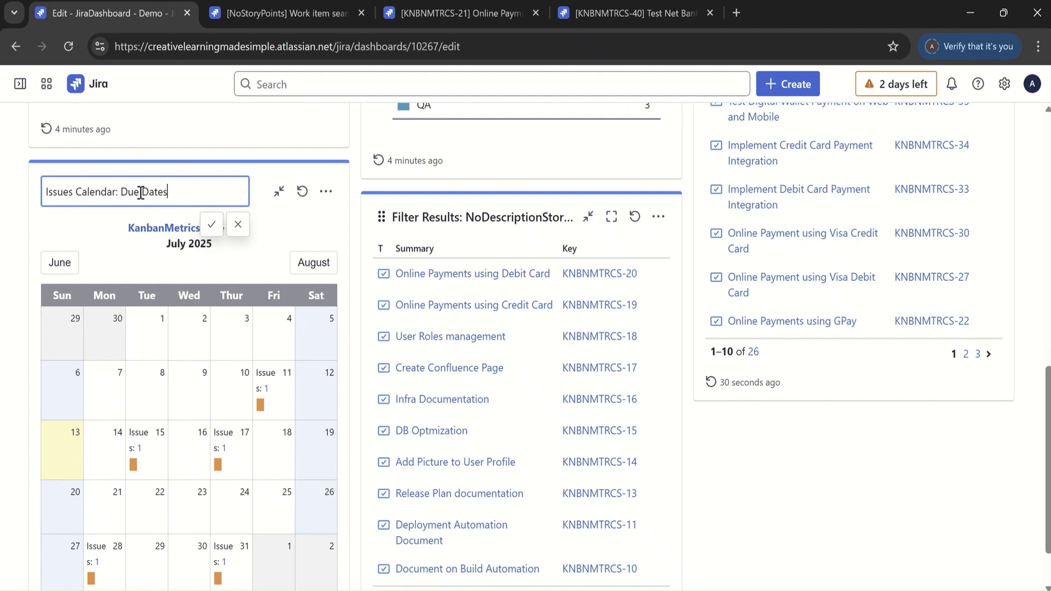
pyautogui.click(211, 224)
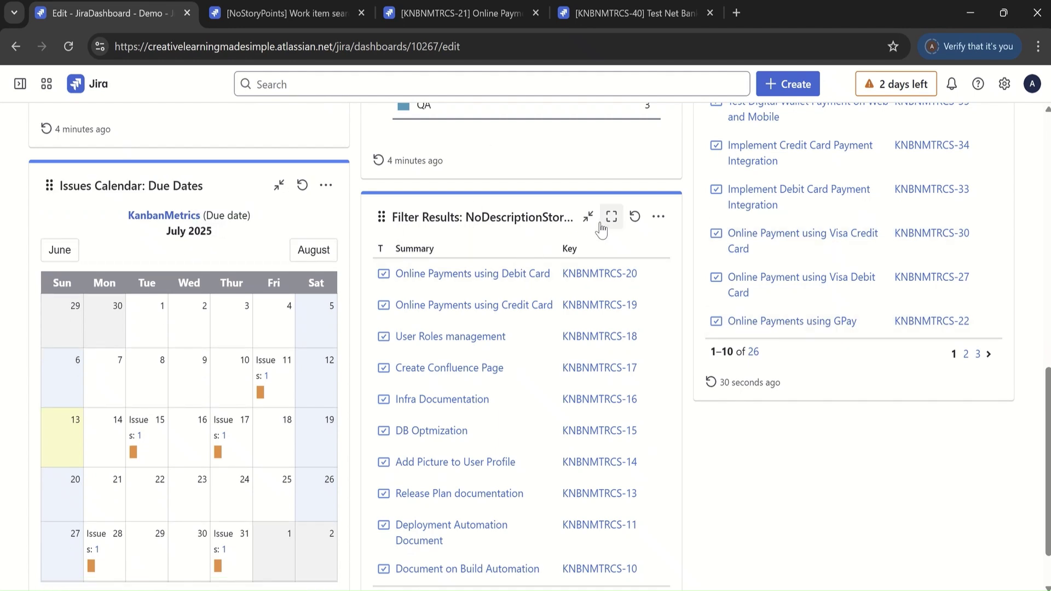
# Rename the NoDescriptionStories gadget to 'Backlog Health: No Description'.
pyautogui.click(504, 217)
pyautogui.tripleClick(545, 226)
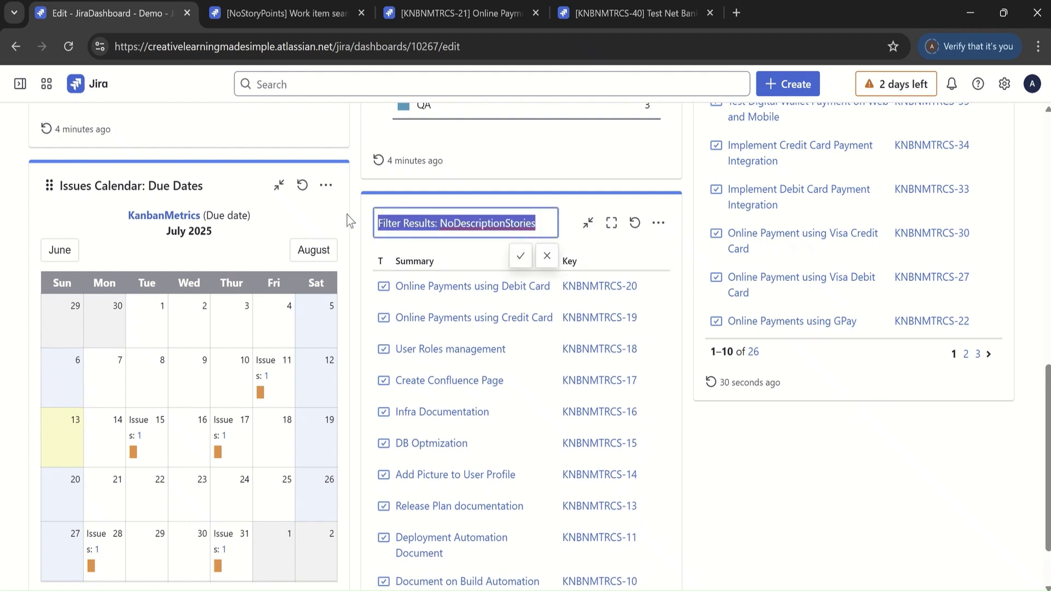
pyautogui.write('Backlo')
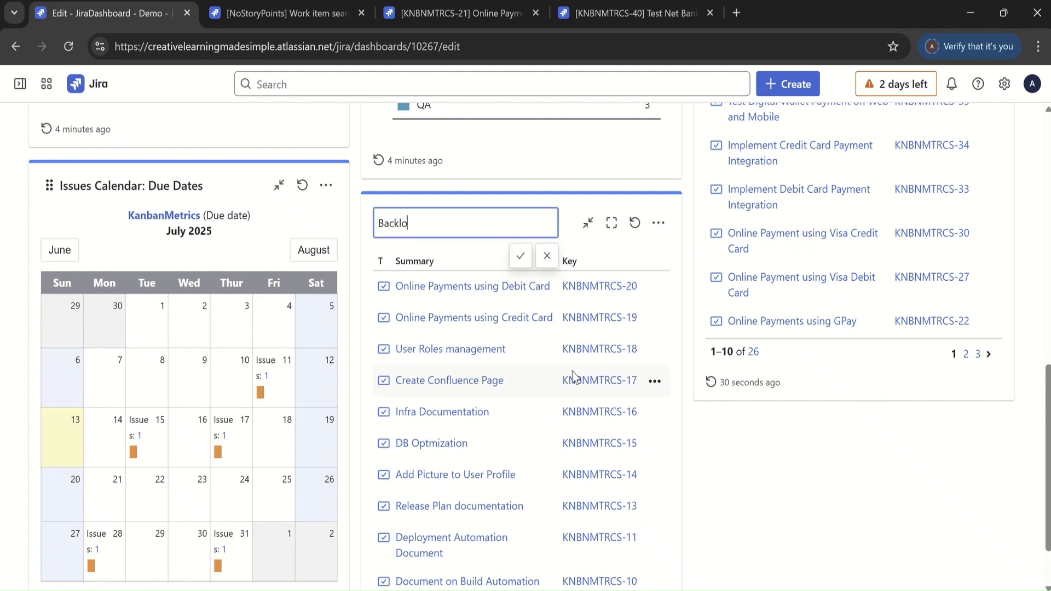
pyautogui.write('g Health: No Descript')
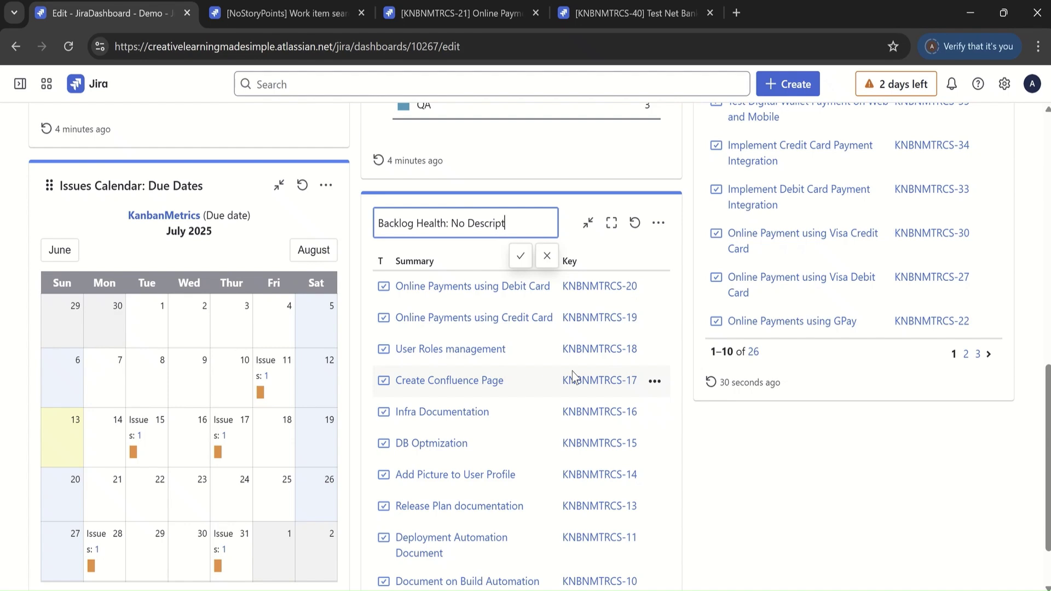
pyautogui.write('ion')
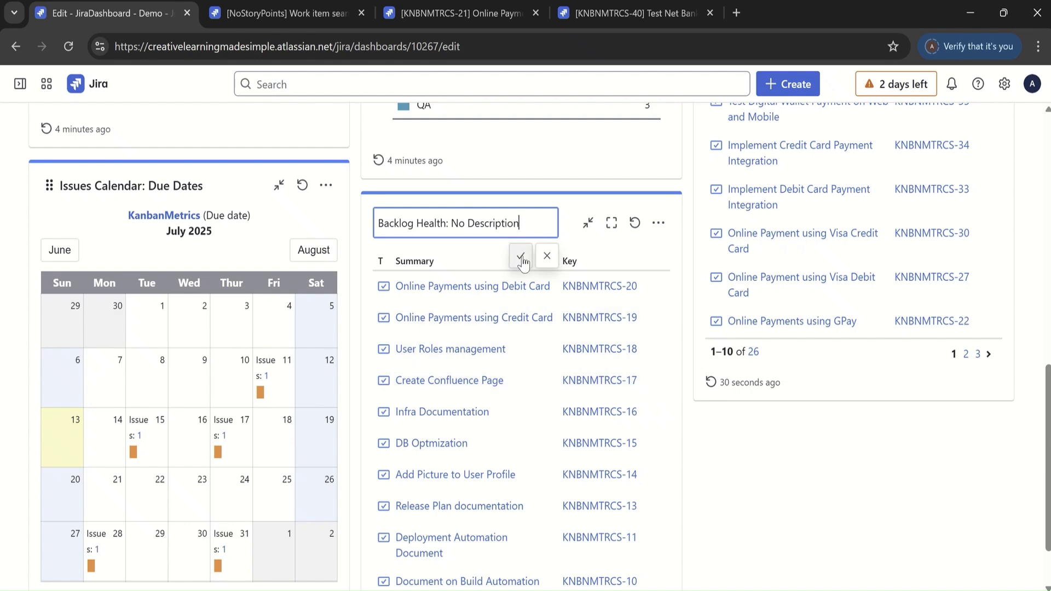
pyautogui.click(520, 255)
pyautogui.scroll(7, 1049, 401)
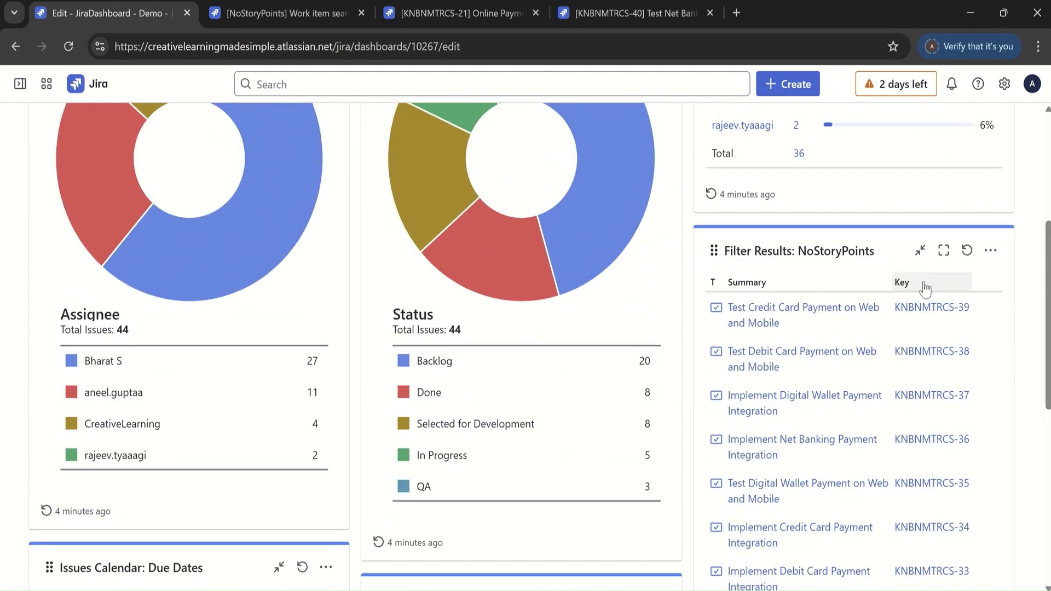
# Replace the Filter Results: NoStoryPoints title with 'Backlog Health: No Story Points'.
pyautogui.click(887, 255)
pyautogui.hotkey('ctrl', 'a')
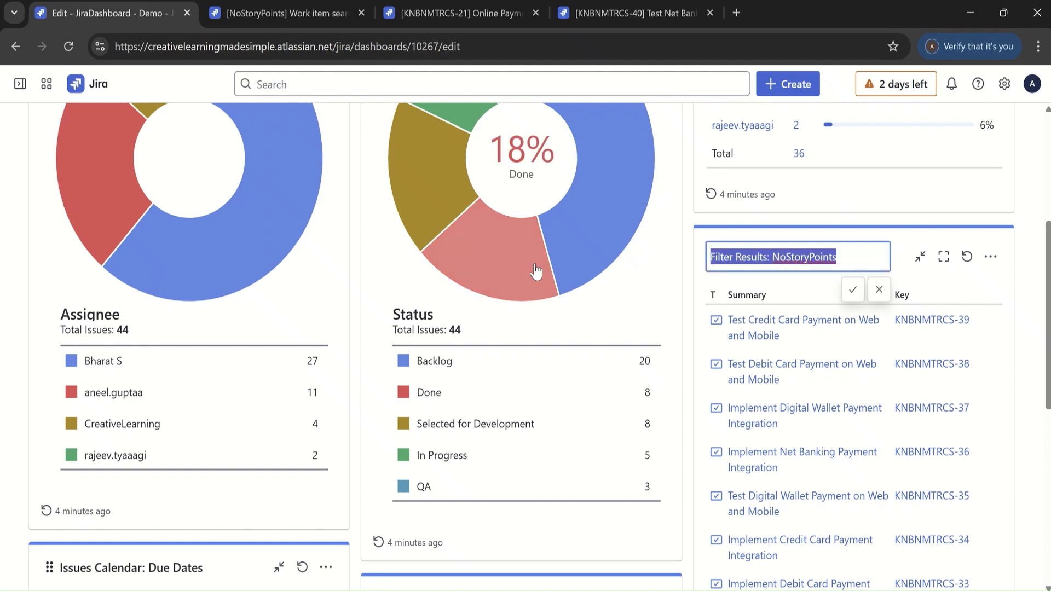
pyautogui.write('Backlog ')
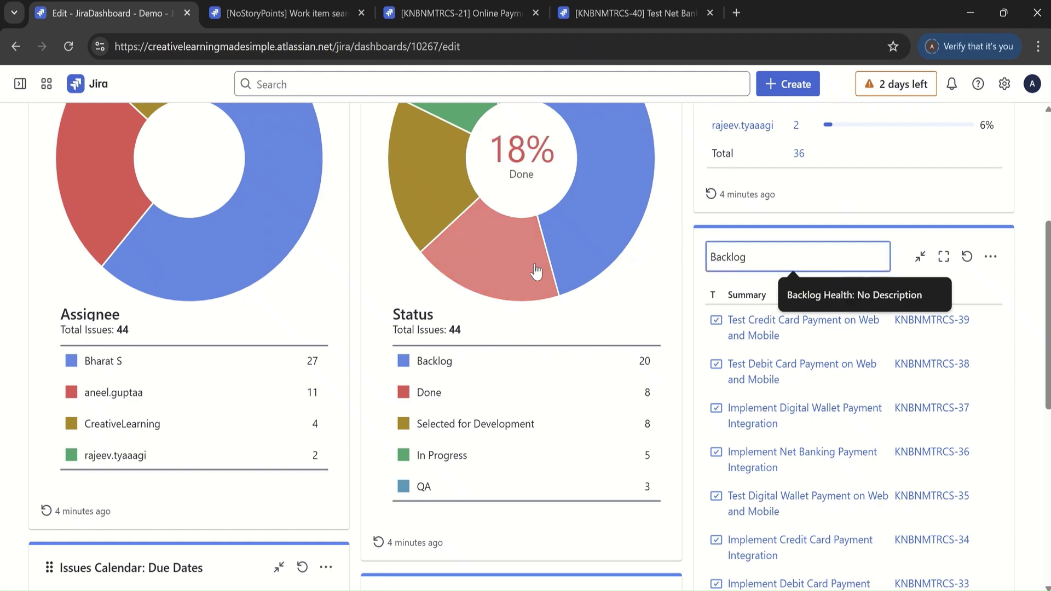
pyautogui.write('Health: No Story')
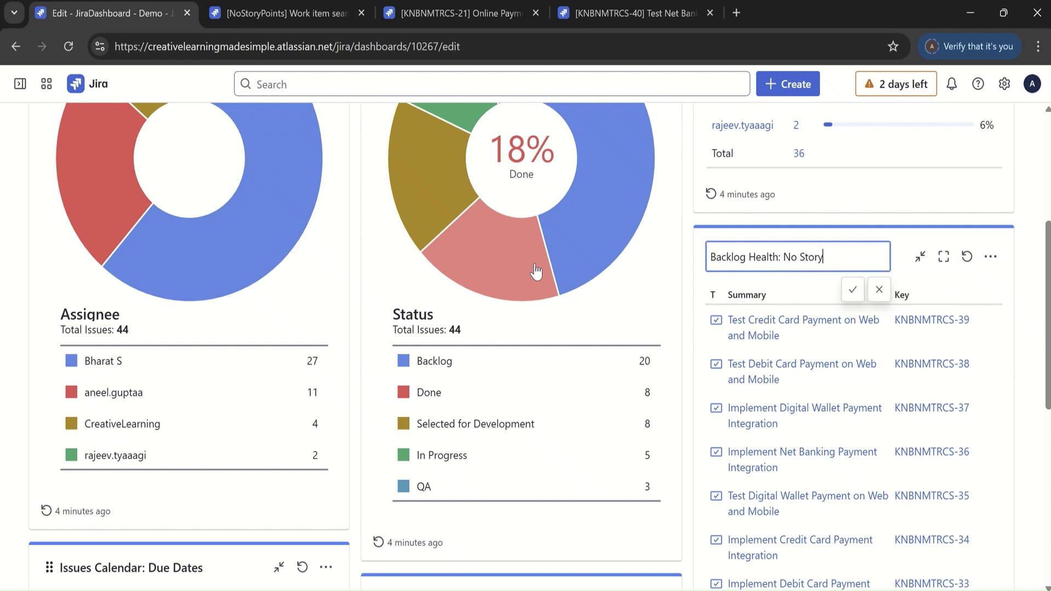
pyautogui.write(' Points')
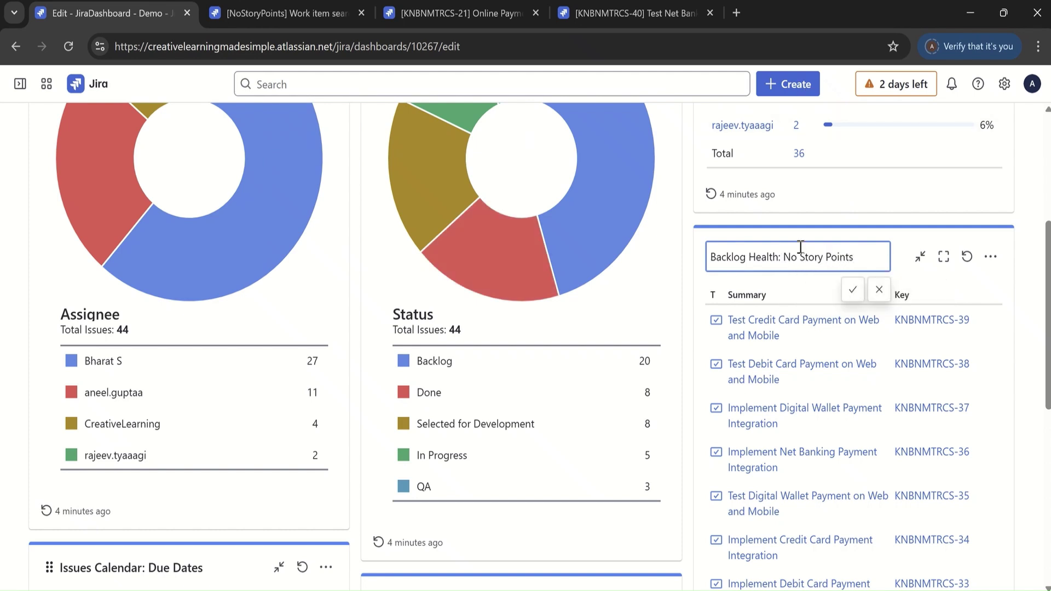
pyautogui.click(852, 290)
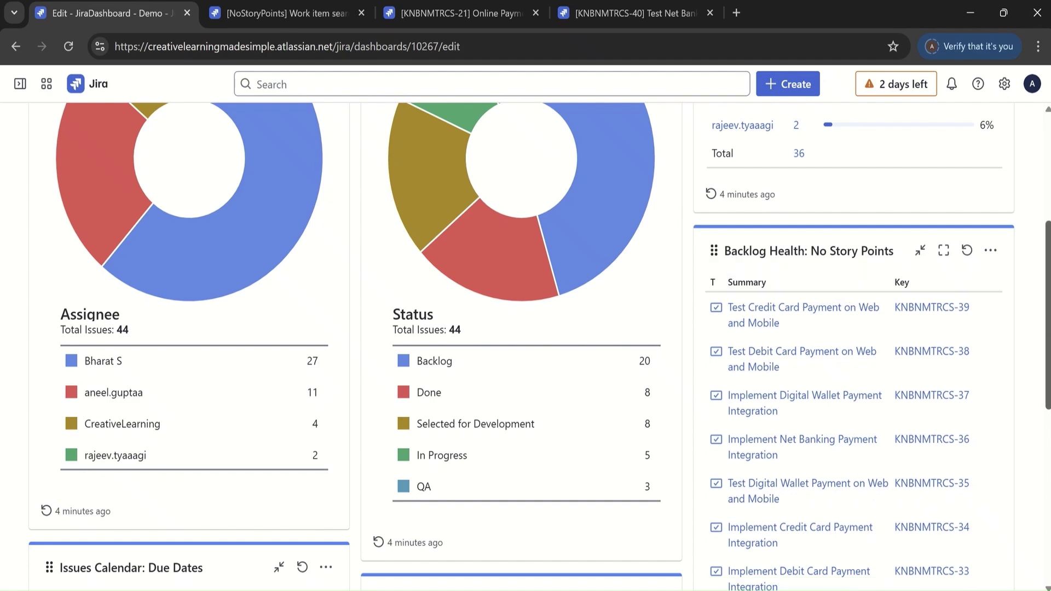
pyautogui.scroll(5, 1049, 213)
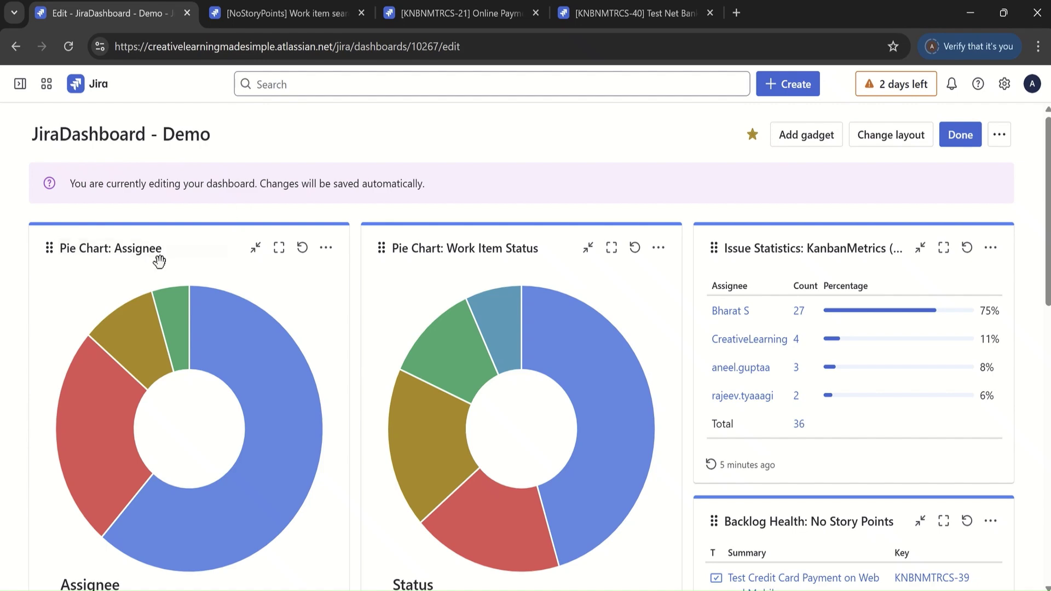
pyautogui.moveTo(1048, 194); pyautogui.dragTo(1048, 241)
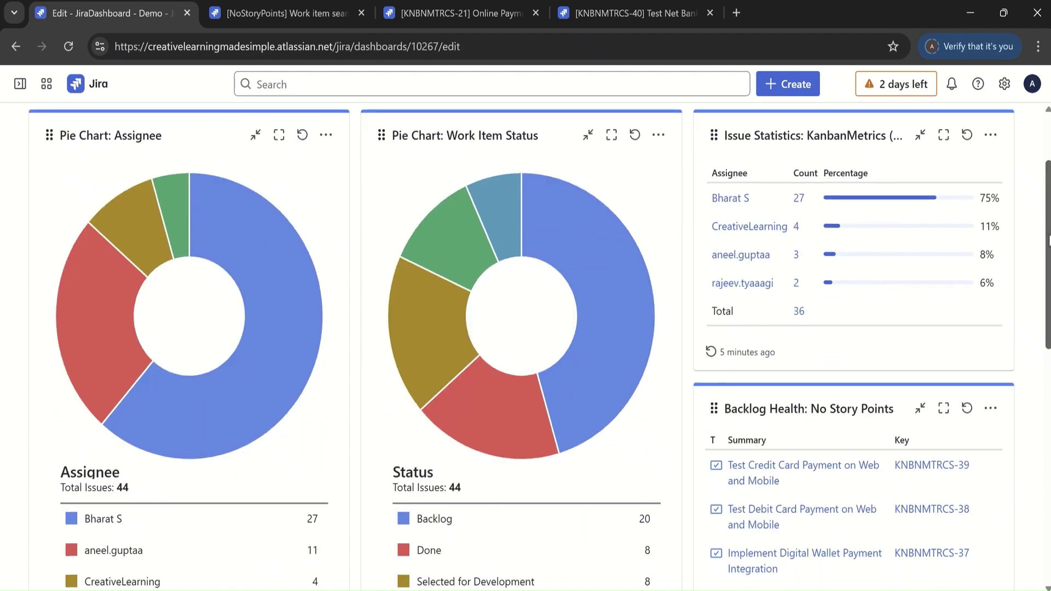
pyautogui.moveTo(312, 364)
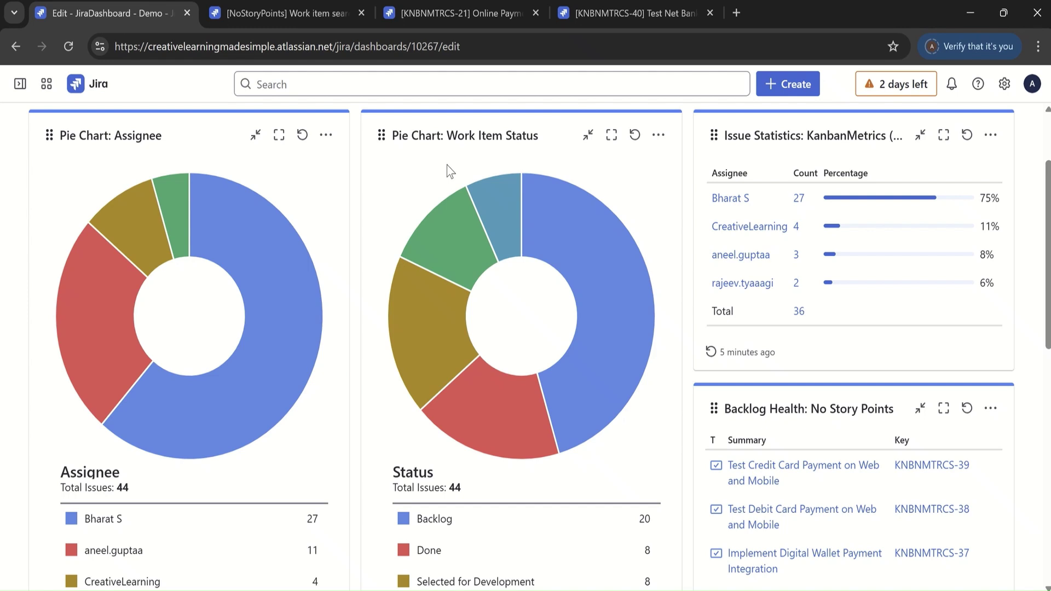
pyautogui.moveTo(618, 242)
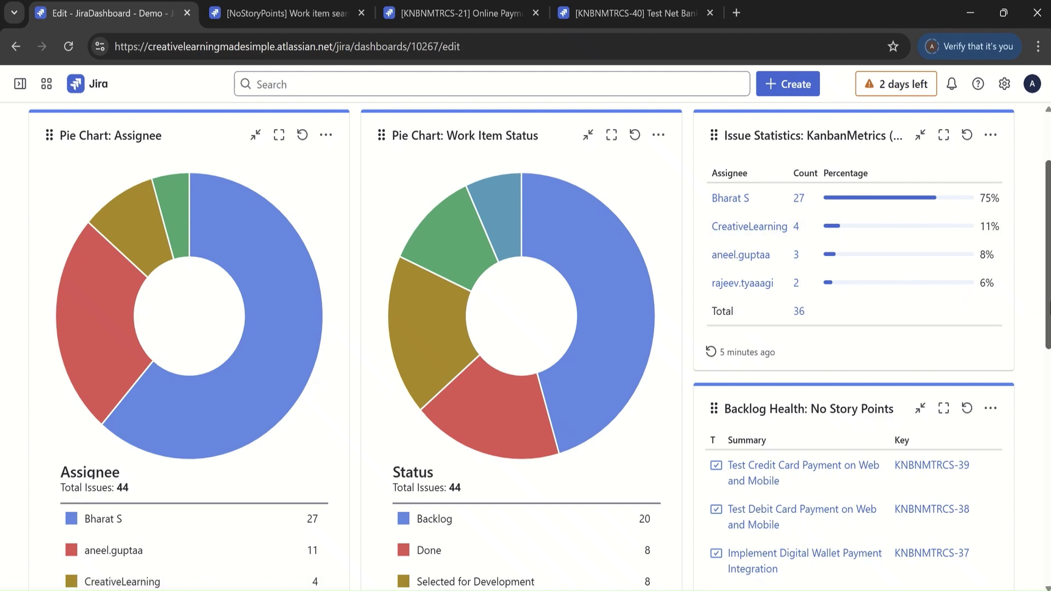
pyautogui.moveTo(1049, 309); pyautogui.dragTo(1048, 391)
pyautogui.scroll(1, 539, 347)
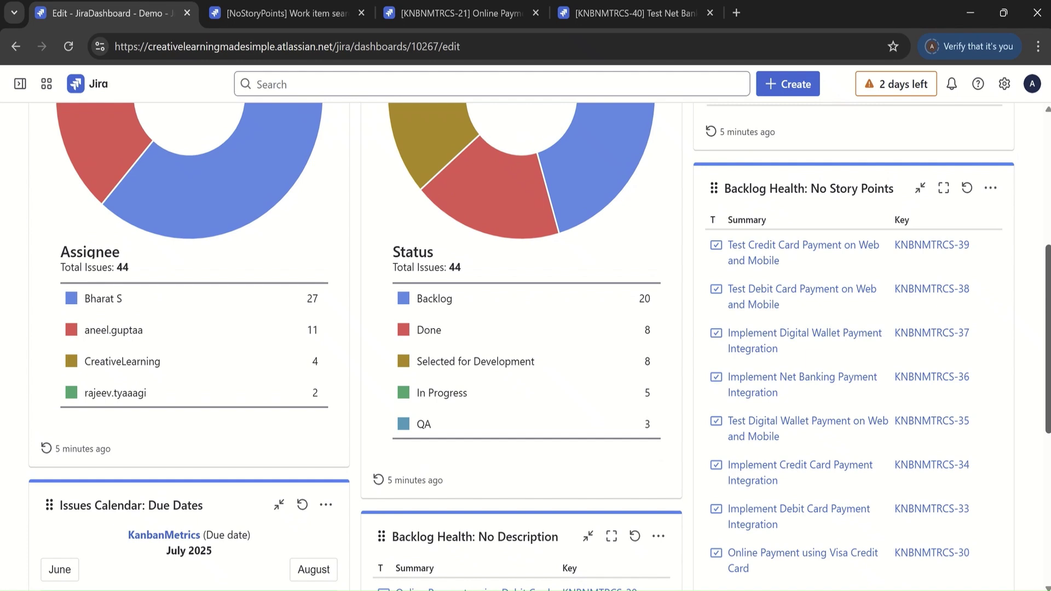
pyautogui.scroll(-2, 539, 347)
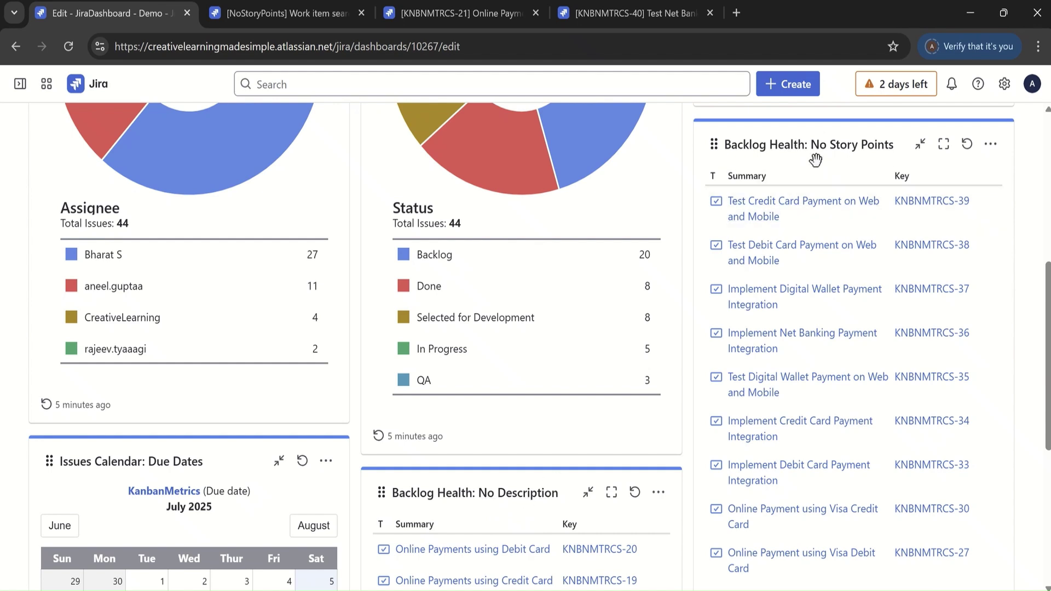
pyautogui.scroll(-3, 1047, 356)
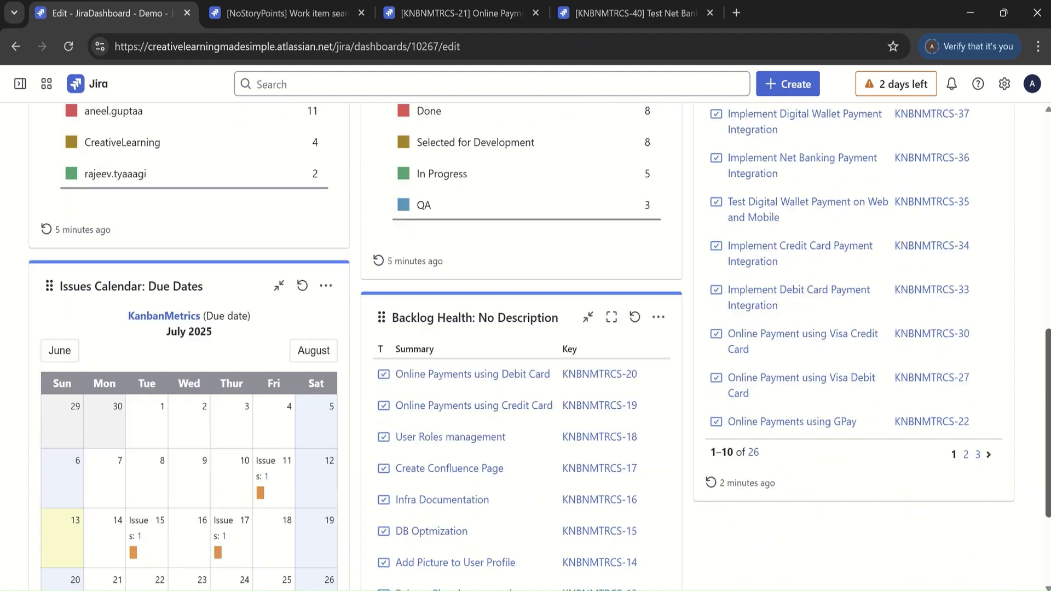
pyautogui.scroll(-2, 1048, 355)
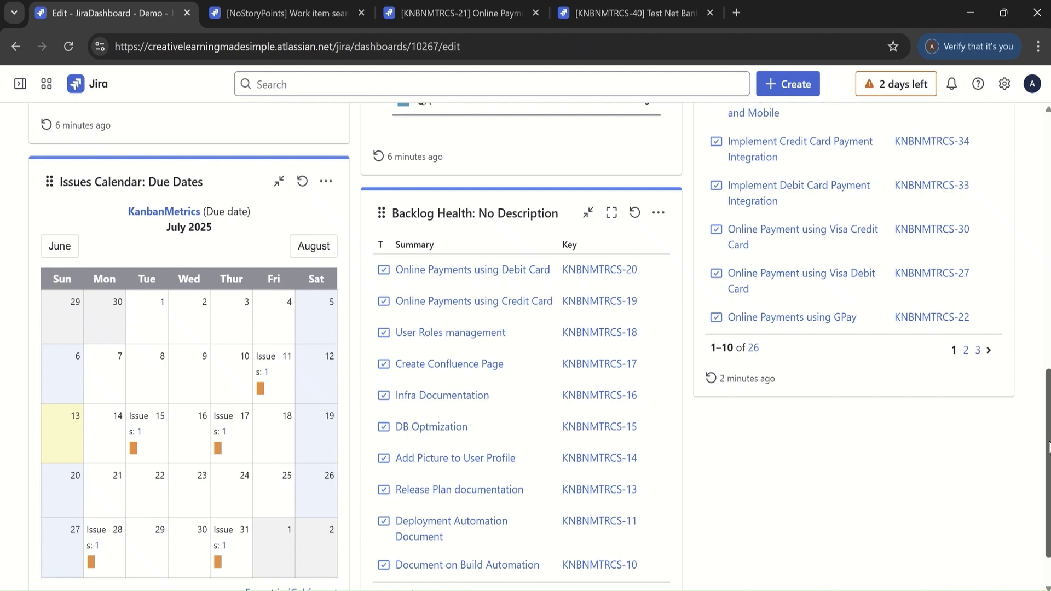
pyautogui.scroll(4, 1040, 404)
pyautogui.scroll(8, 1040, 403)
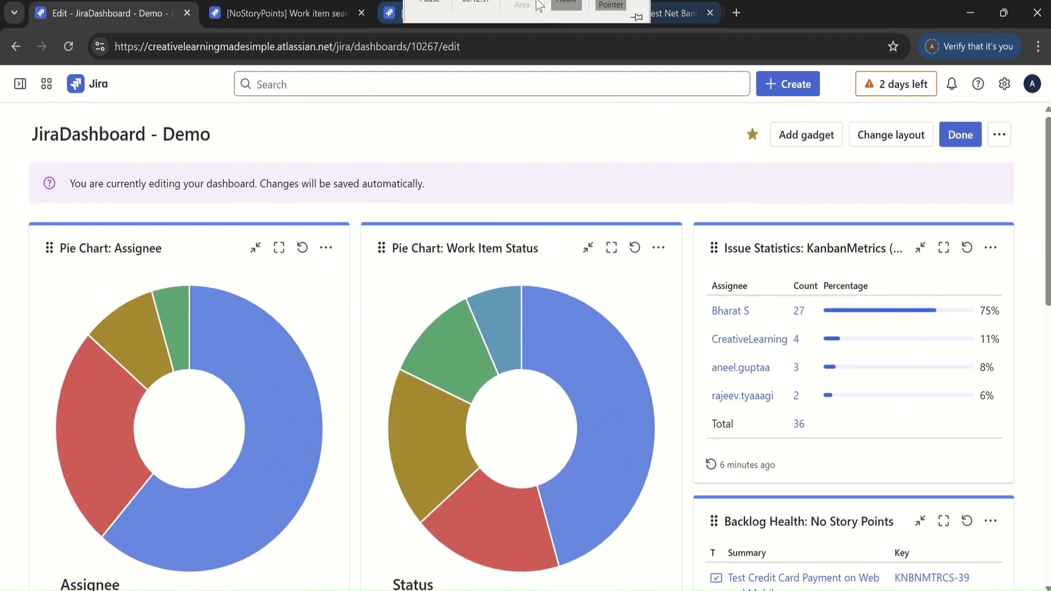
pyautogui.moveTo(548, 7)
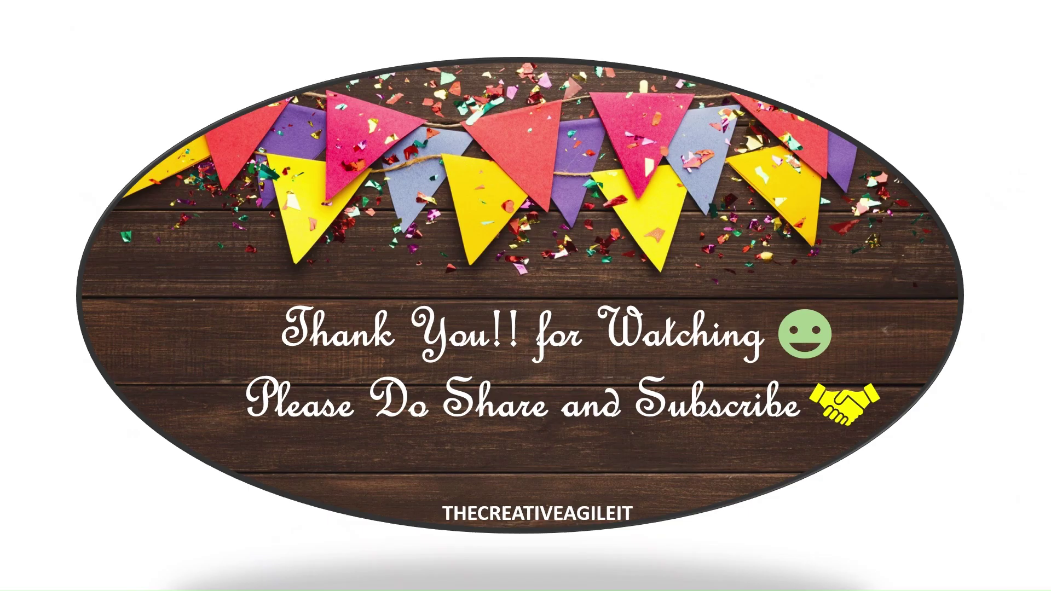